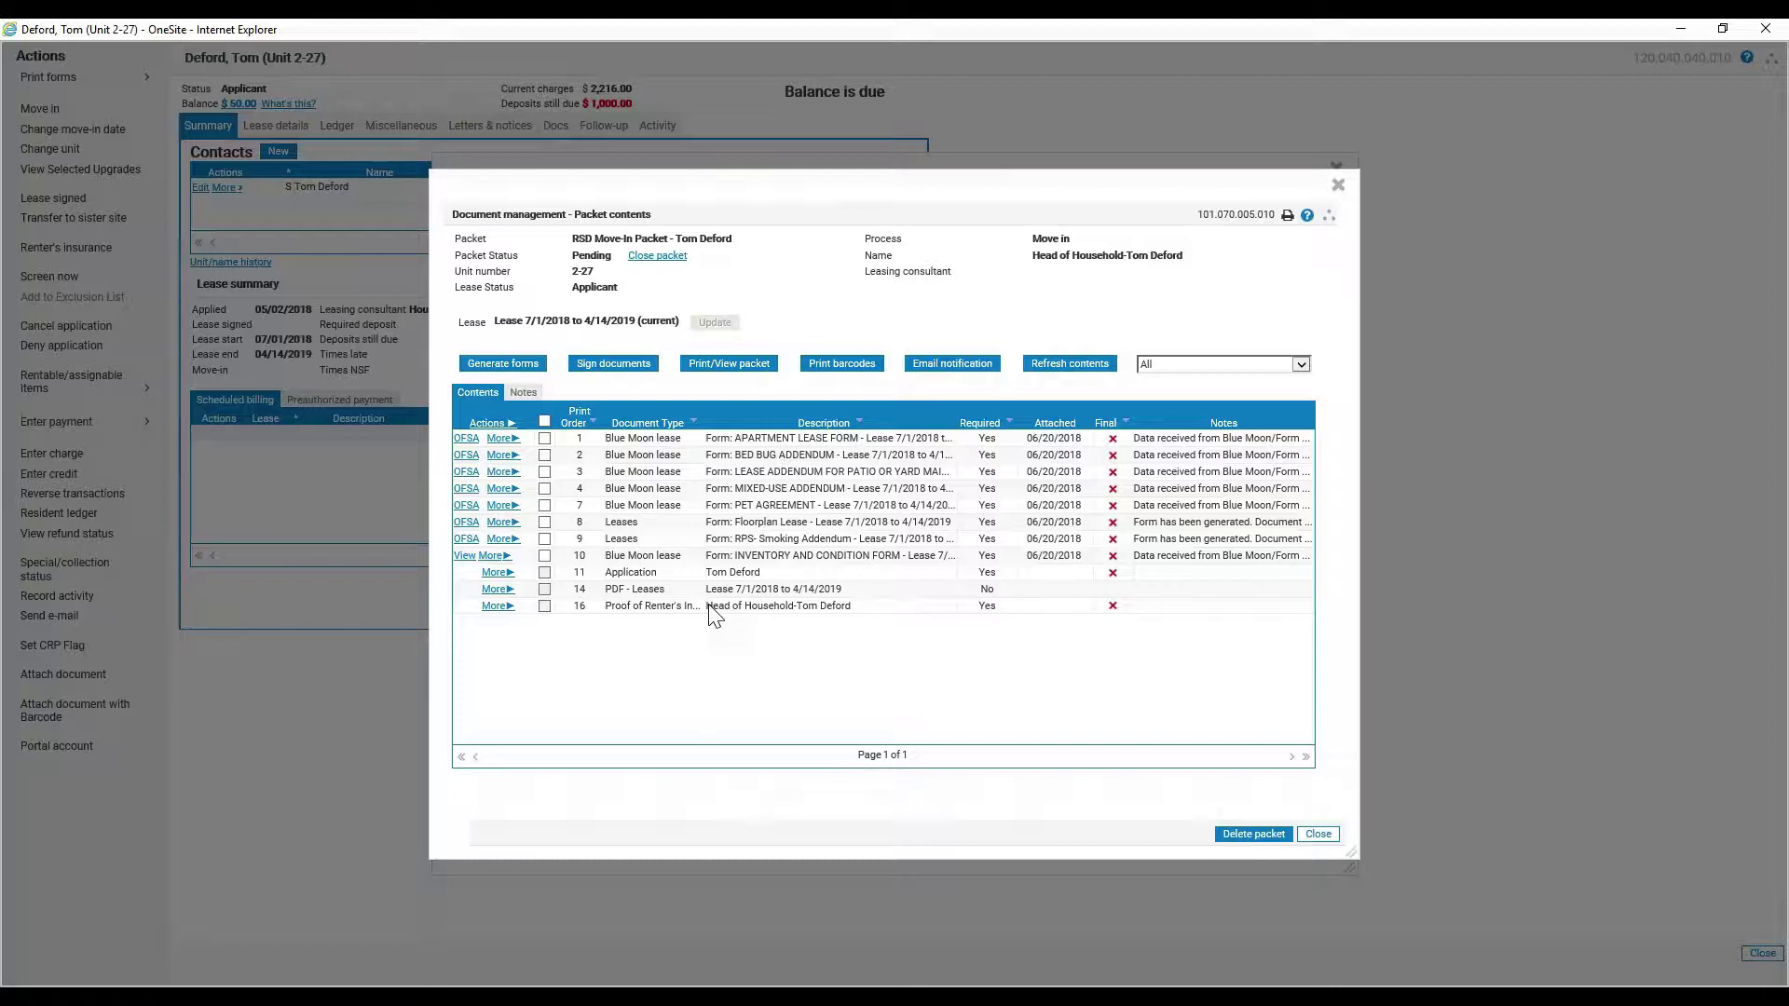
- Start signing the RSD Move-In Packet, keeping Household Signatures using DocuSign as the method
{"action": "left_click", "coordinate": [611, 368]}
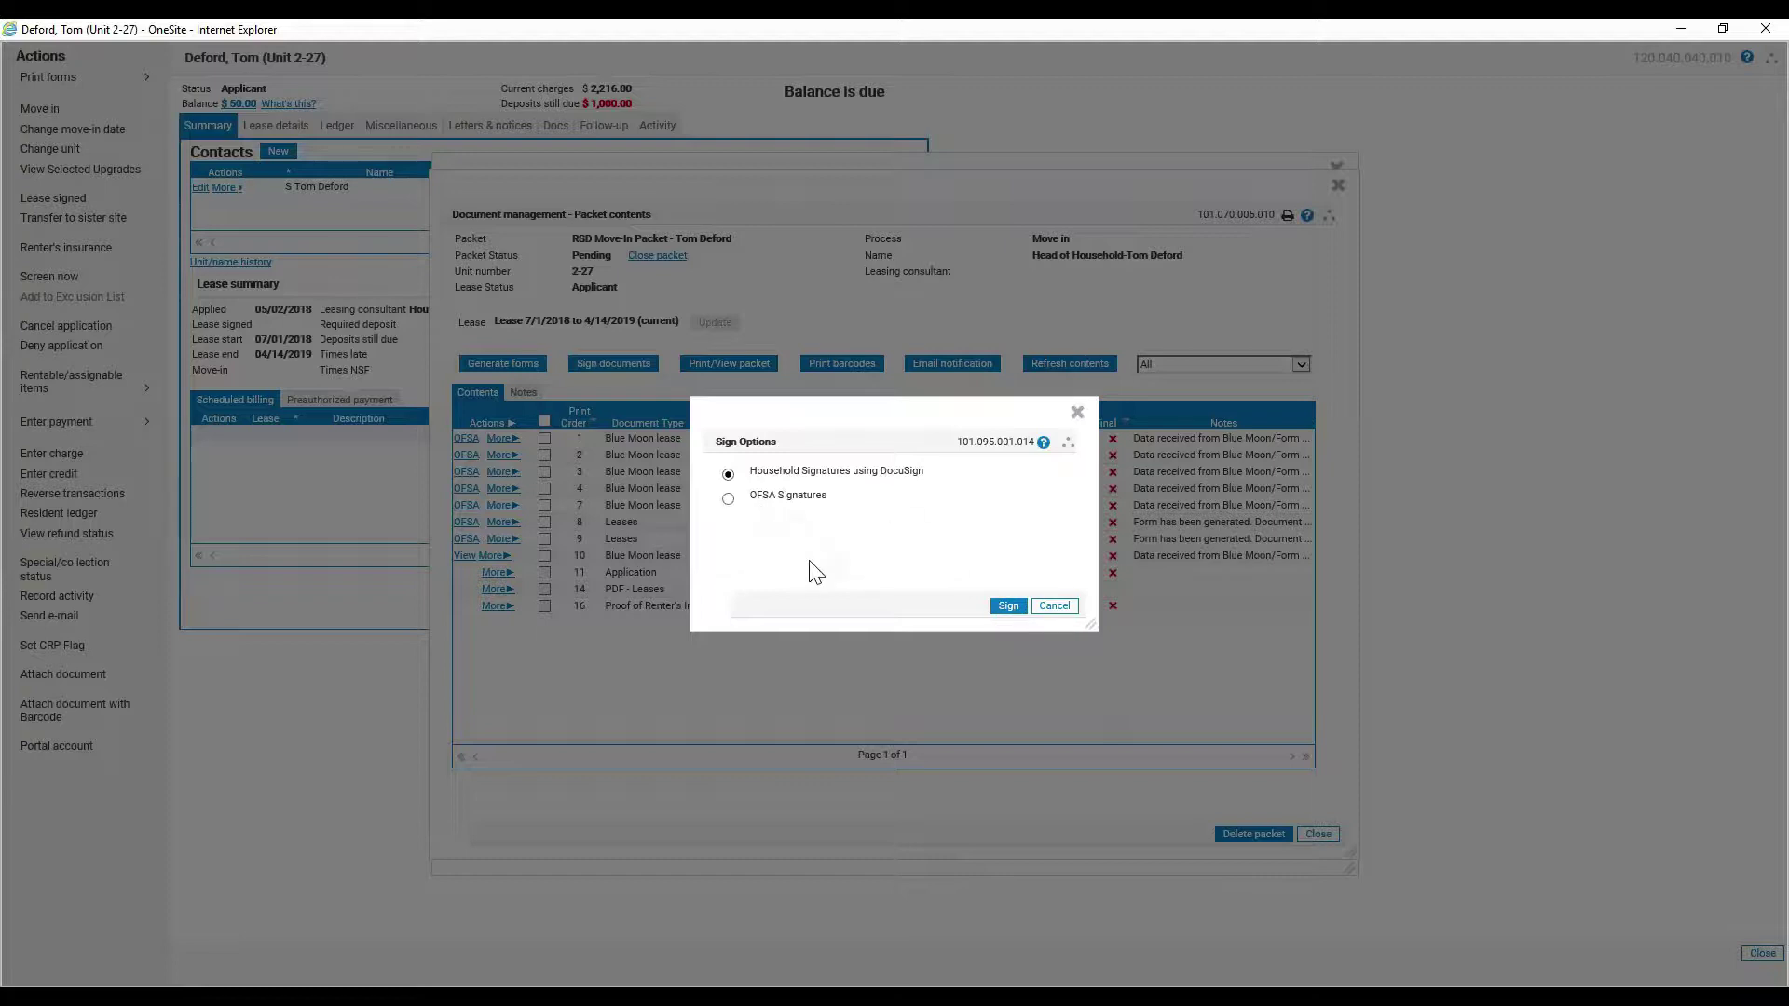
- Proceed with DocuSign signing to list the head of household and their cell number
{"action": "left_click", "coordinate": [1010, 607]}
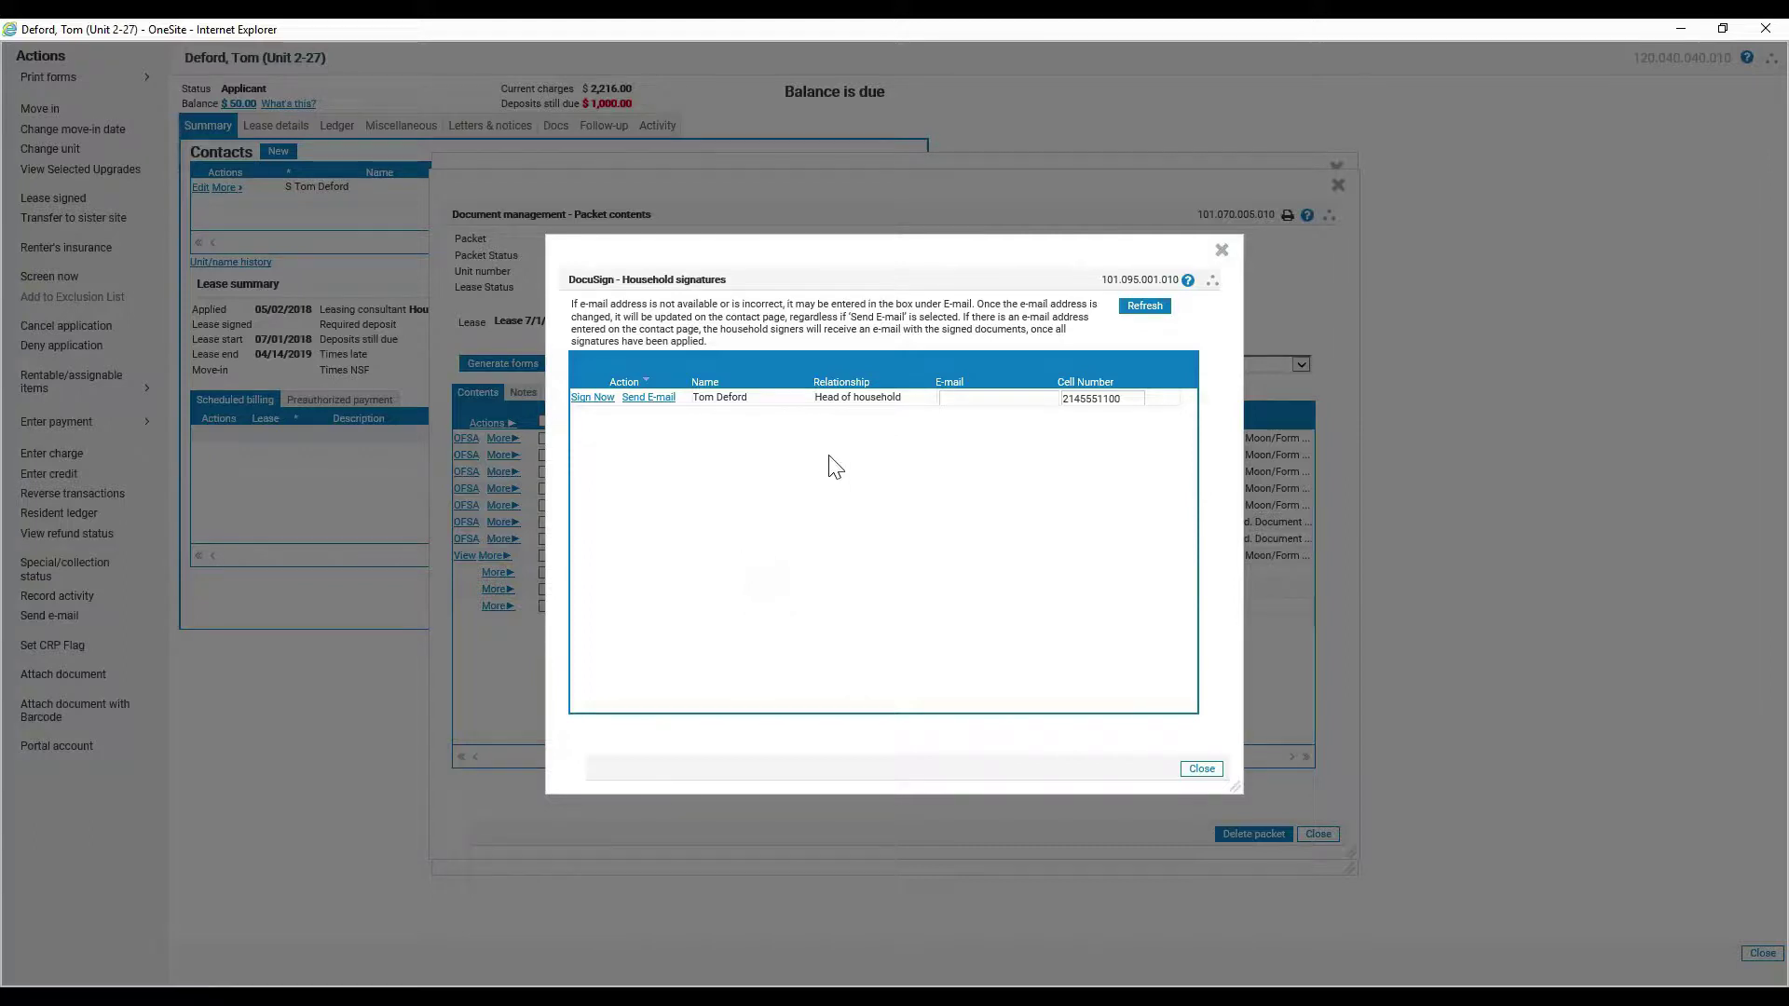
- Enter the head of household's e-mail address in their DocuSign signer row, fixing a typo
{"action": "left_click", "coordinate": [952, 402]}
{"action": "left_click", "coordinate": [655, 400]}
- Review the Sign Now authentication choices for the head of household, then dismiss them
{"action": "left_click", "coordinate": [590, 398]}
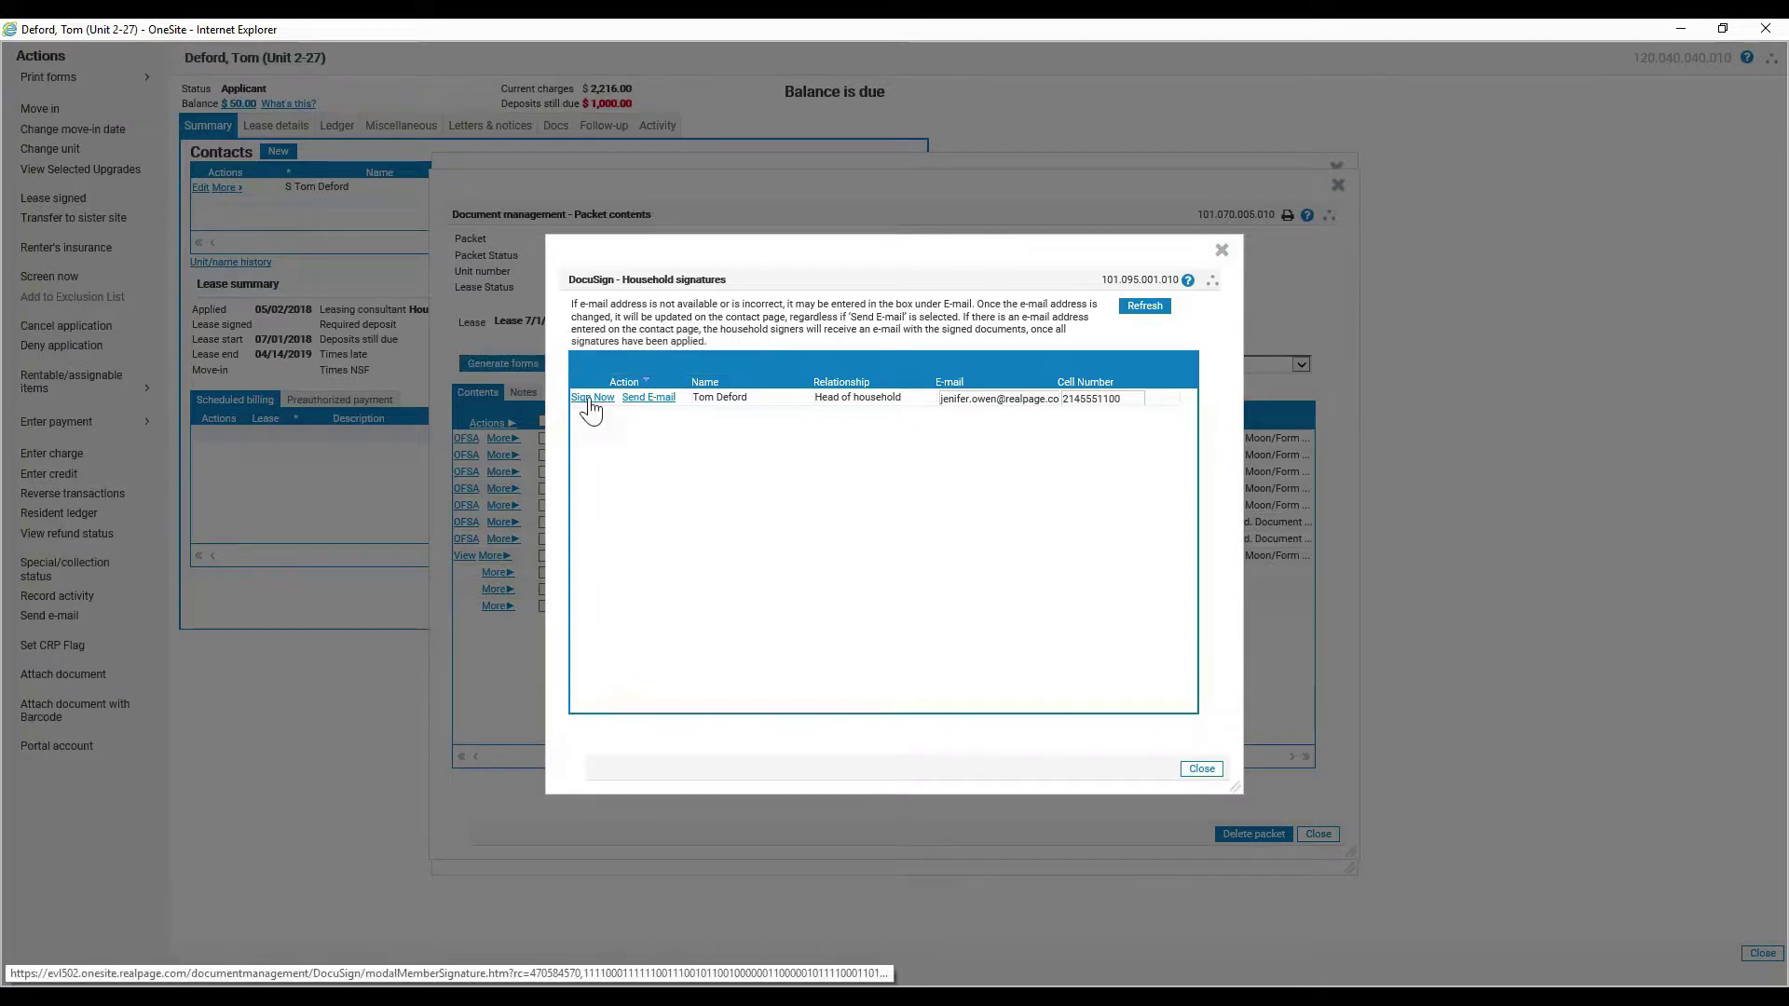
{"action": "left_click_drag", "start_coordinate": [694, 388], "coordinate": [687, 447]}
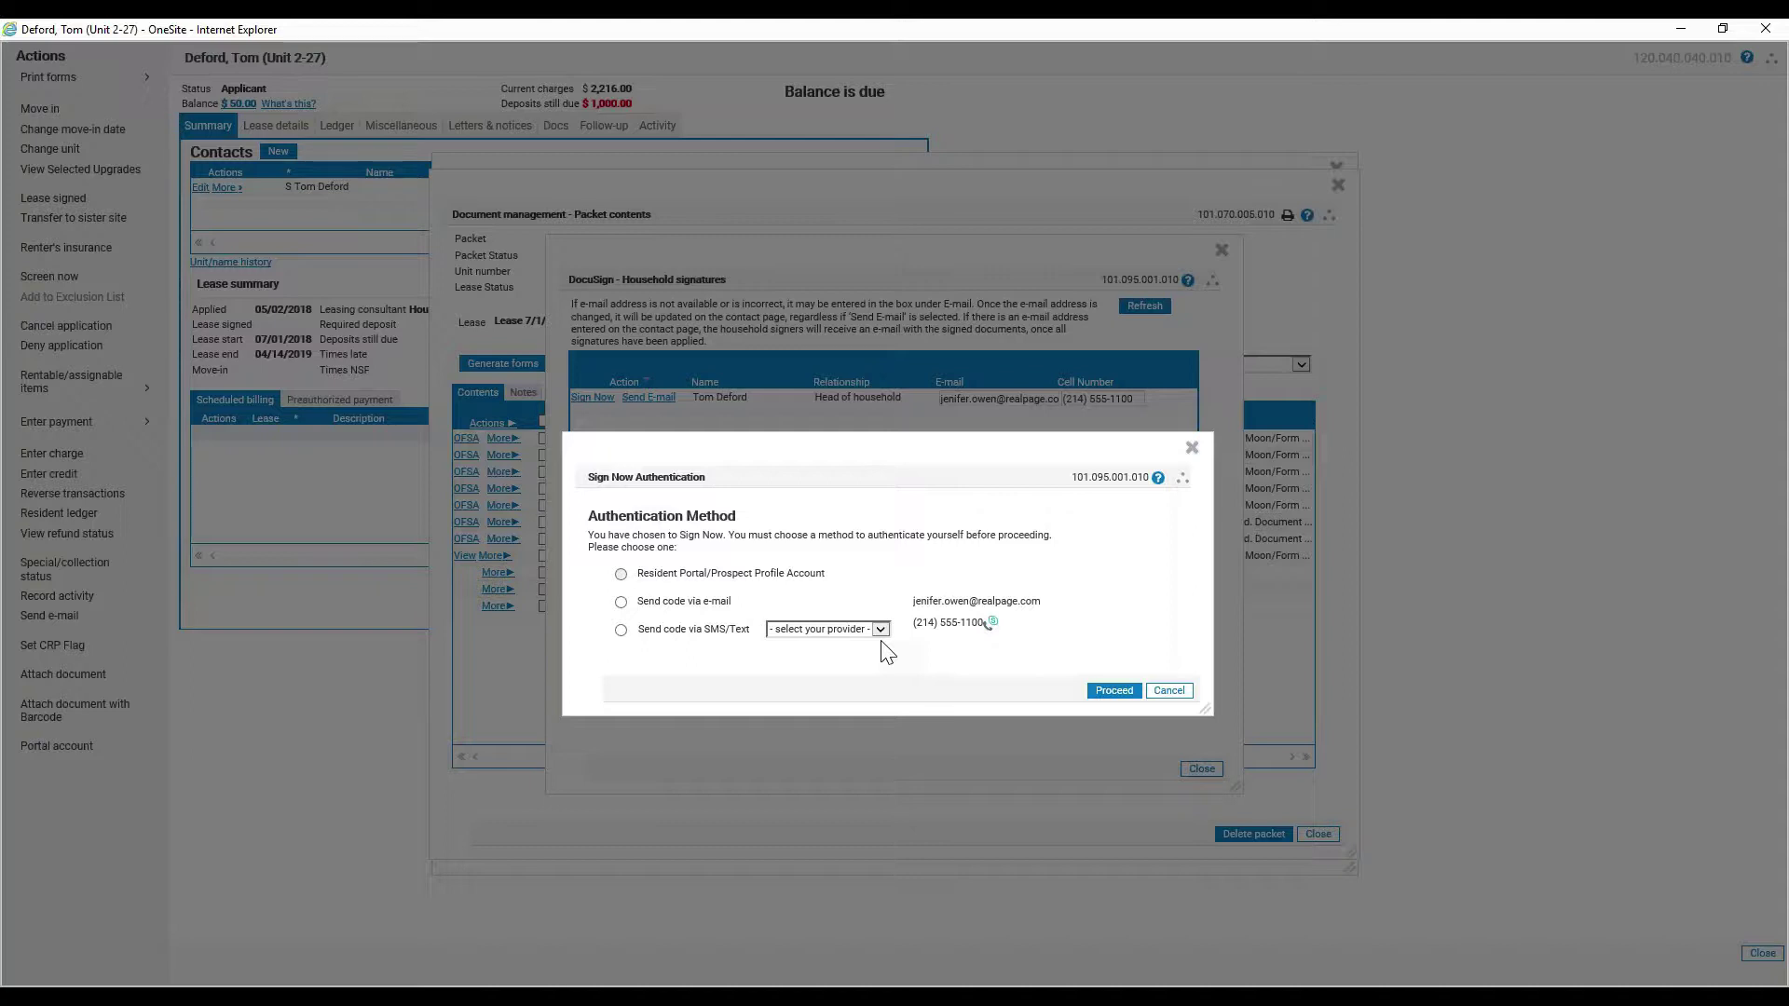
{"action": "left_click", "coordinate": [1192, 449]}
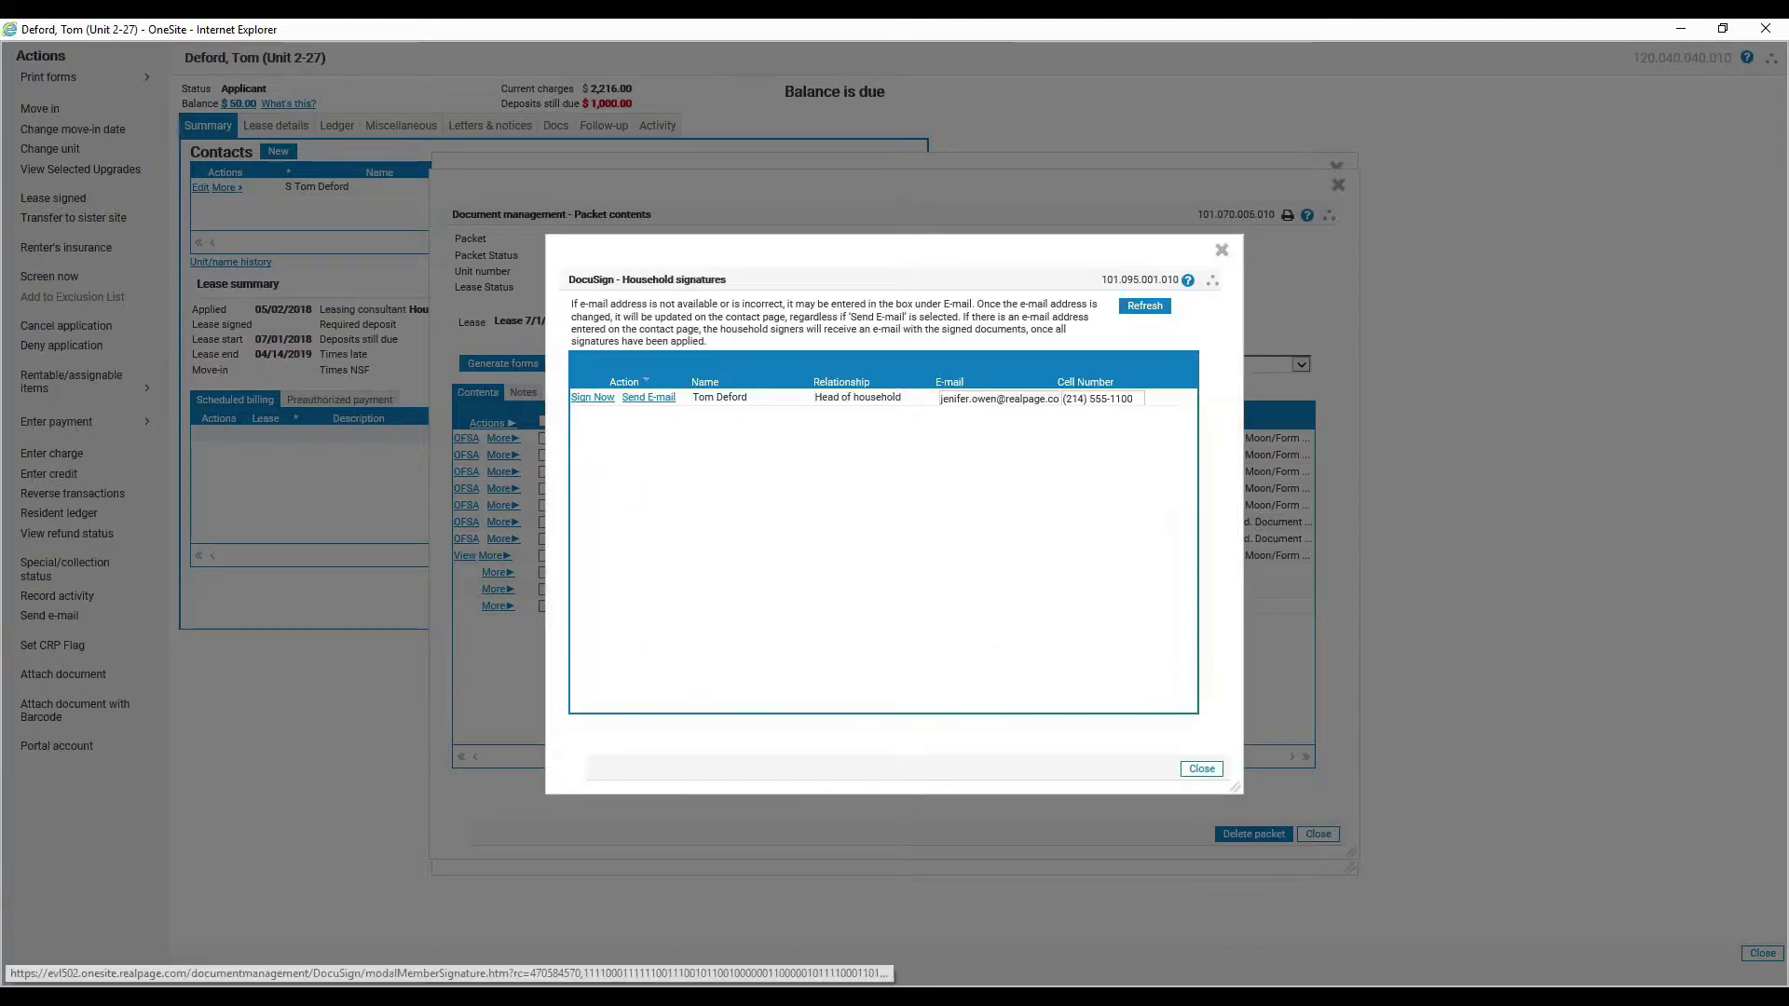
- Send the DocuSign signing e-mail to the head of household and acknowledge the status message
{"action": "mouse_move", "coordinate": [665, 414]}
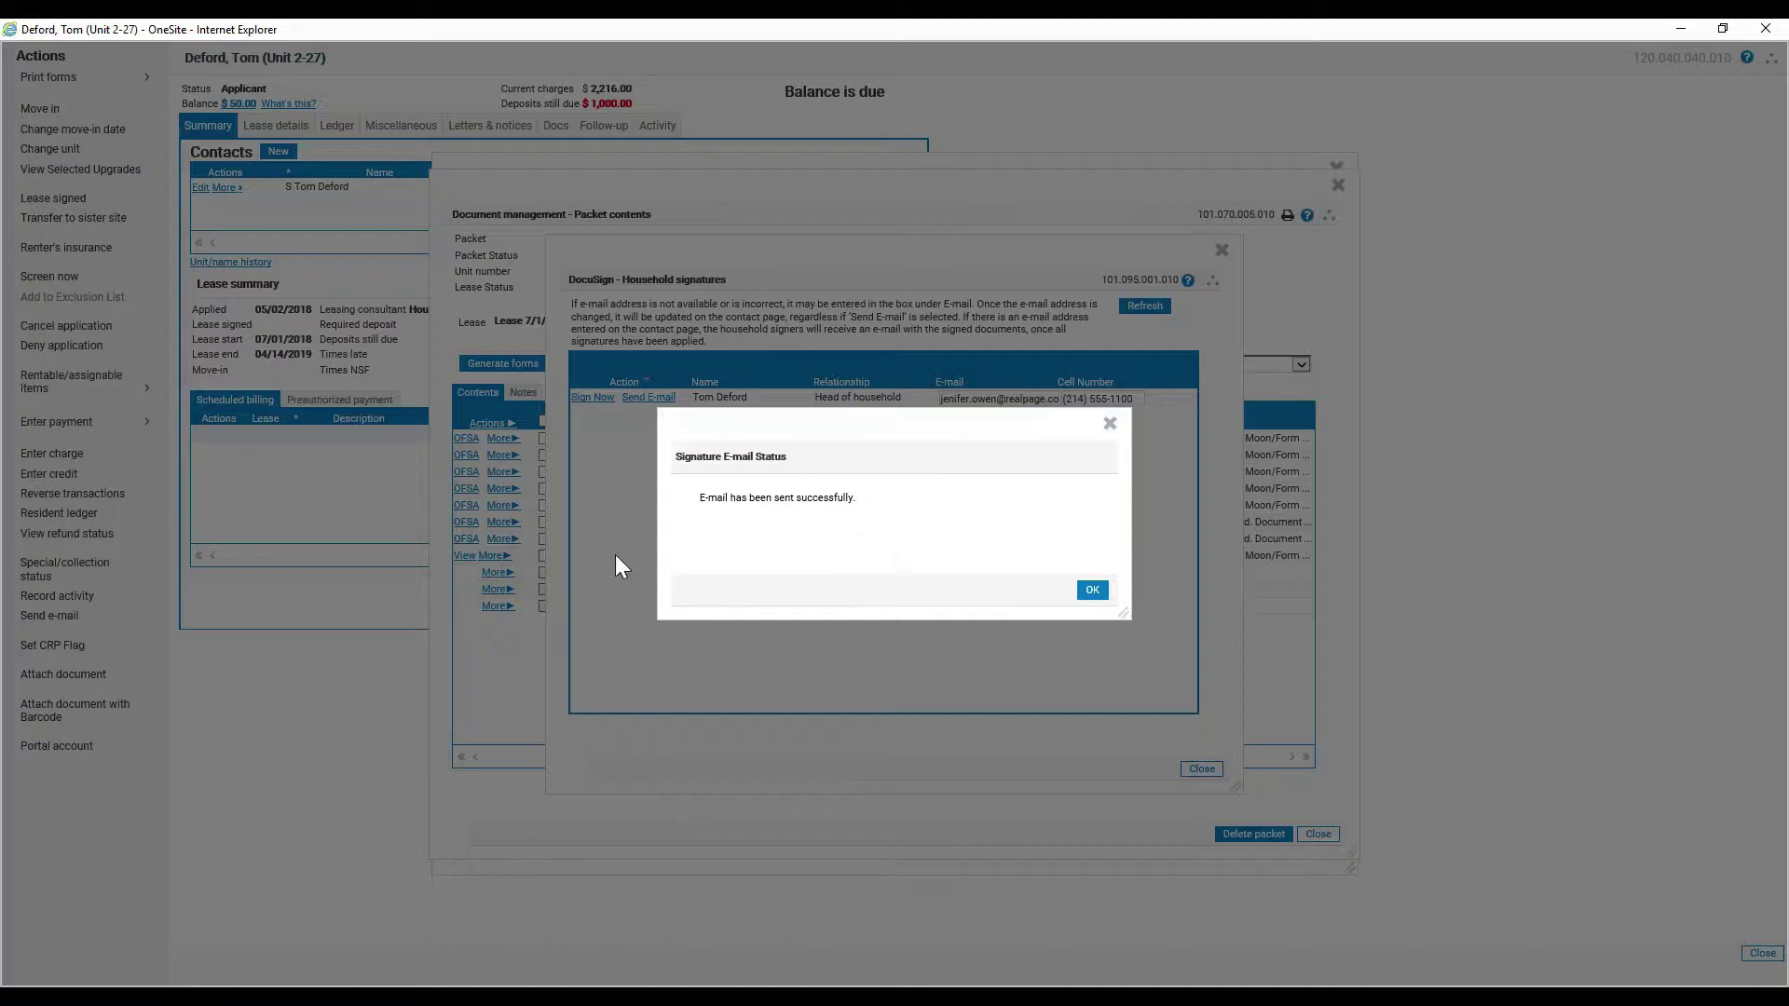
{"action": "left_click", "coordinate": [1094, 595]}
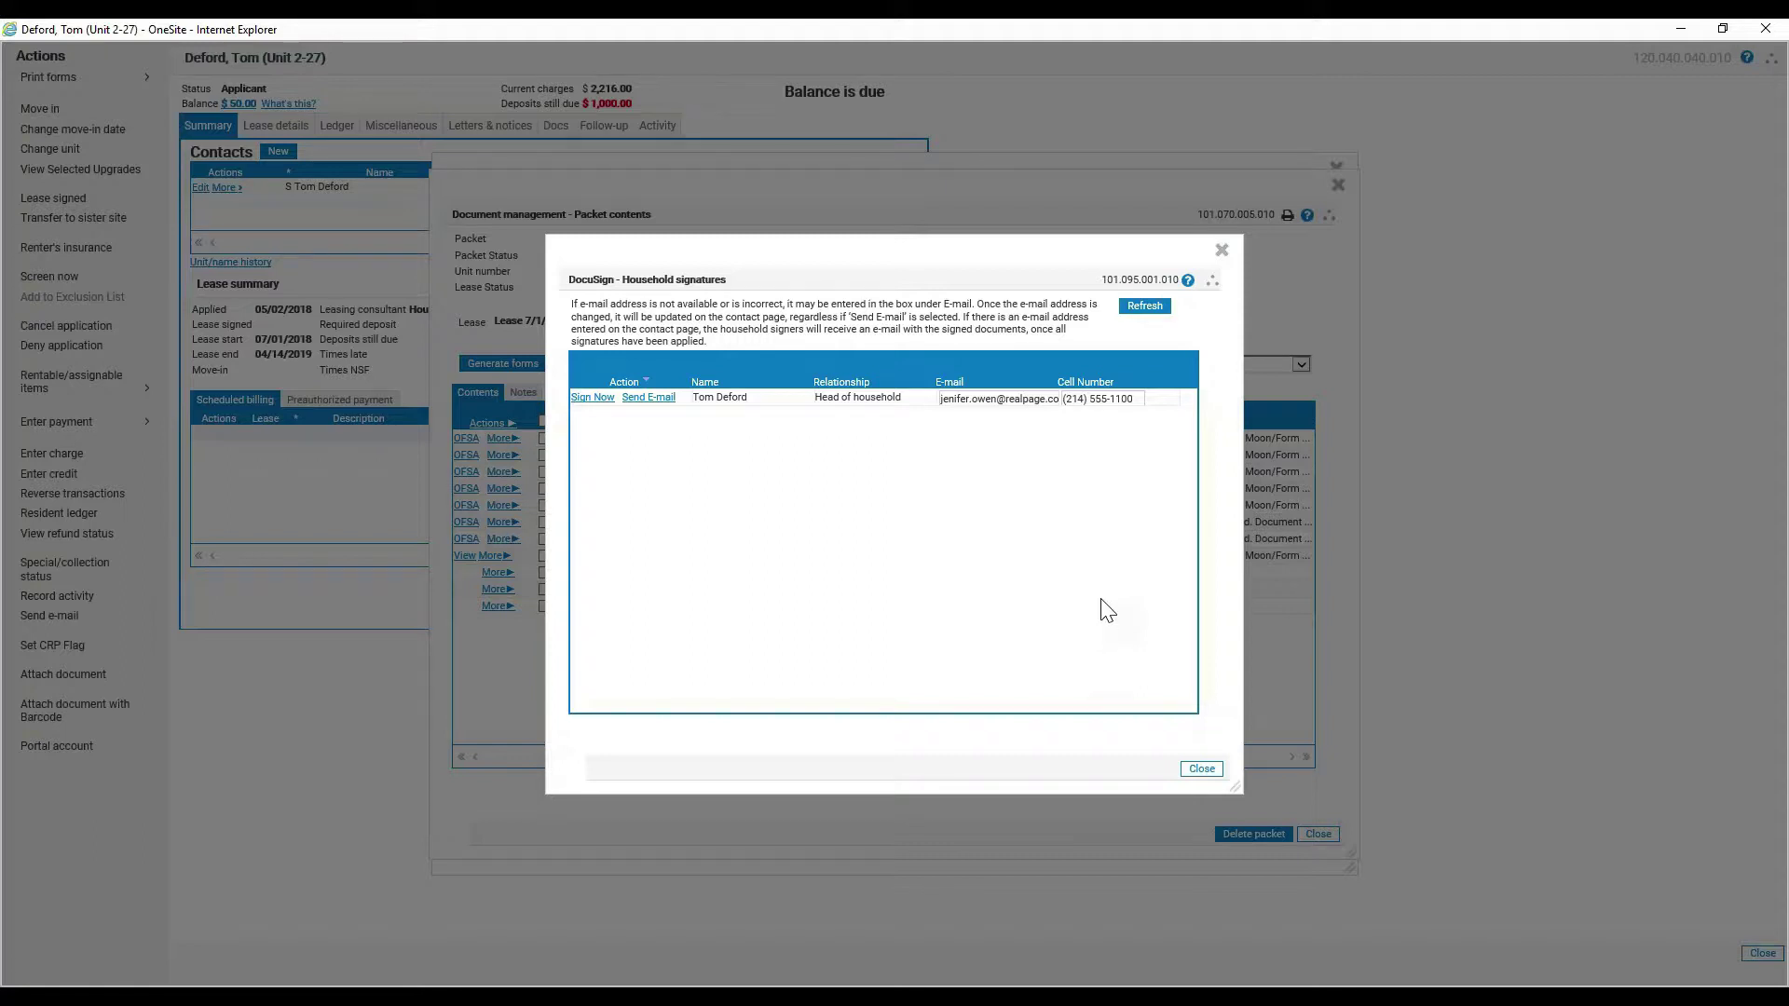
- Close the DocuSign Household signatures window to return to the packet contents
{"action": "left_click", "coordinate": [1202, 770]}
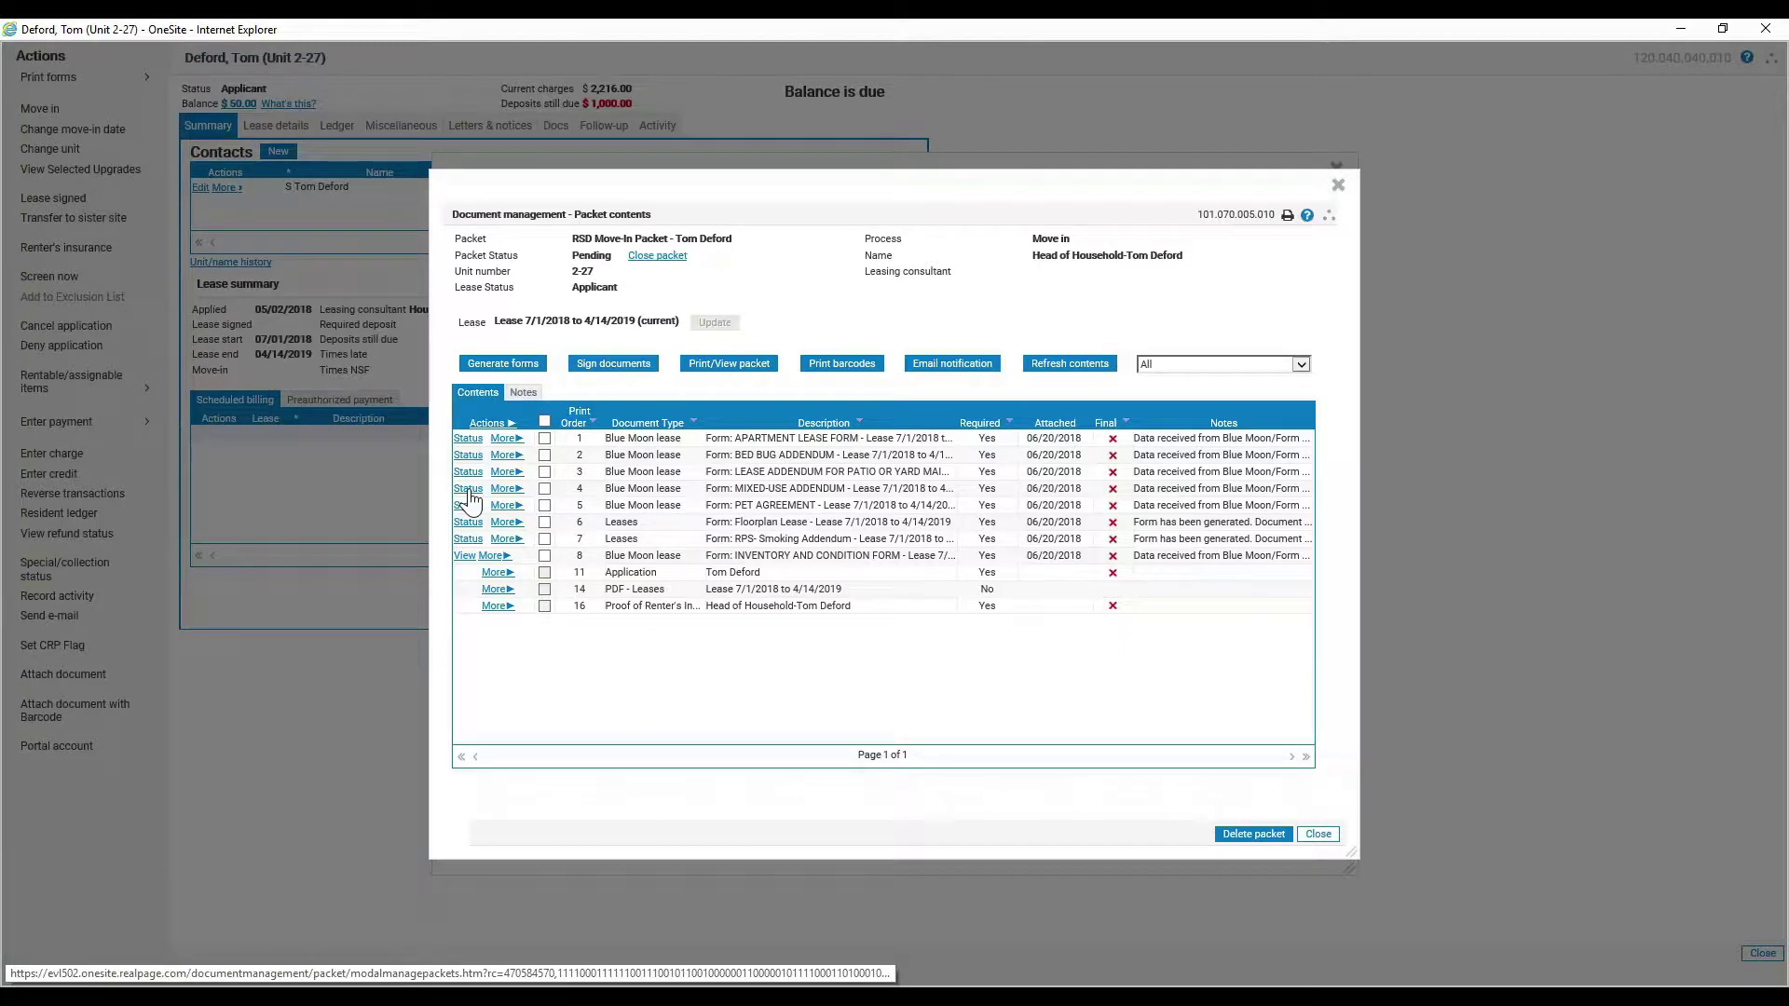
- Check the signature status of the MIXED-USE ADDENDUM form in the packet
{"action": "left_click", "coordinate": [469, 490]}
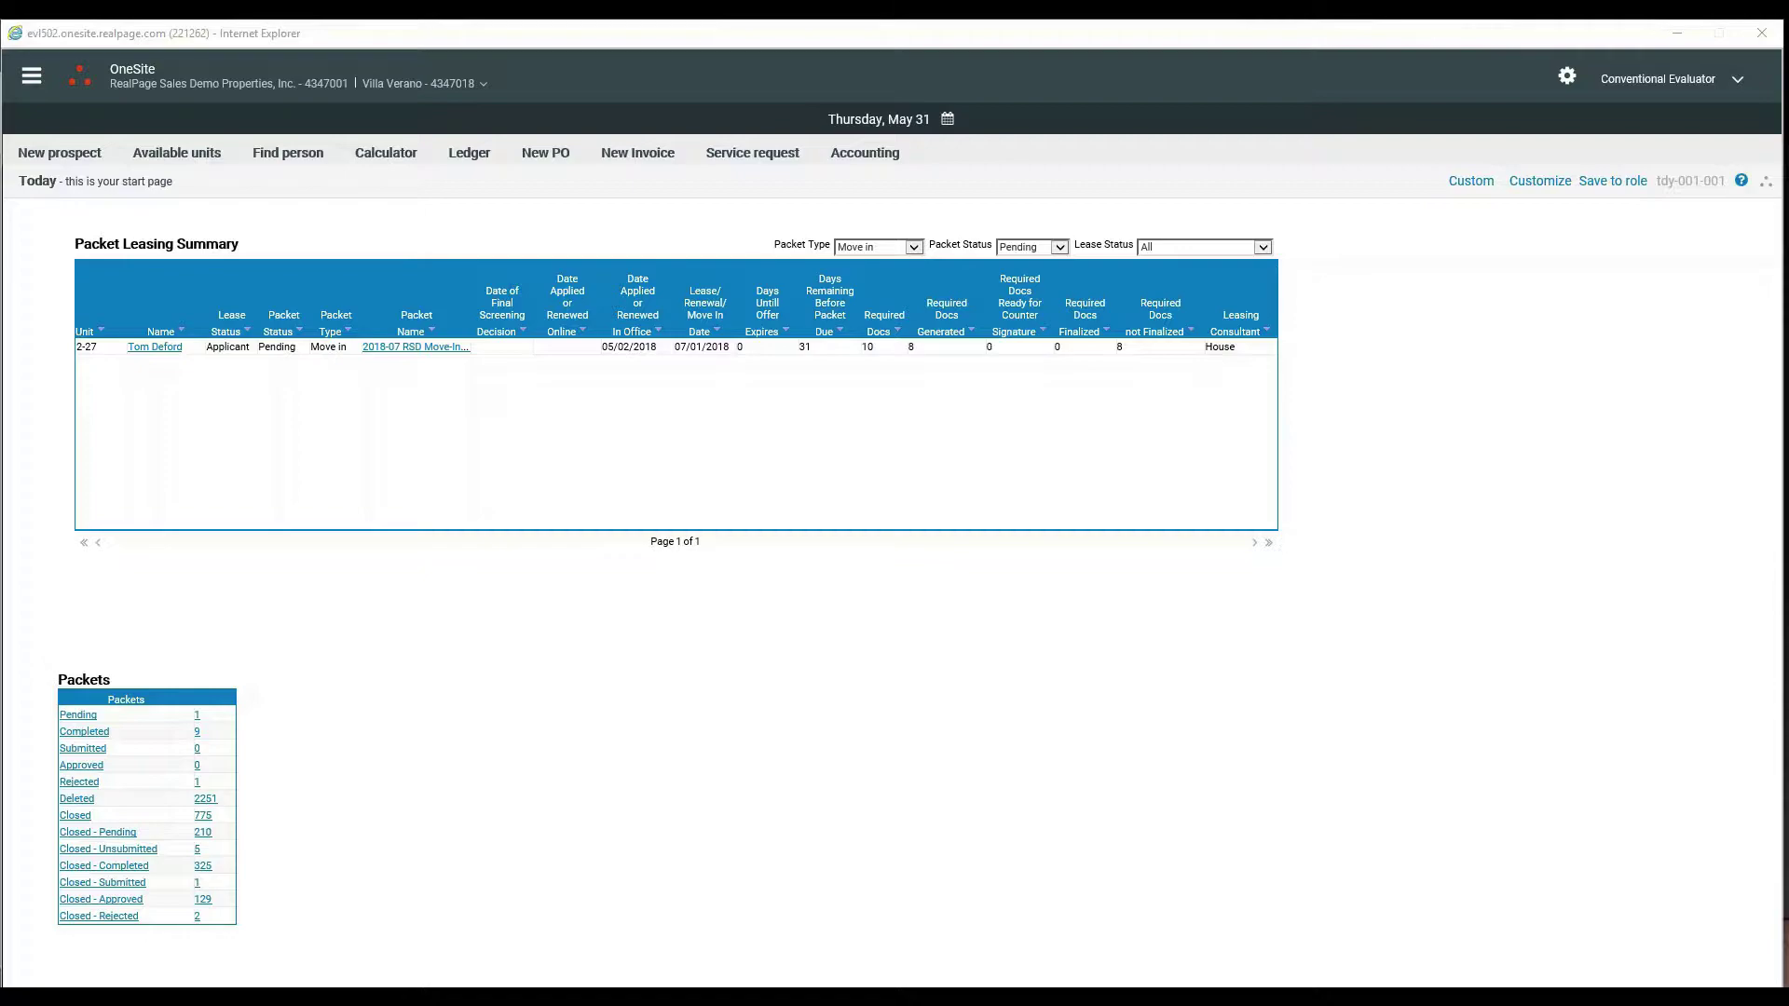
- Switch to Outlook showing the 'Electronic Signature via DocuSign' e-mail
{"action": "key", "text": "alt+Tab"}
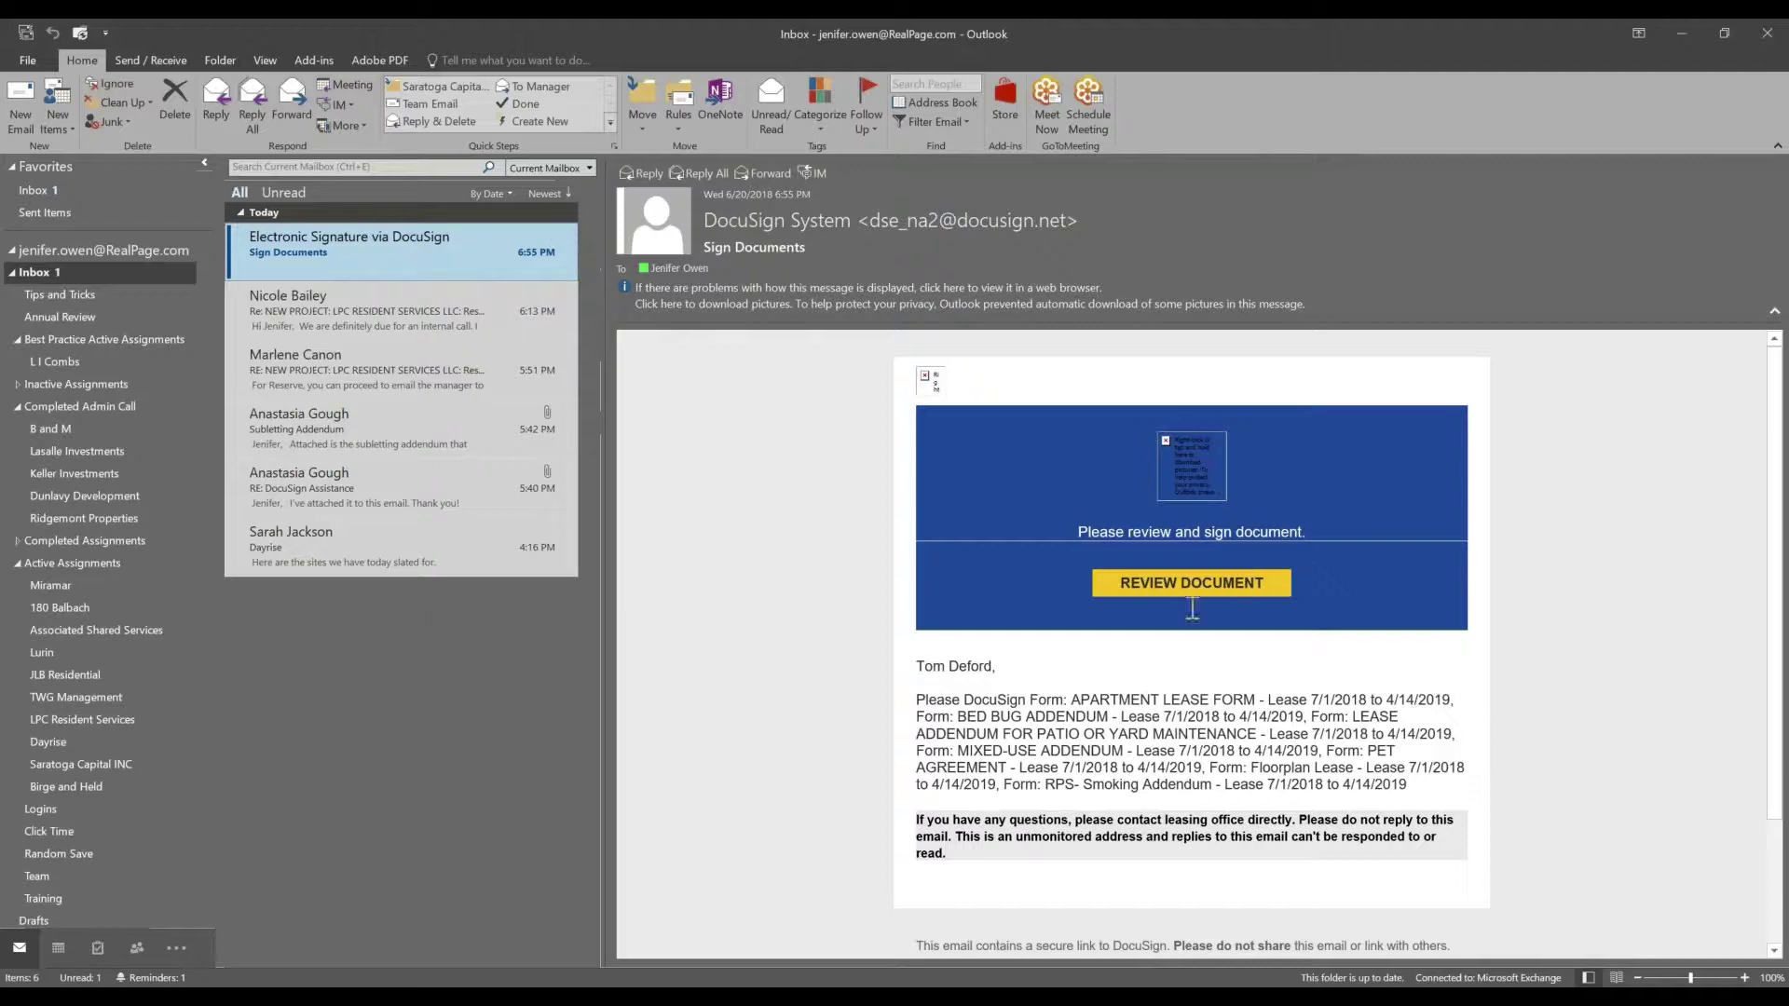
- Open the lease documents in DocuSign via the e-mail's REVIEW DOCUMENT button
{"action": "mouse_move", "coordinate": [1189, 593]}
{"action": "left_click", "coordinate": [1144, 598]}
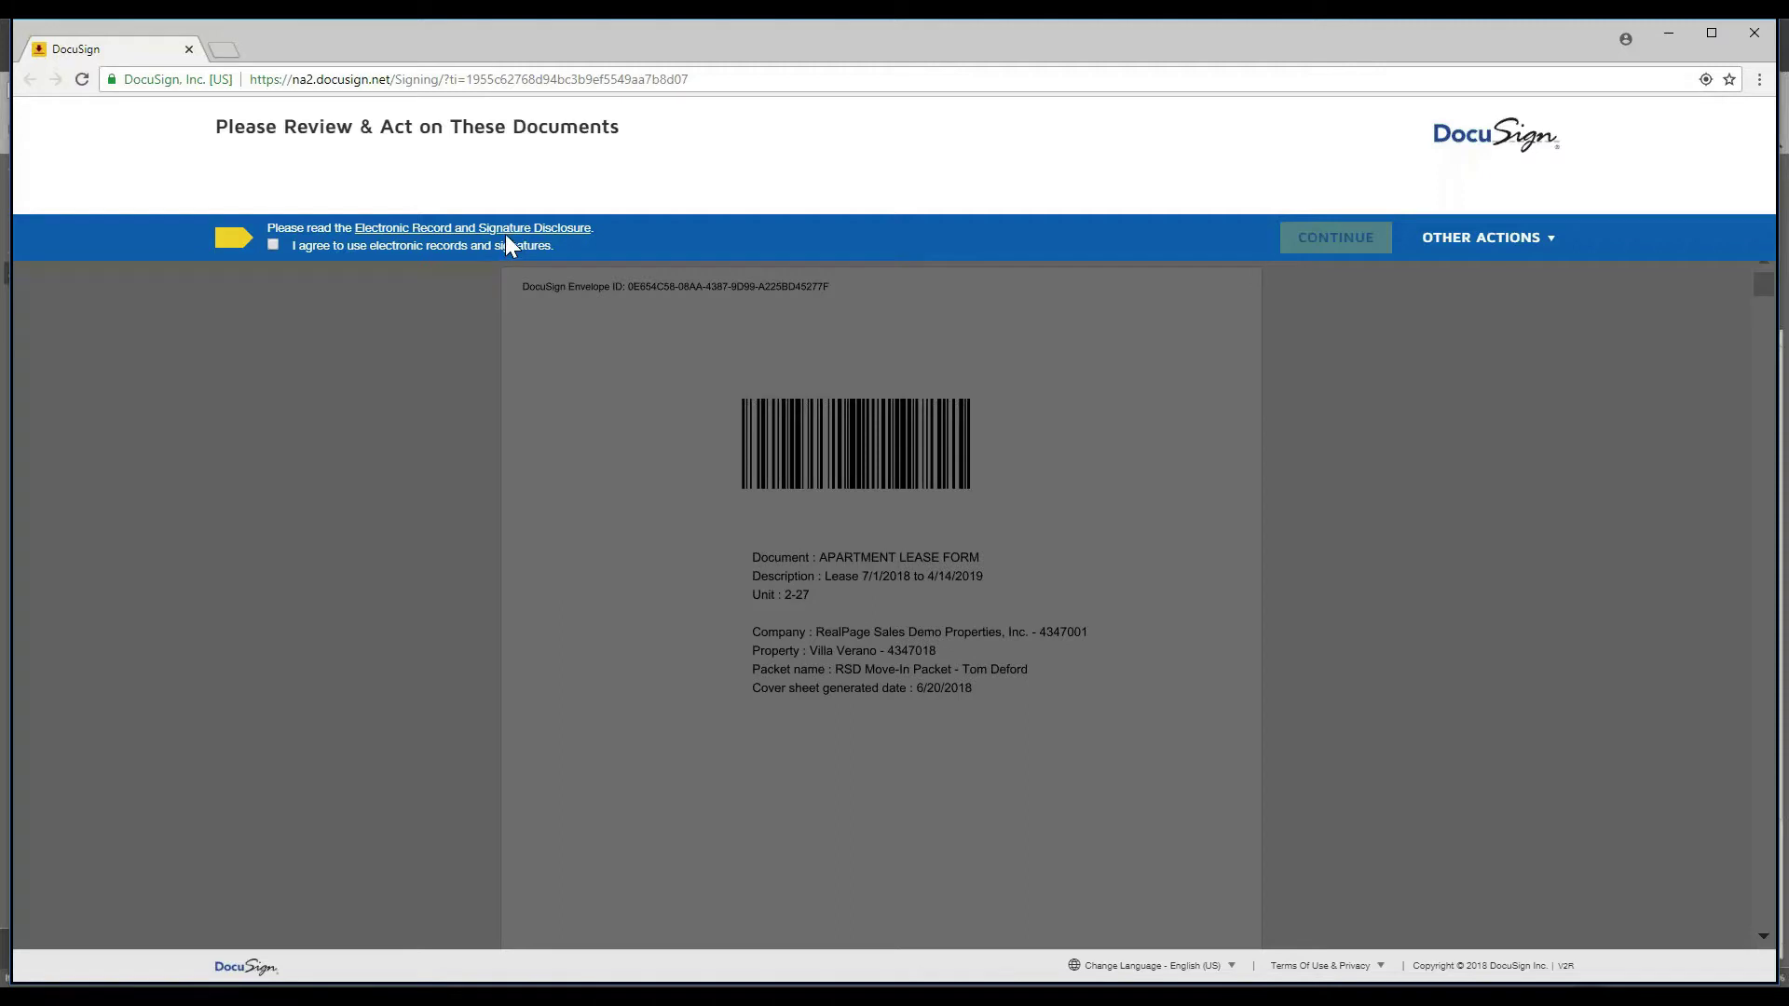
- Open RealPage Inc's Electronic Record and Signature Disclosure to read it
{"action": "left_click", "coordinate": [560, 230]}
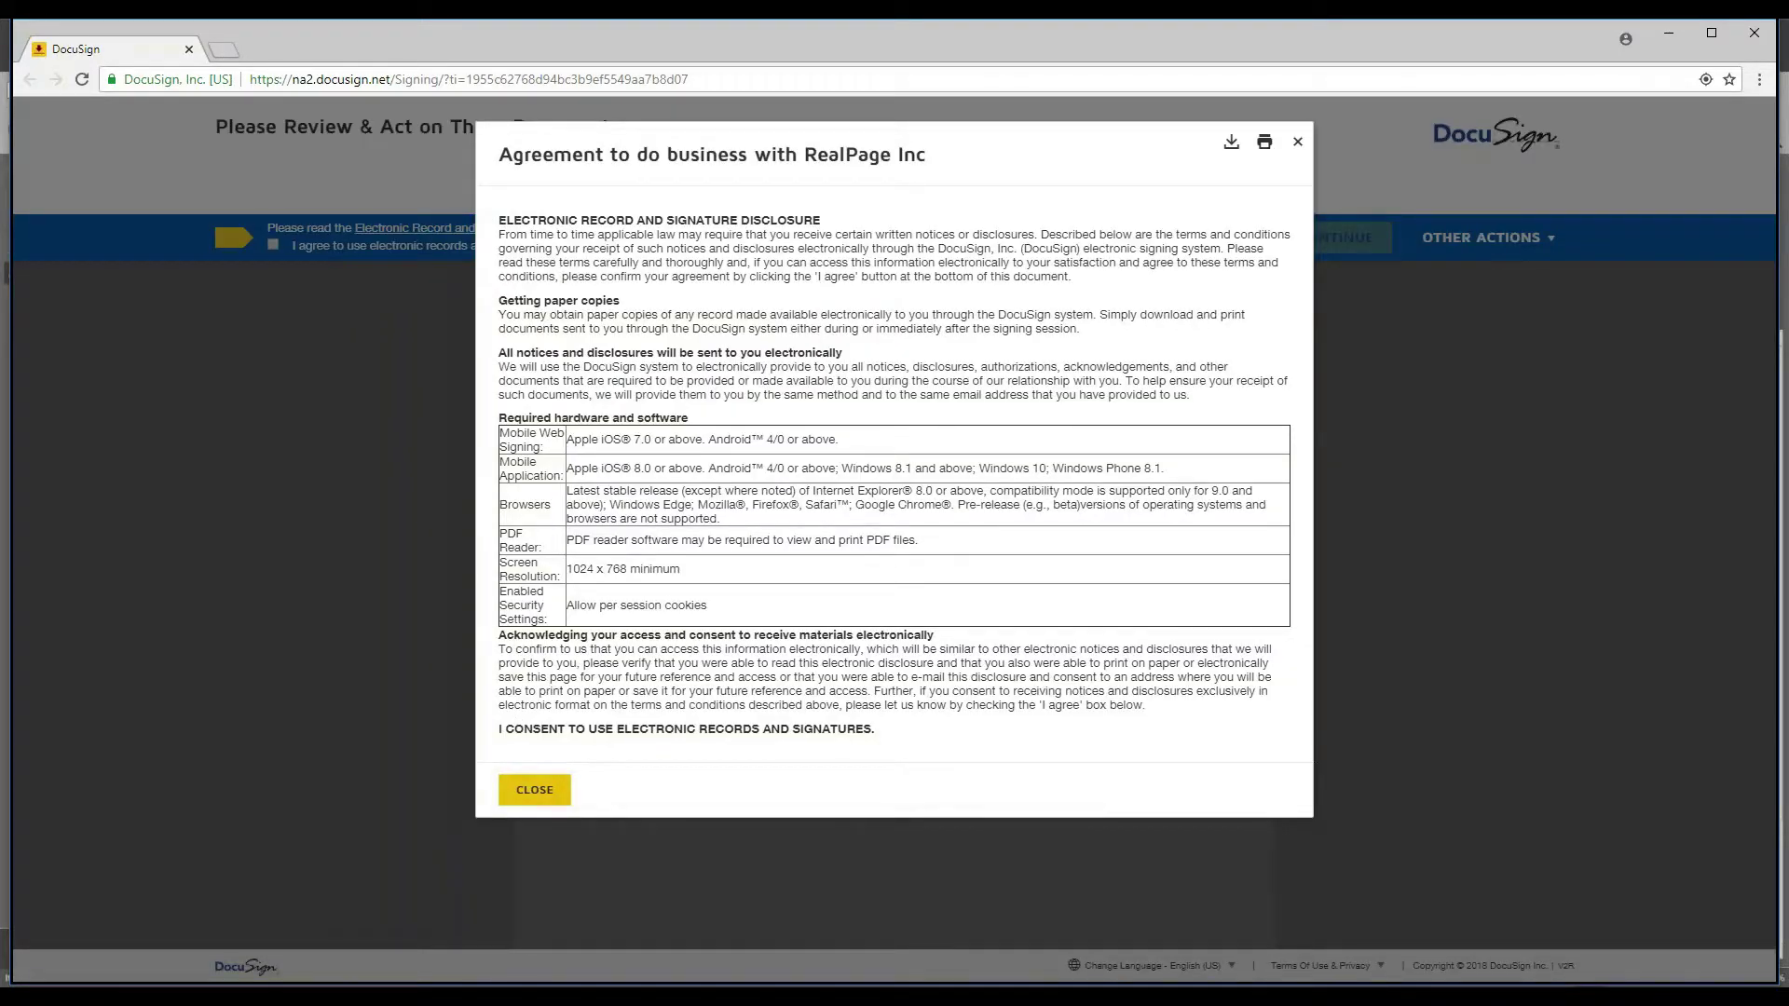
- Close the disclosure, agree to use electronic records and signatures, and continue to the documents
{"action": "left_click", "coordinate": [535, 789]}
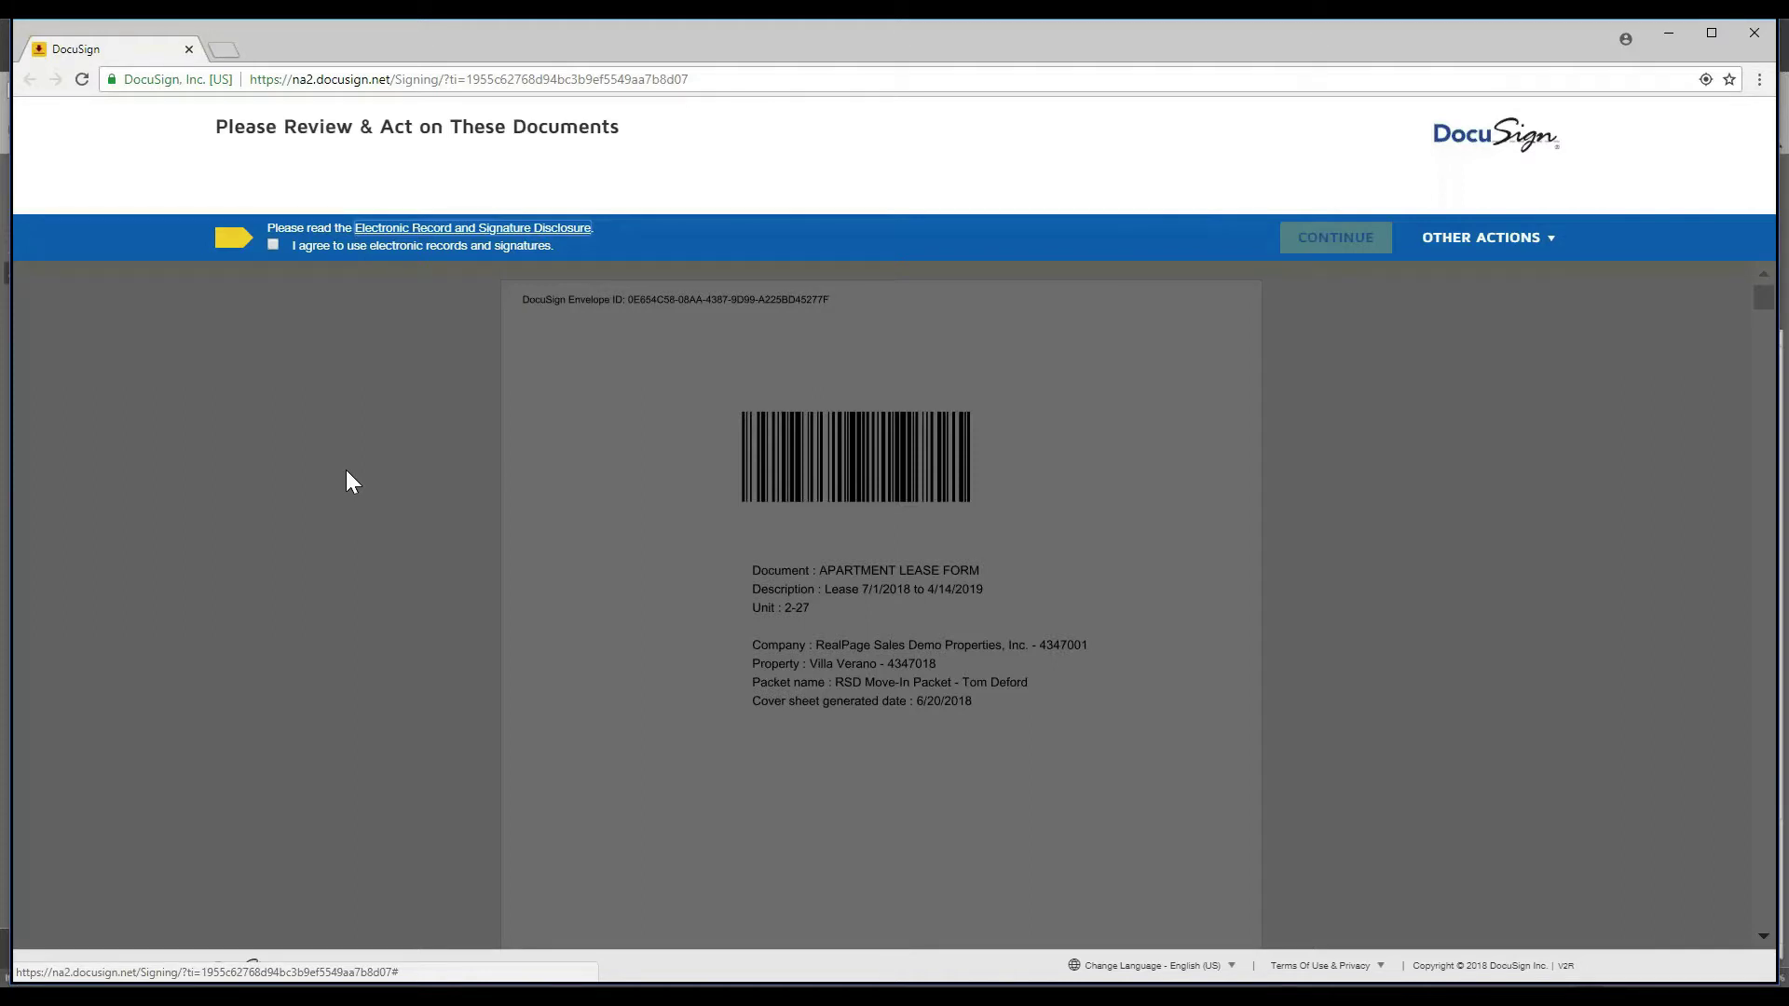
{"action": "left_click", "coordinate": [272, 244]}
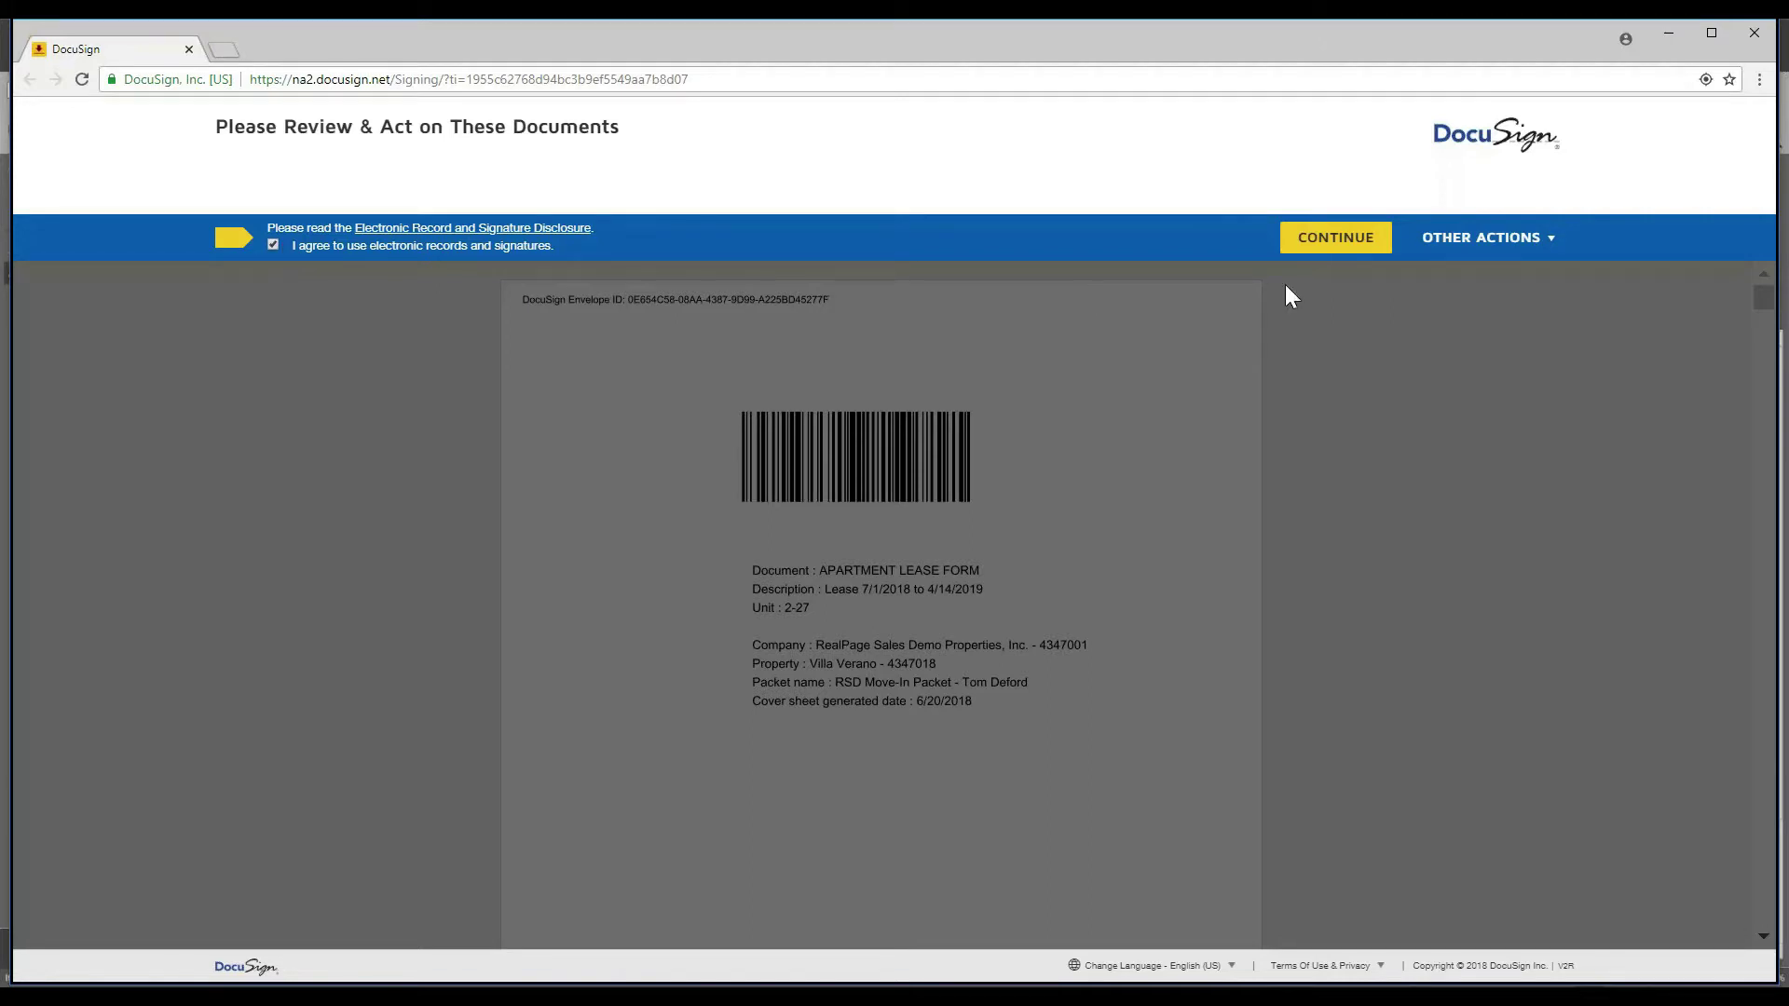
{"action": "left_click", "coordinate": [1357, 247]}
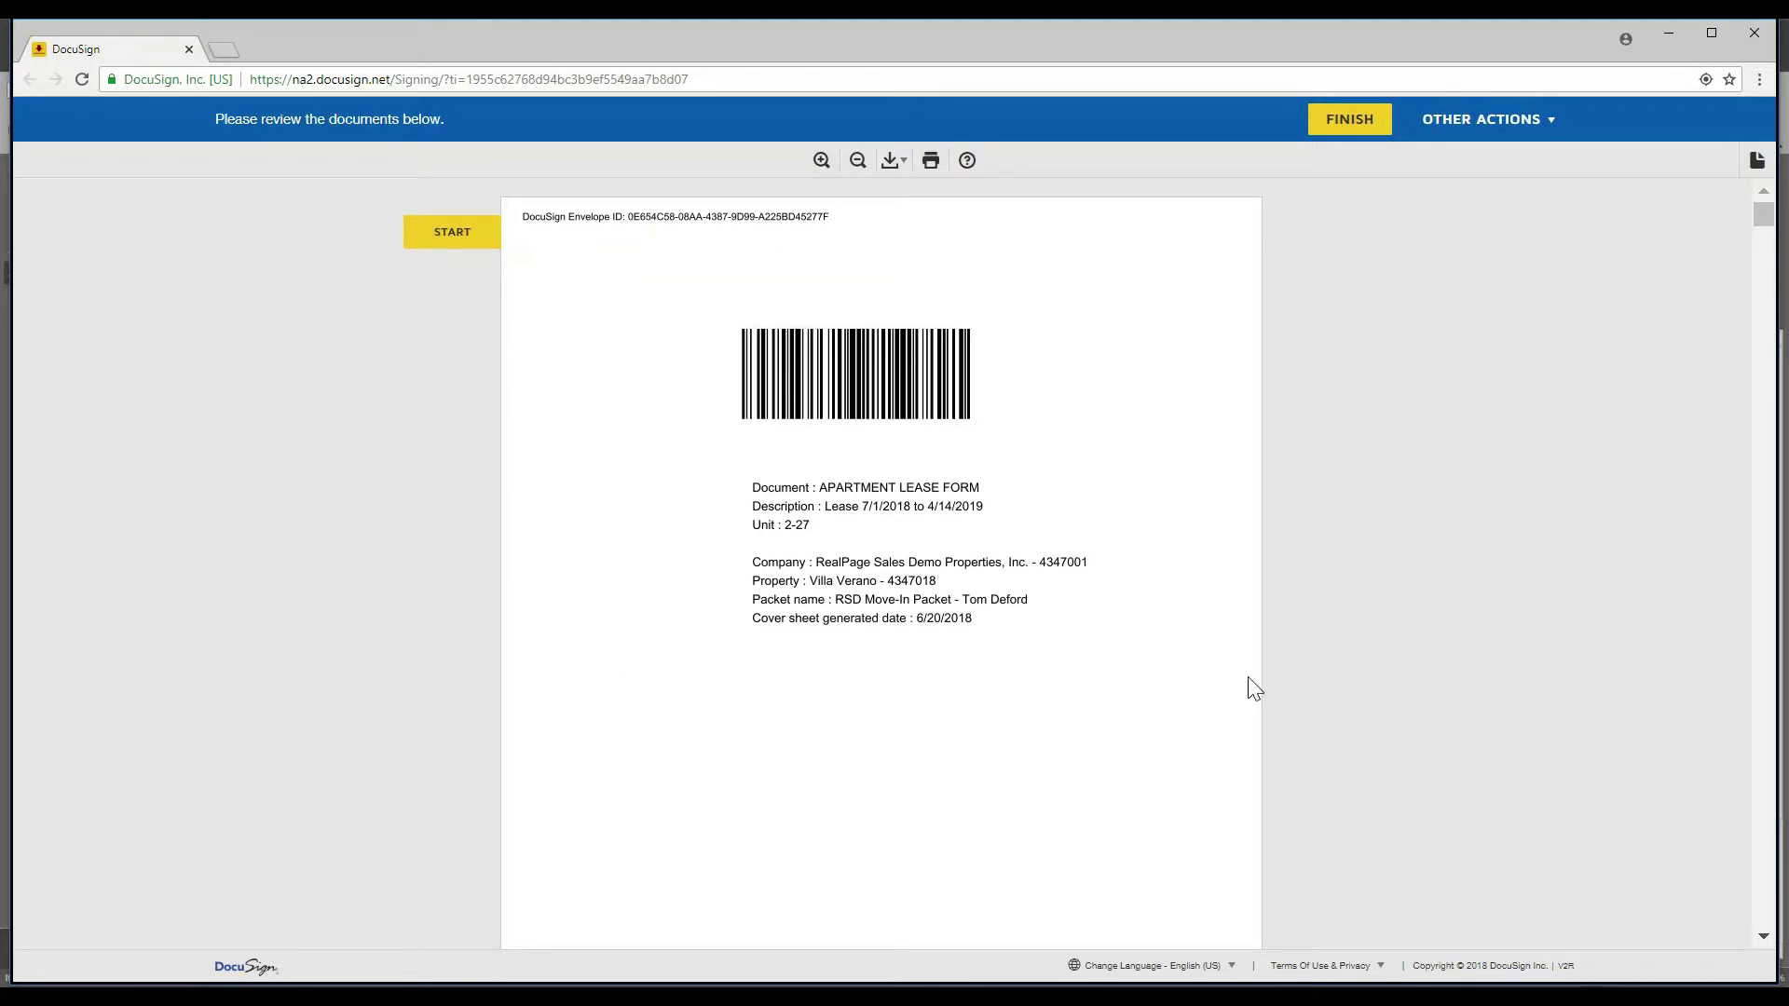
- Skim the lease packet, then start guided signing at the paragraph 43 Class Action Waiver initials
{"action": "scroll", "coordinate": [850, 795], "scroll_direction": "down", "scroll_amount": 5}
{"action": "scroll", "coordinate": [851, 794], "scroll_direction": "down", "scroll_amount": 13}
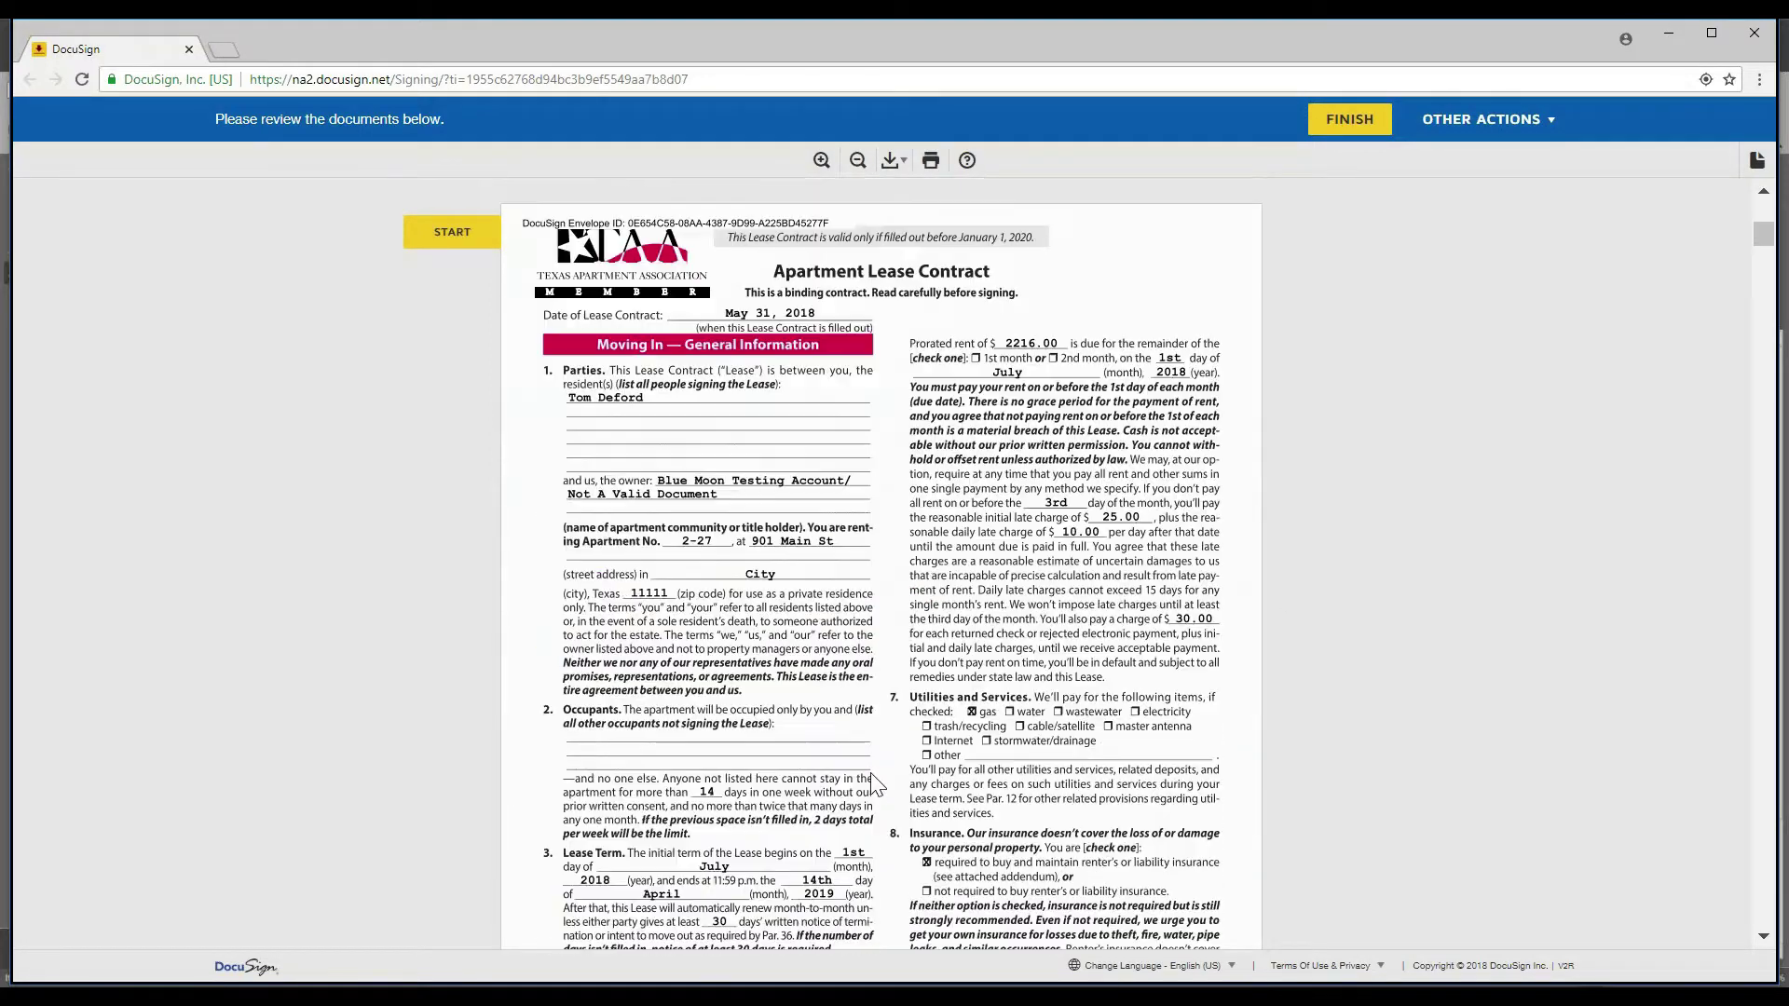
{"action": "scroll", "coordinate": [723, 832], "scroll_direction": "down", "scroll_amount": 5}
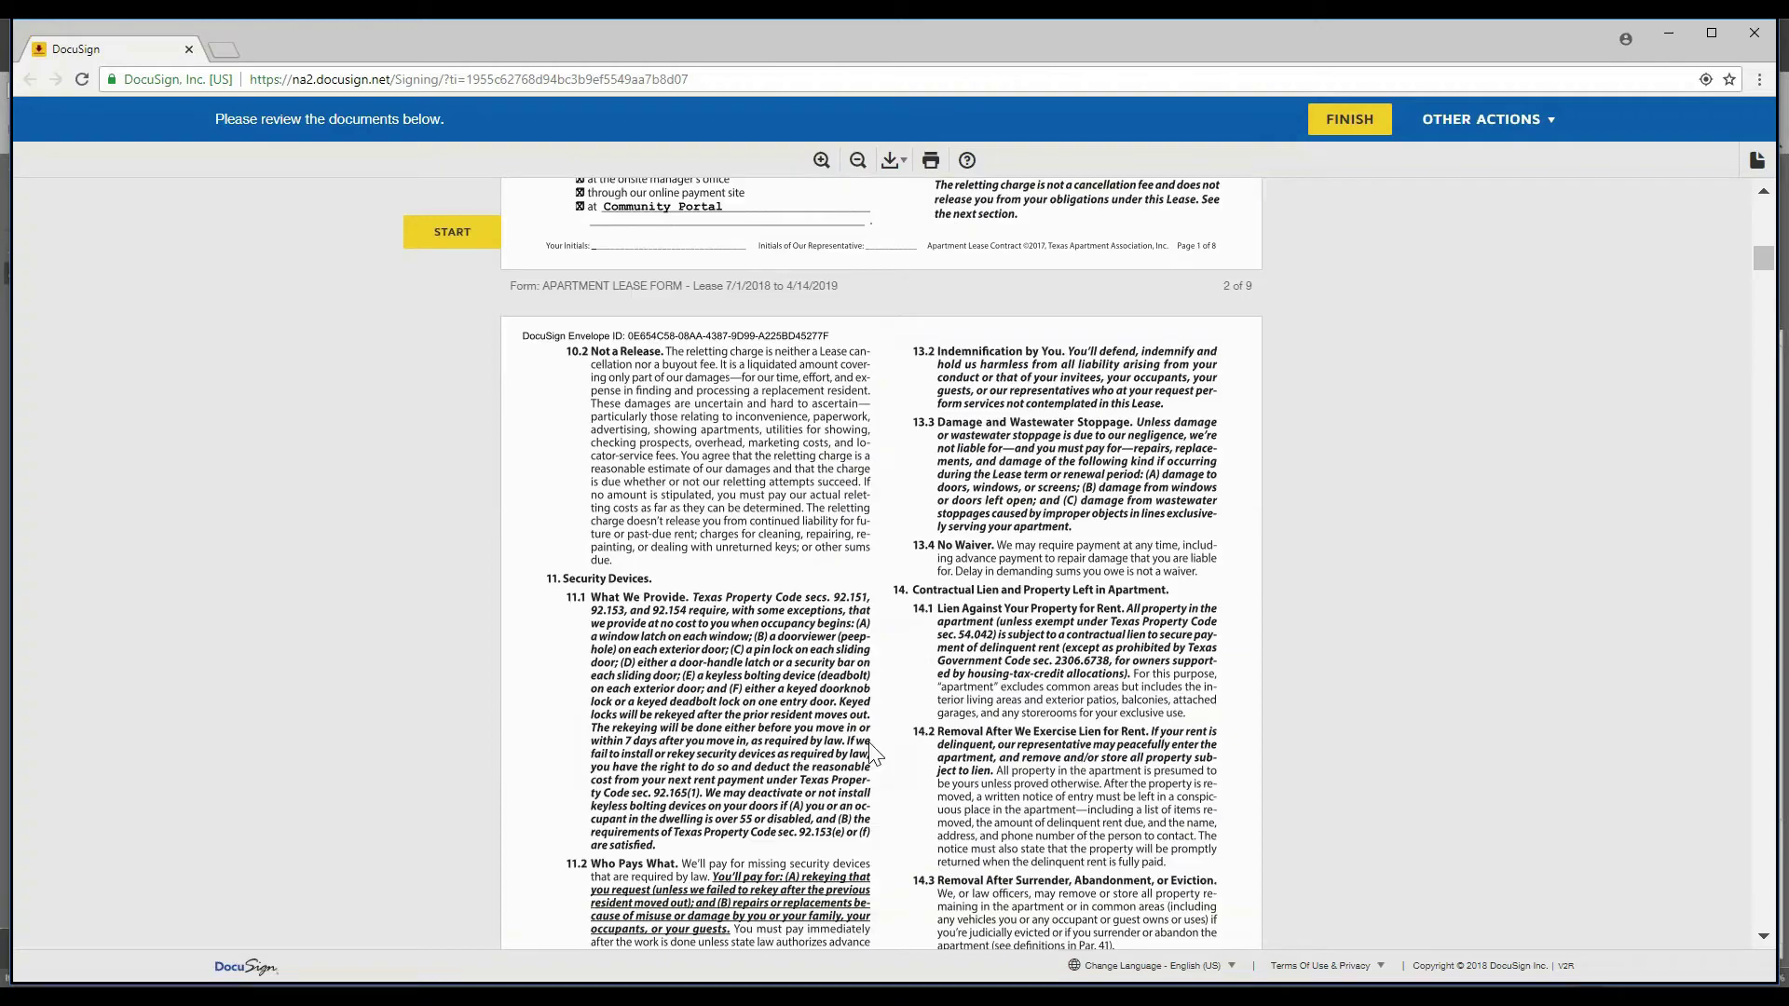
{"action": "scroll", "coordinate": [723, 832], "scroll_direction": "up", "scroll_amount": 4}
{"action": "scroll", "coordinate": [723, 832], "scroll_direction": "up", "scroll_amount": 10}
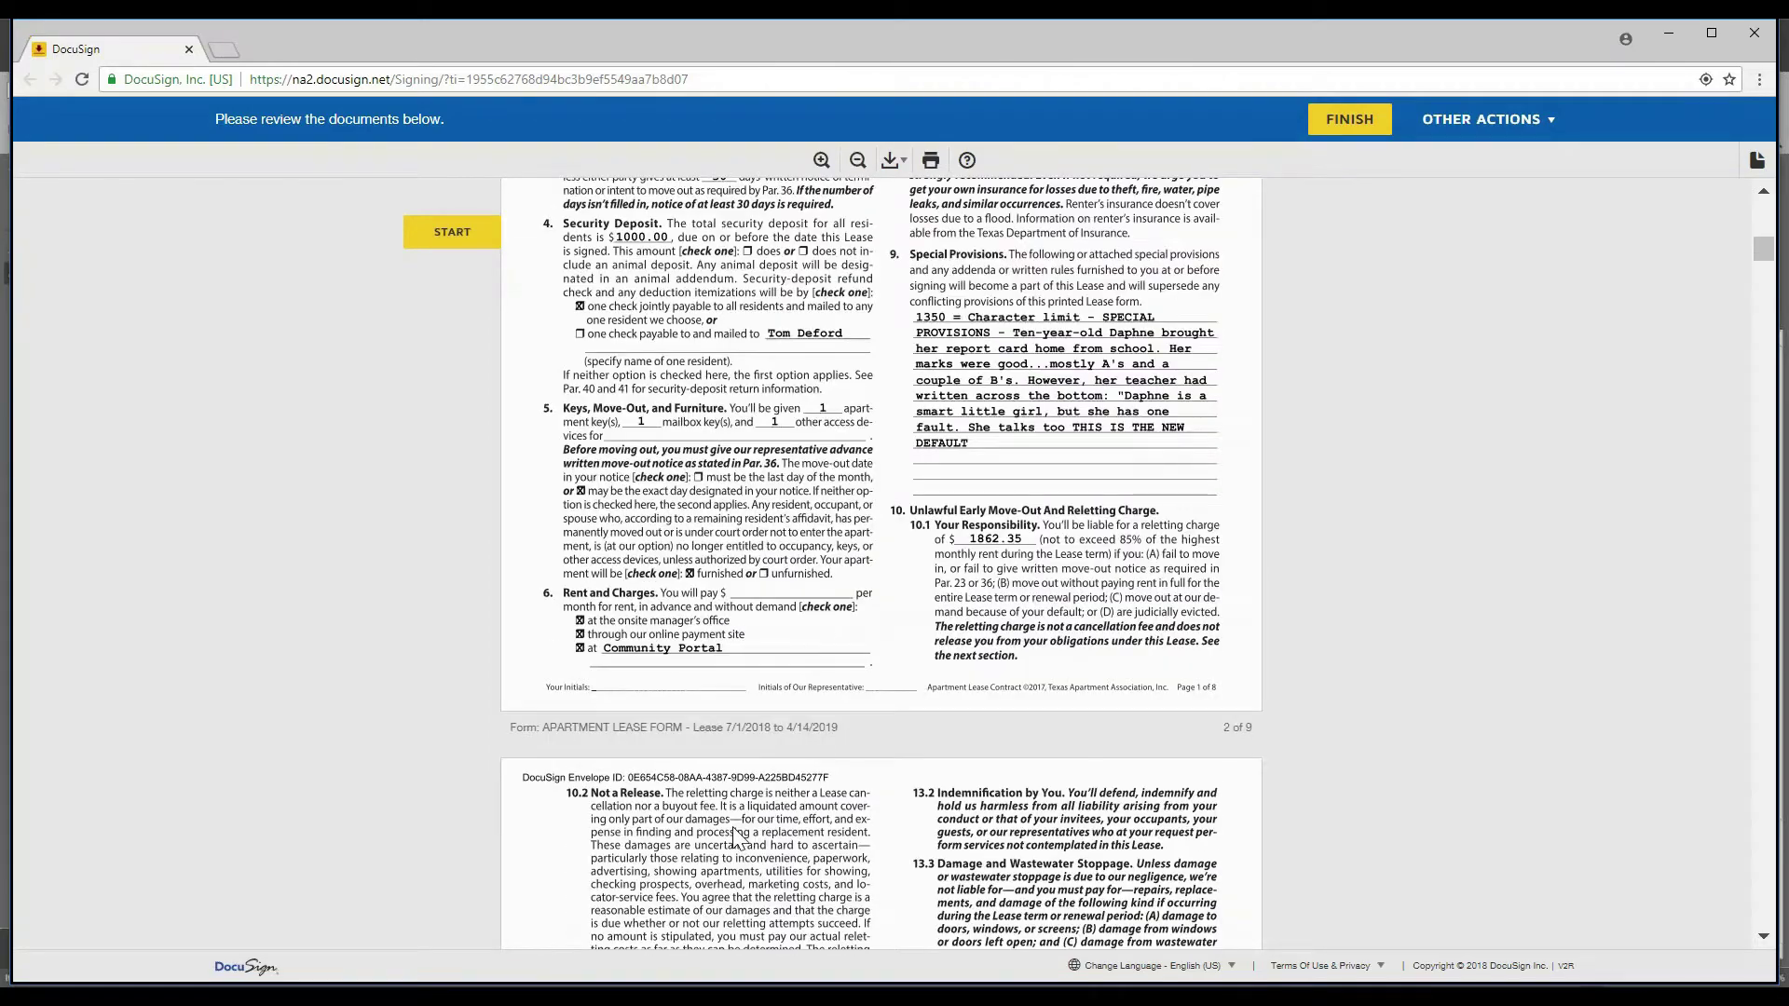
{"action": "scroll", "coordinate": [708, 436], "scroll_direction": "up", "scroll_amount": 4}
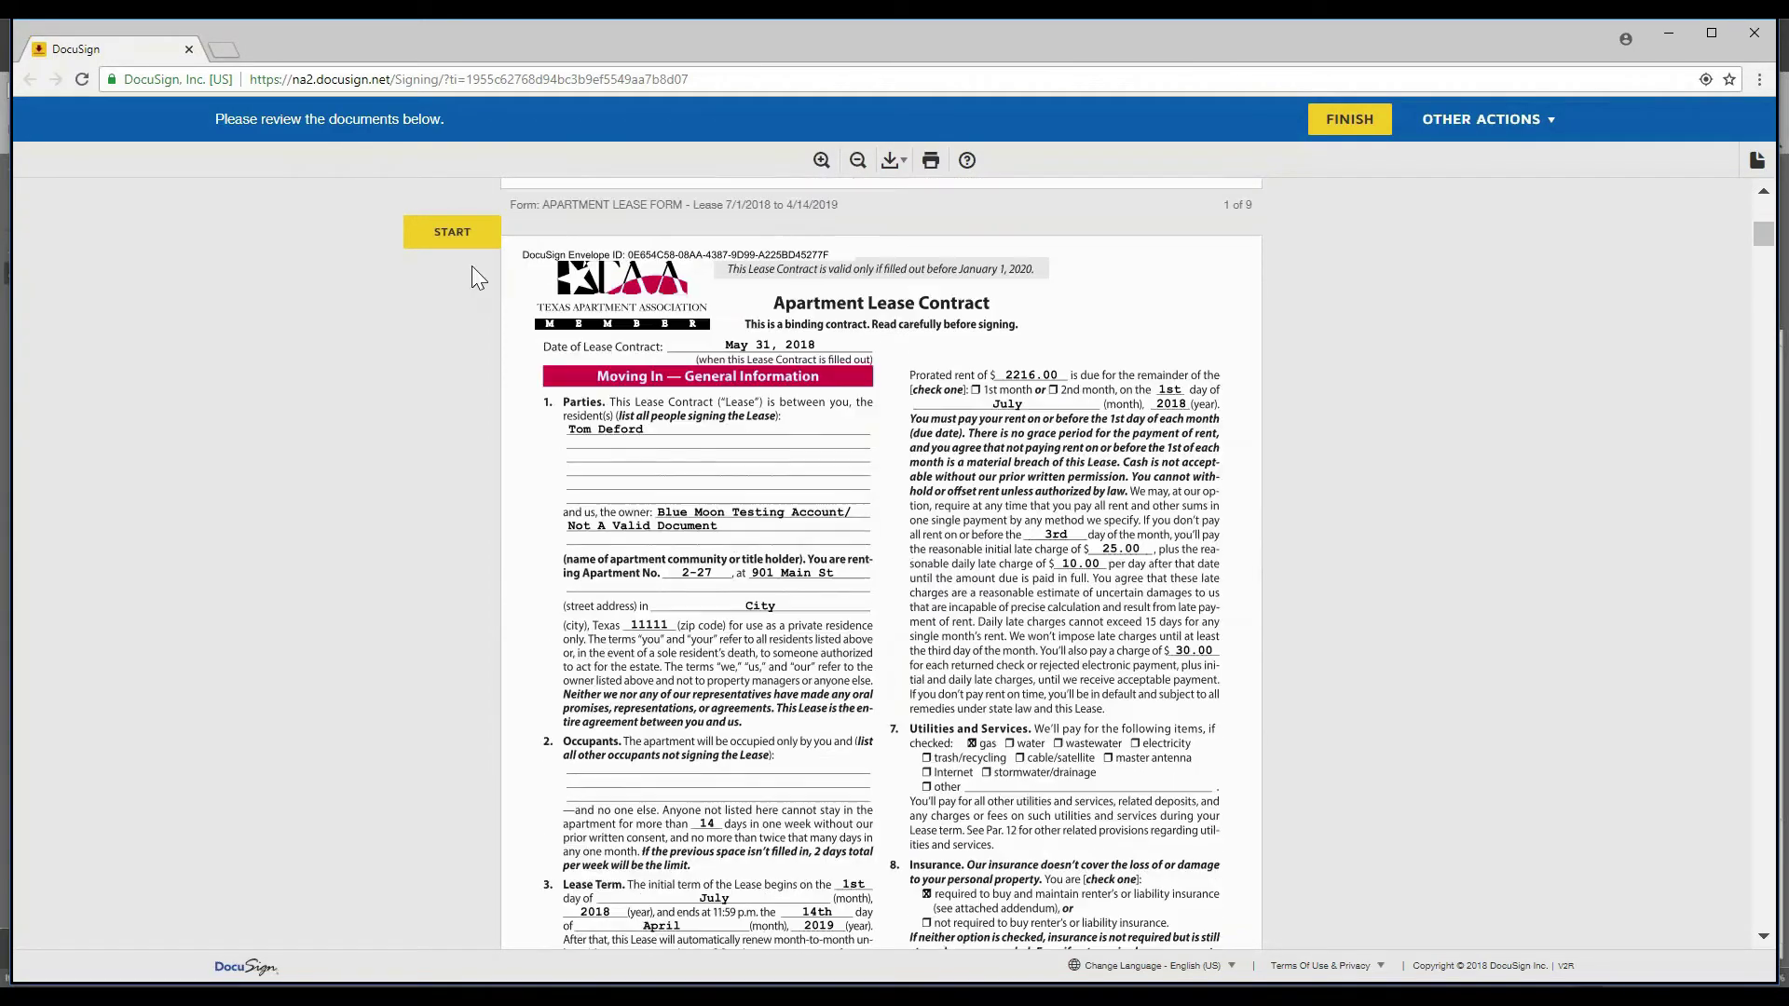
{"action": "left_click", "coordinate": [446, 238]}
{"action": "left_click", "coordinate": [445, 235]}
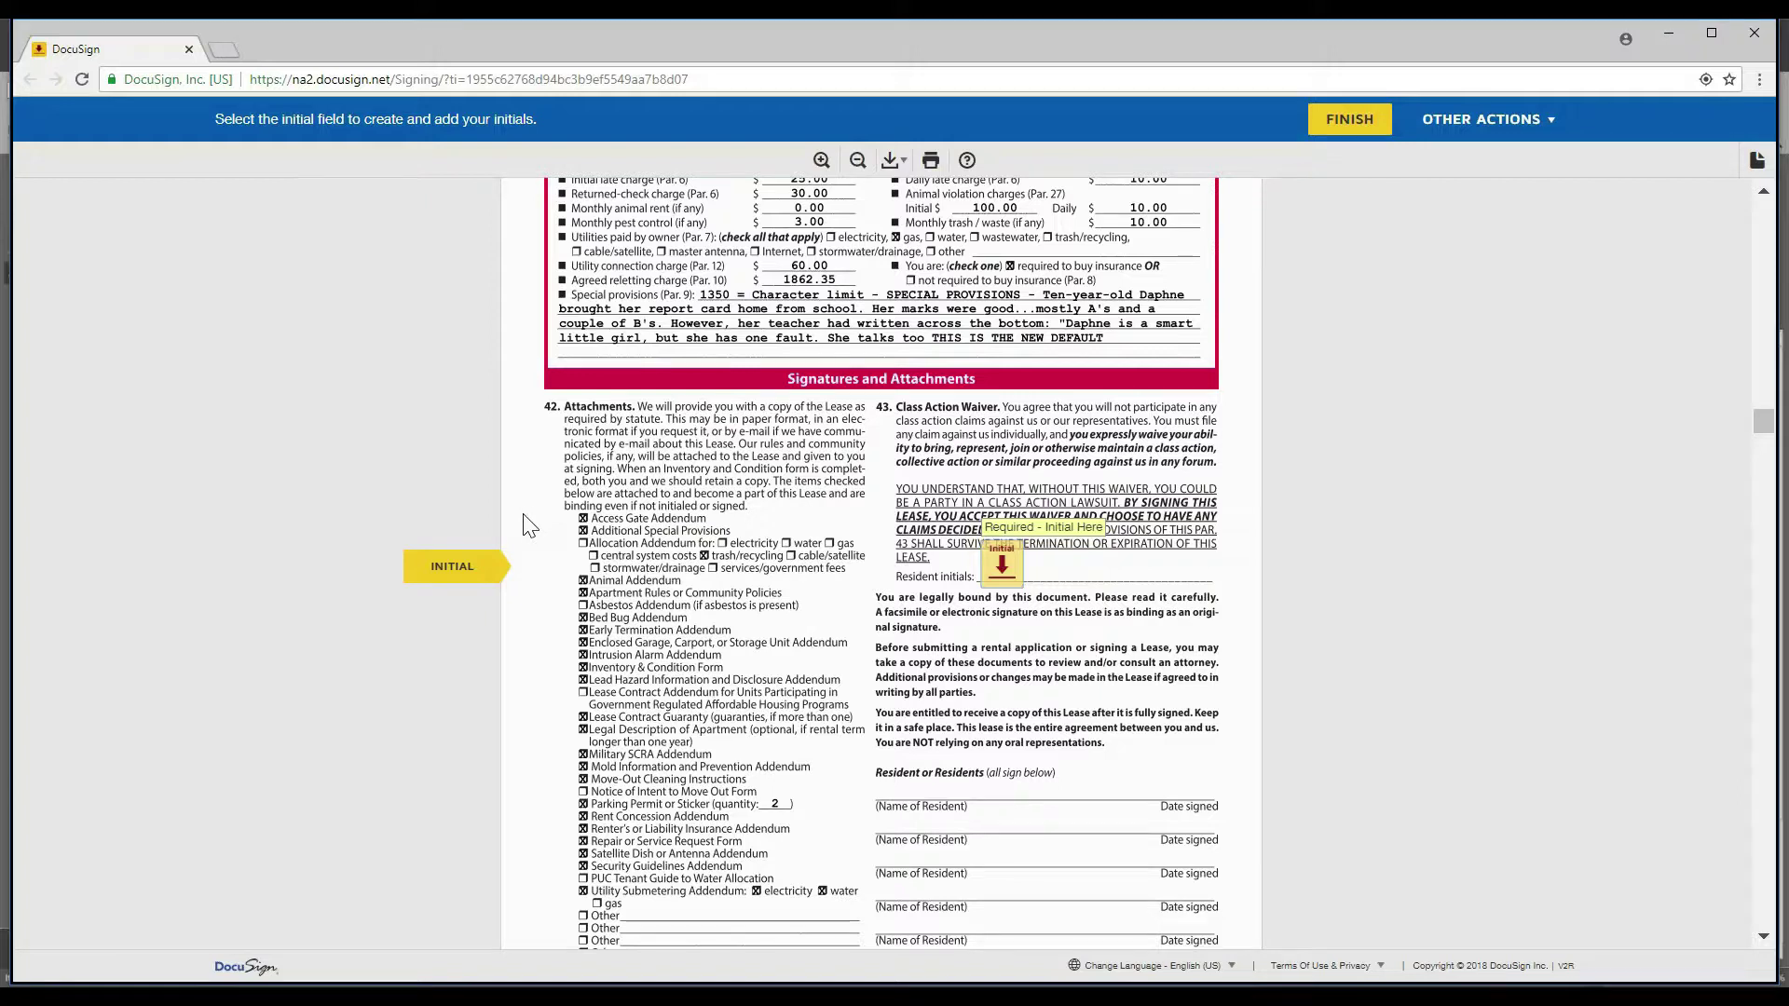
- Draw initials 'BOO' with the last letter as a smiley face and adopt them for the waiver field
{"action": "left_click", "coordinate": [1011, 581]}
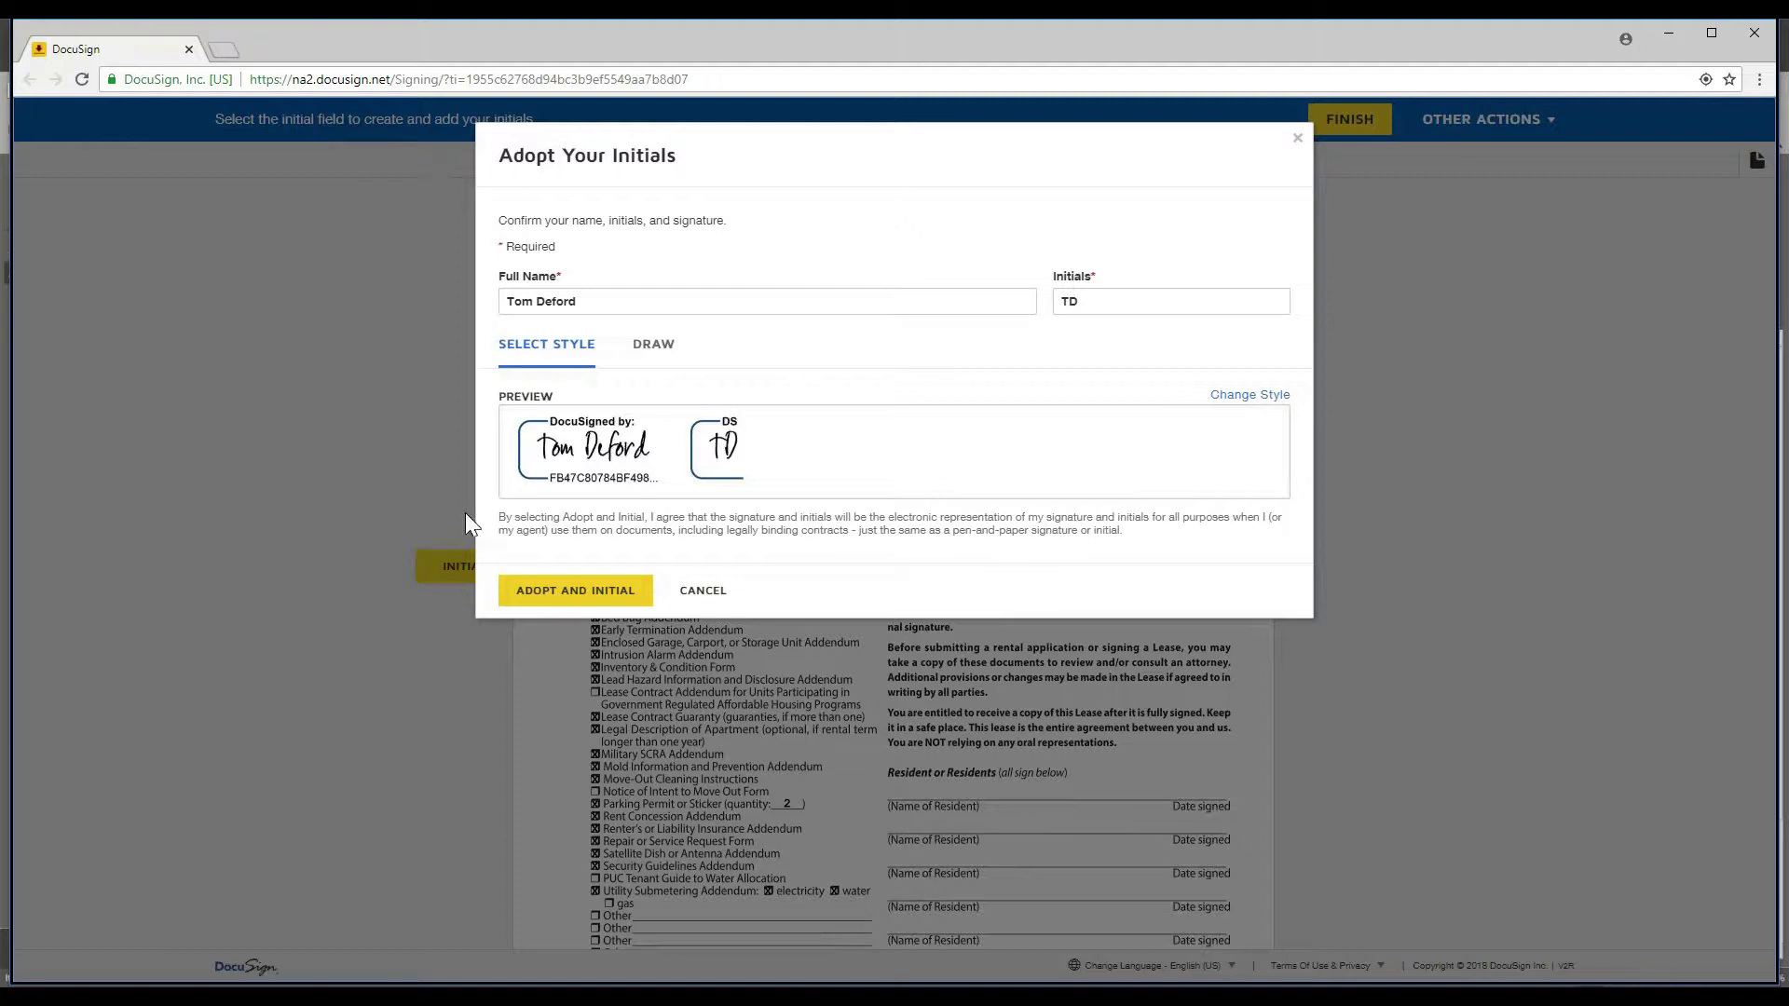
{"action": "left_click", "coordinate": [1245, 396]}
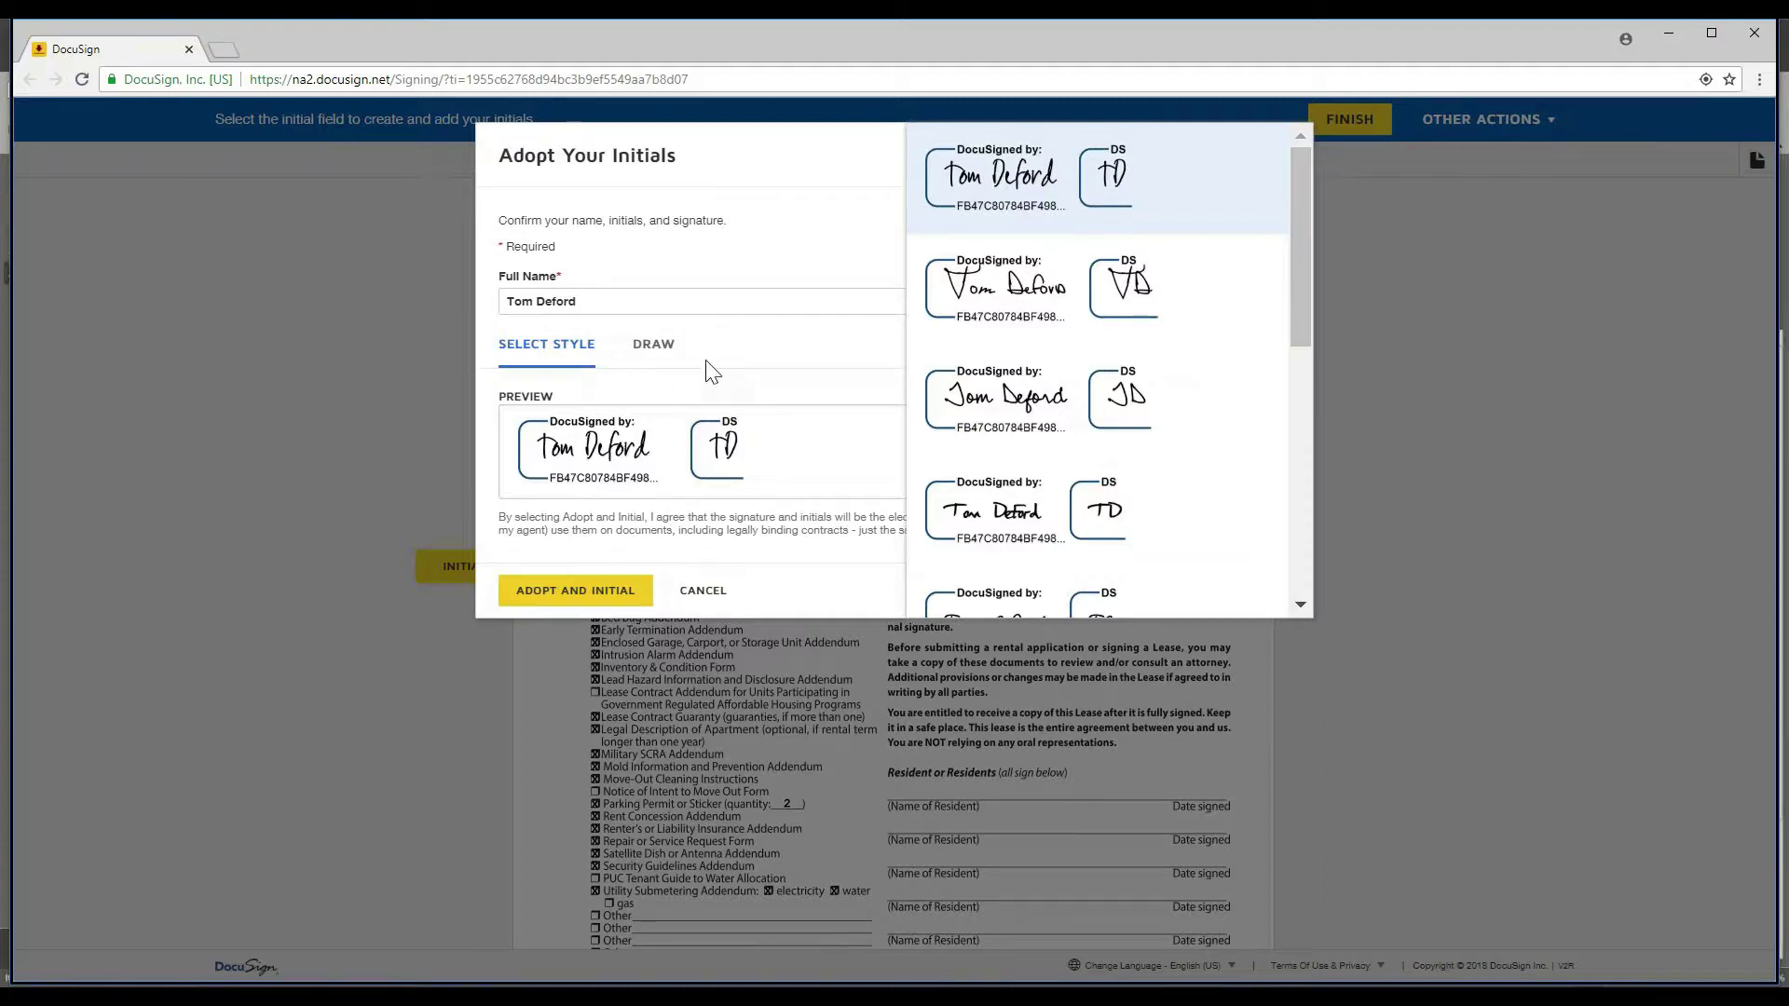
{"action": "left_click", "coordinate": [653, 350]}
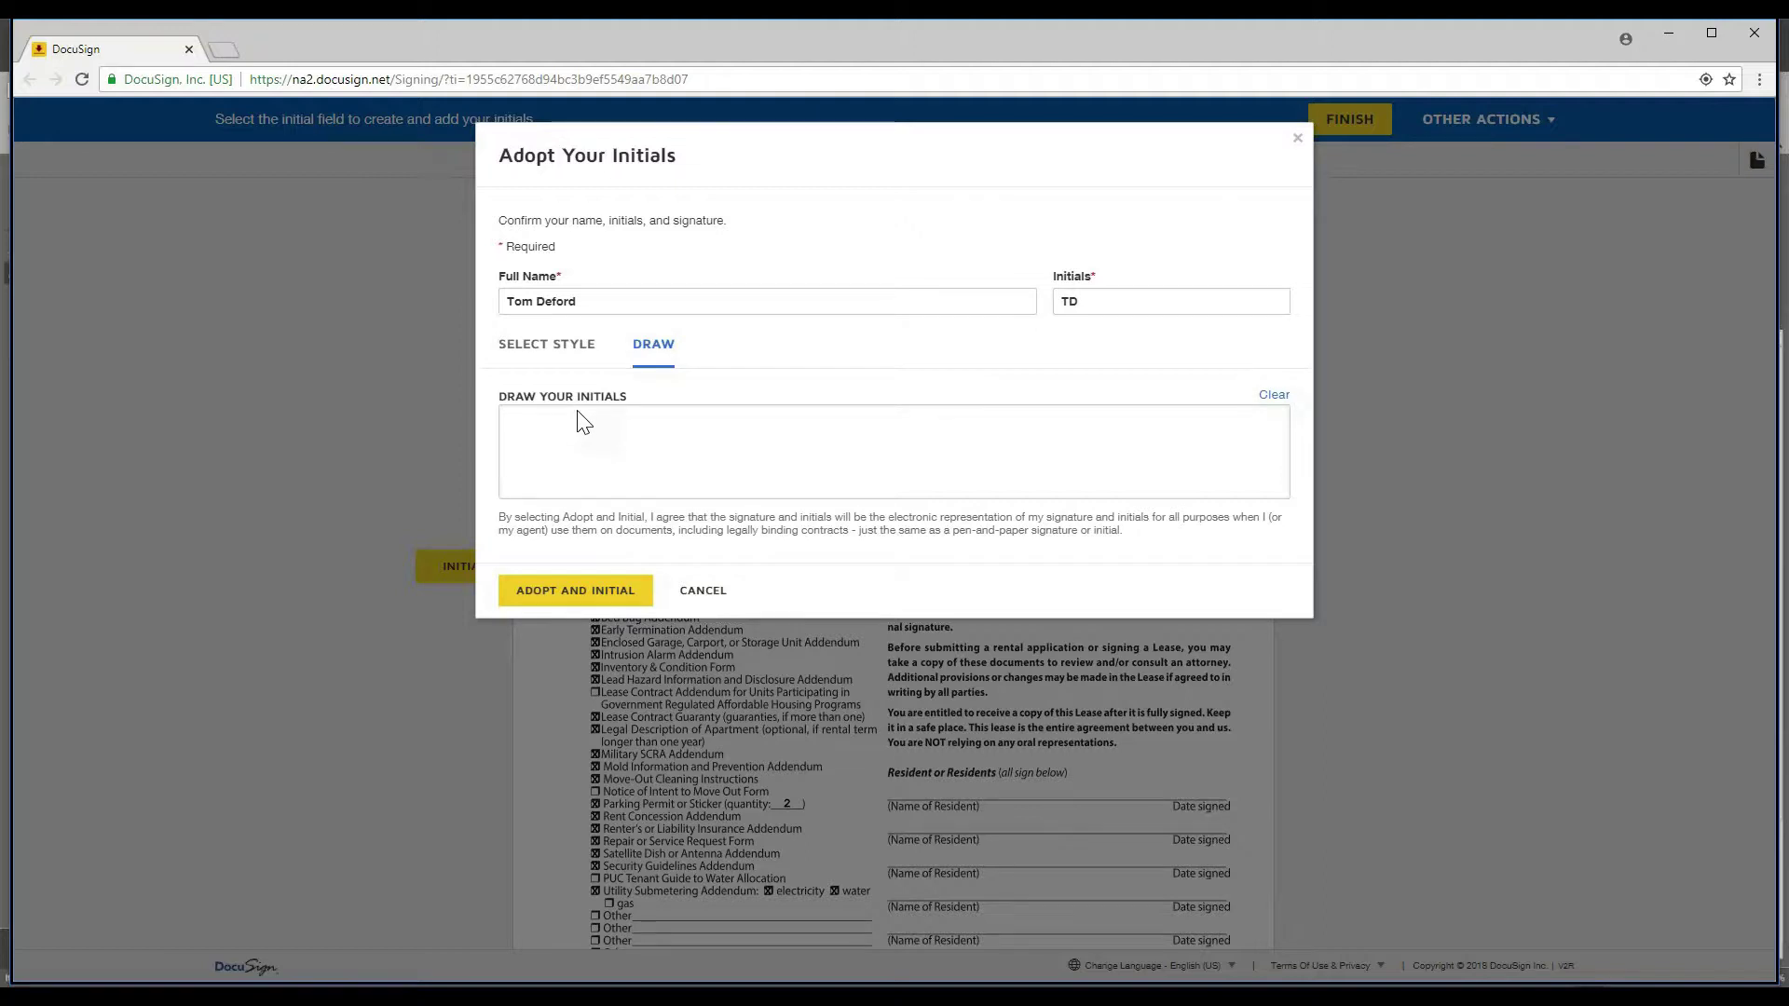
{"action": "left_click_drag", "start_coordinate": [577, 410], "coordinate": [567, 493]}
{"action": "mouse_move", "coordinate": [594, 418]}
{"action": "left_mouse_down"}
{"action": "mouse_move", "coordinate": [619, 447]}
{"action": "mouse_move", "coordinate": [734, 459]}
{"action": "mouse_move", "coordinate": [763, 491]}
{"action": "mouse_move", "coordinate": [743, 431]}
{"action": "mouse_move", "coordinate": [818, 422]}
{"action": "left_mouse_up"}
{"action": "mouse_move", "coordinate": [802, 496]}
{"action": "left_mouse_down"}
{"action": "mouse_move", "coordinate": [817, 420]}
{"action": "mouse_move", "coordinate": [839, 461]}
{"action": "left_mouse_up"}
{"action": "left_click", "coordinate": [811, 439]}
{"action": "left_click", "coordinate": [831, 441]}
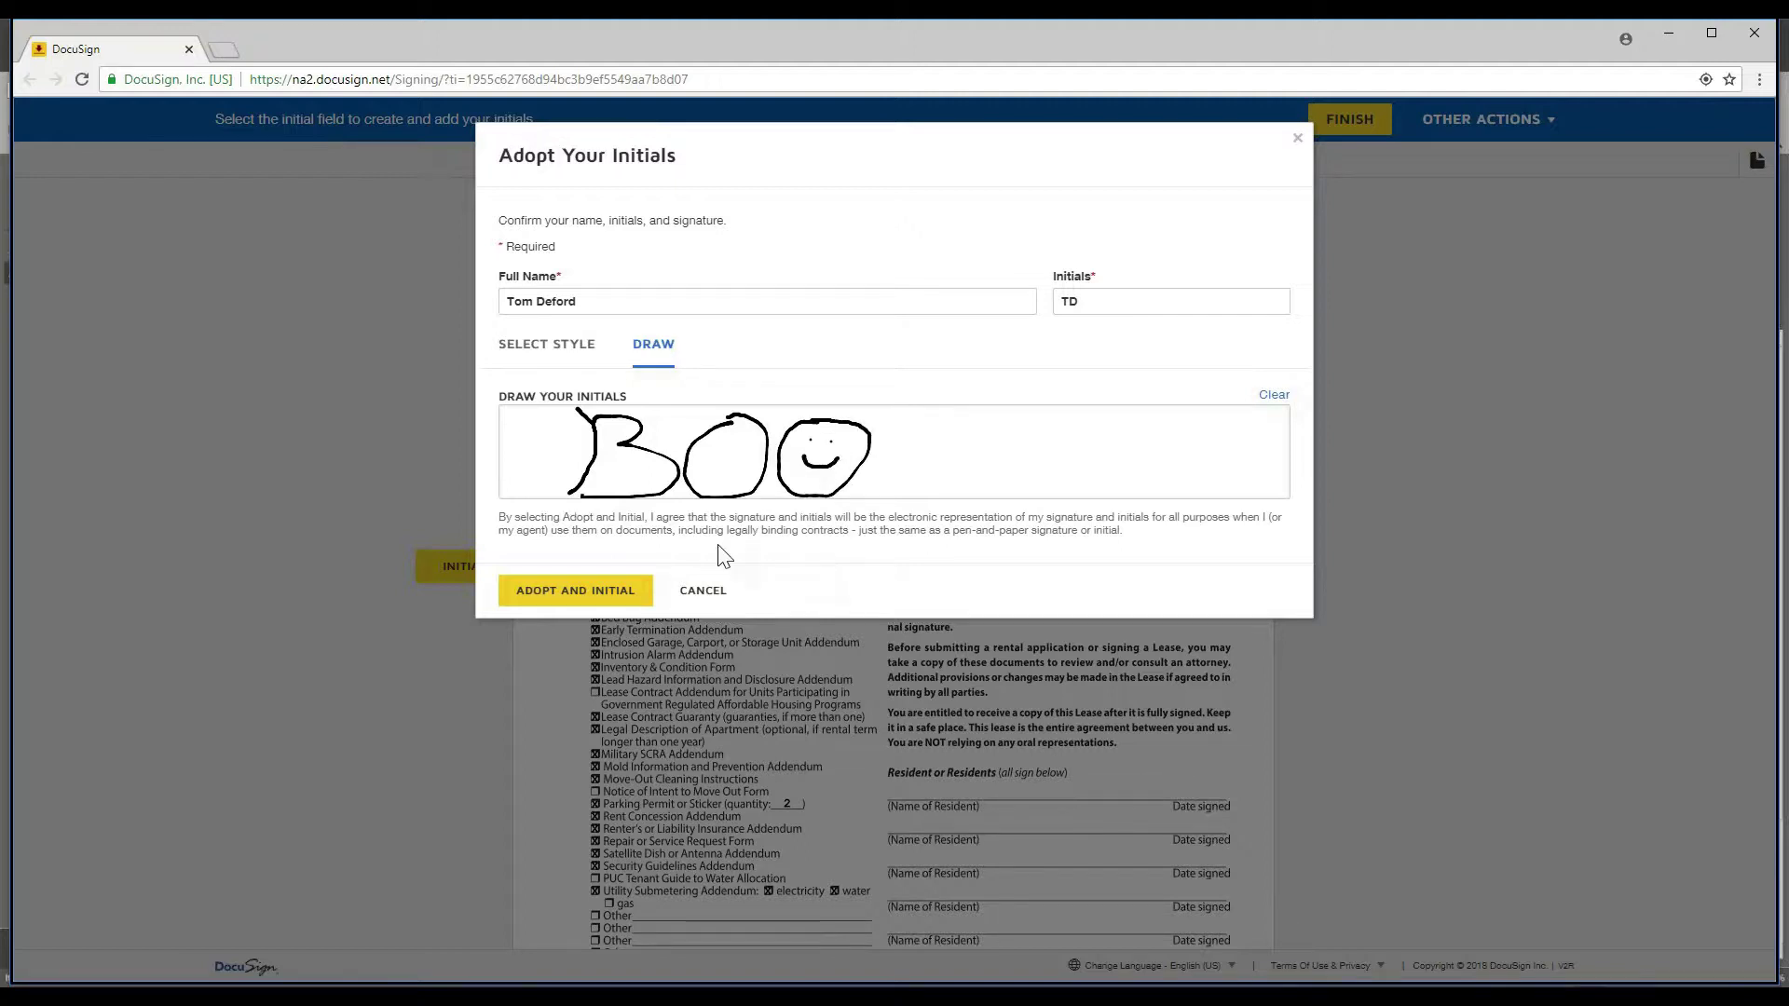
{"action": "left_click", "coordinate": [566, 596]}
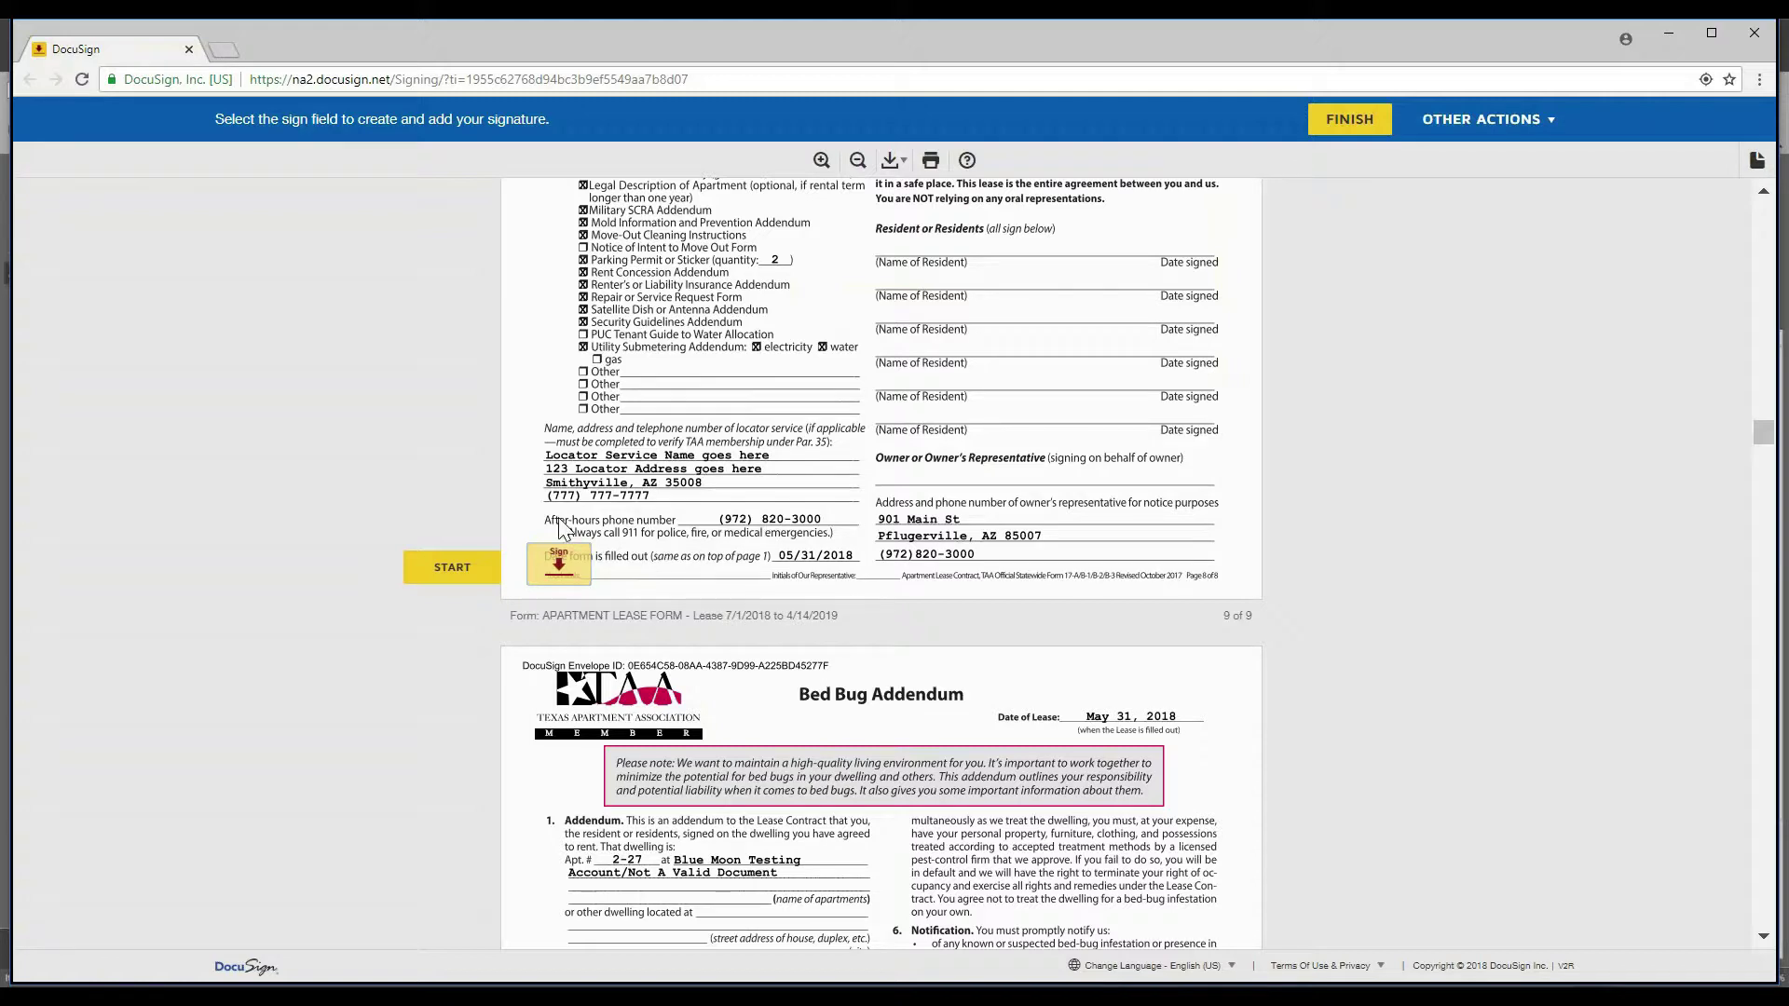
- Draw the signature 'BOOO' in the page 9 signature dialog, with its last two letters as smiley faces
{"action": "left_click", "coordinate": [552, 577]}
{"action": "mouse_move", "coordinate": [590, 424]}
{"action": "left_mouse_down"}
{"action": "mouse_move", "coordinate": [578, 481]}
{"action": "mouse_move", "coordinate": [620, 446]}
{"action": "mouse_move", "coordinate": [629, 478]}
{"action": "left_mouse_up"}
{"action": "mouse_move", "coordinate": [782, 425]}
{"action": "left_mouse_down"}
{"action": "mouse_move", "coordinate": [807, 463]}
{"action": "mouse_move", "coordinate": [816, 430]}
{"action": "mouse_move", "coordinate": [862, 466]}
{"action": "mouse_move", "coordinate": [836, 419]}
{"action": "left_mouse_up"}
{"action": "mouse_move", "coordinate": [909, 412]}
{"action": "left_mouse_down"}
{"action": "mouse_move", "coordinate": [886, 460]}
{"action": "mouse_move", "coordinate": [902, 412]}
{"action": "mouse_move", "coordinate": [929, 455]}
{"action": "mouse_move", "coordinate": [854, 451]}
{"action": "left_mouse_up"}
{"action": "left_click", "coordinate": [908, 444]}
{"action": "left_click", "coordinate": [917, 437]}
{"action": "left_click", "coordinate": [831, 438]}
{"action": "left_click", "coordinate": [842, 438]}
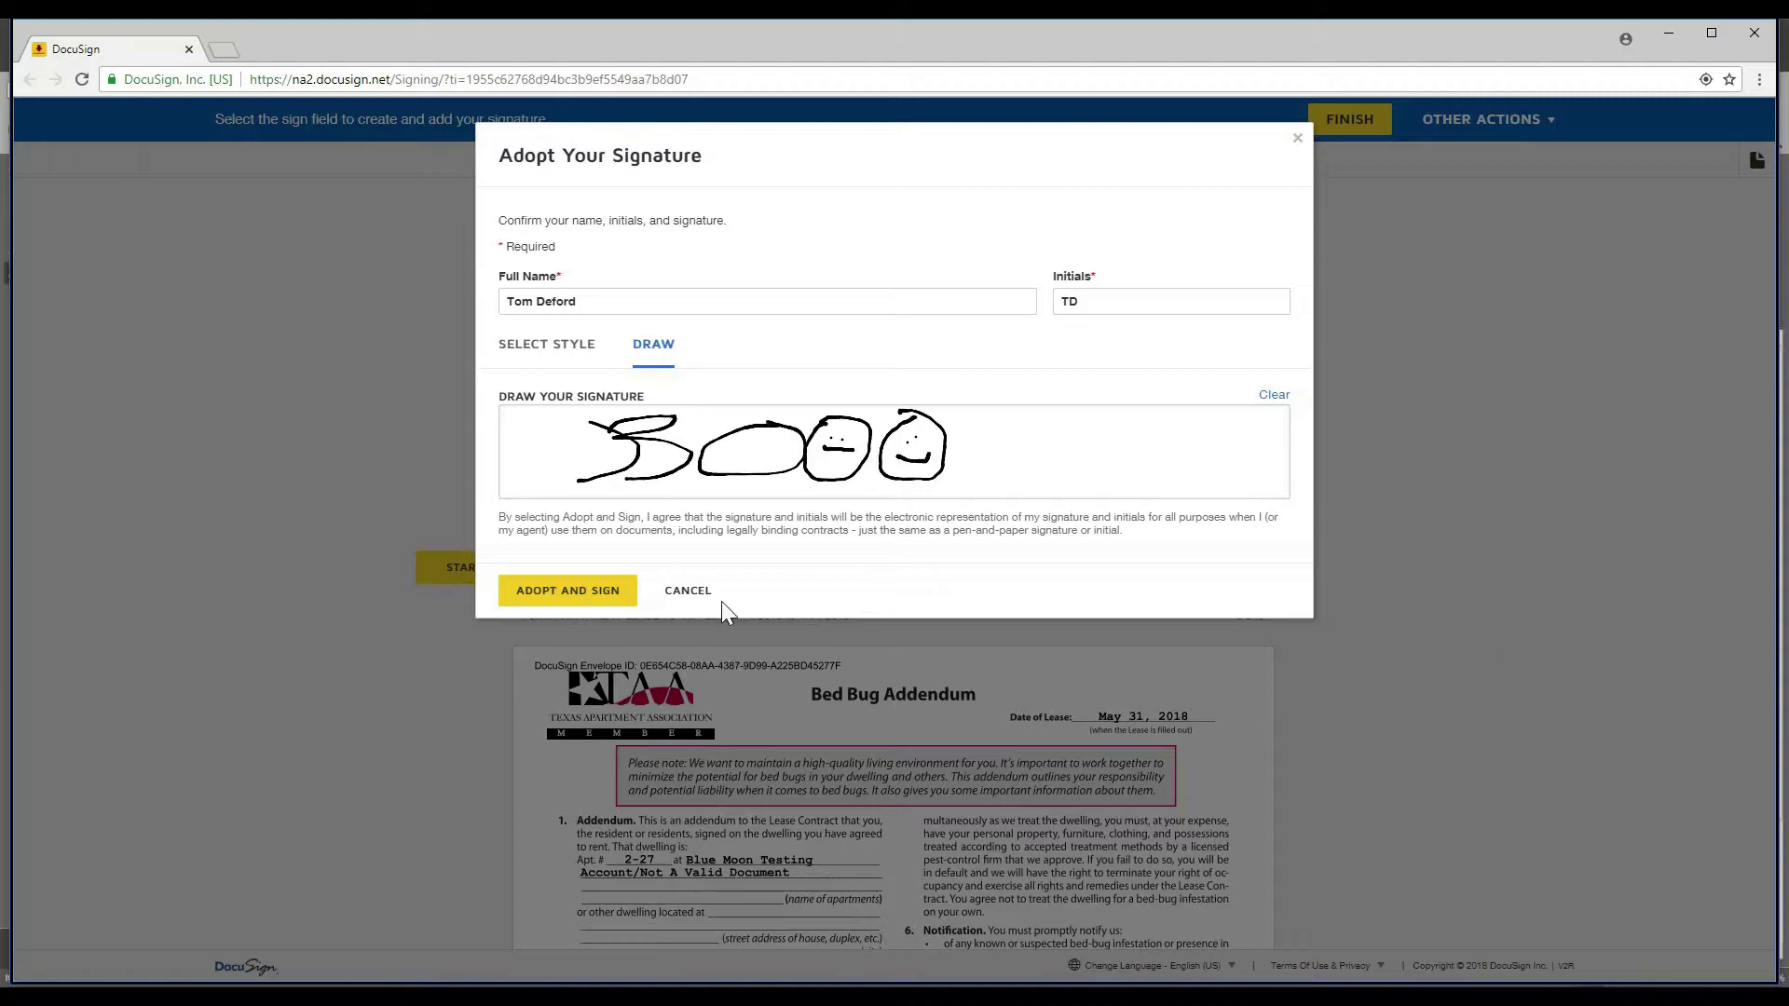
- Adopt the drawn signature and sign the page 9 field and the Mixed-Use Addendum
{"action": "left_click", "coordinate": [567, 593]}
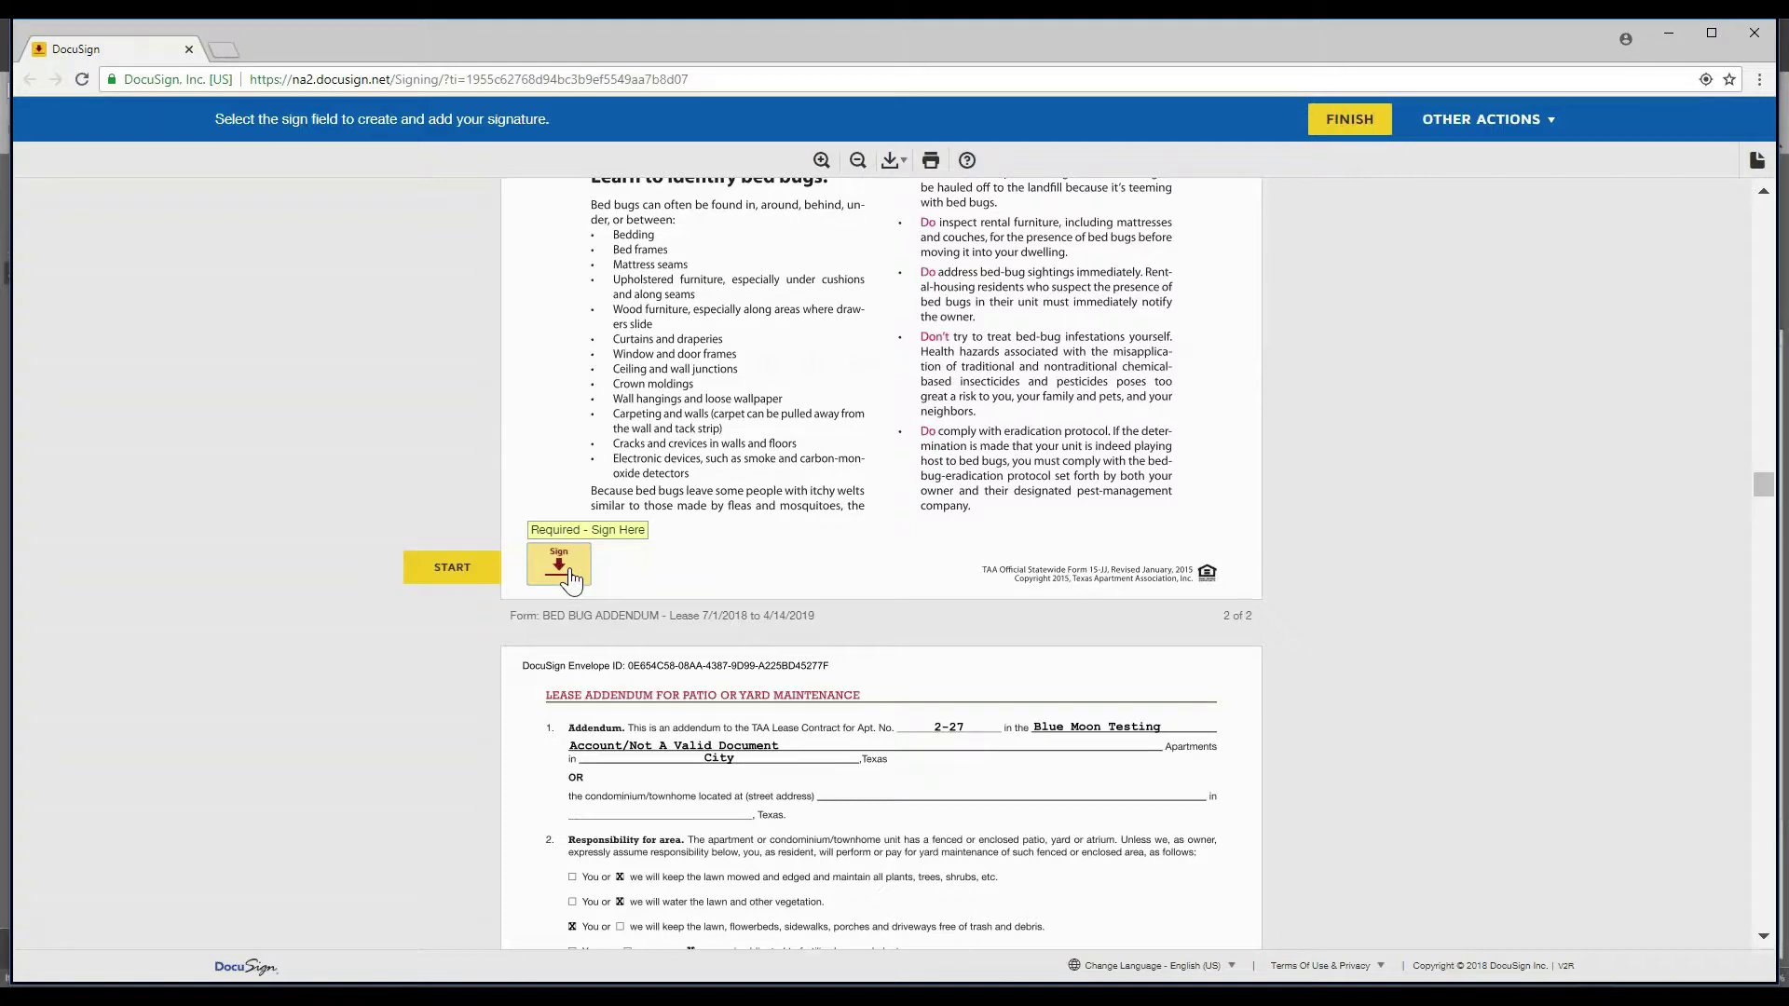
{"action": "left_click", "coordinate": [570, 580]}
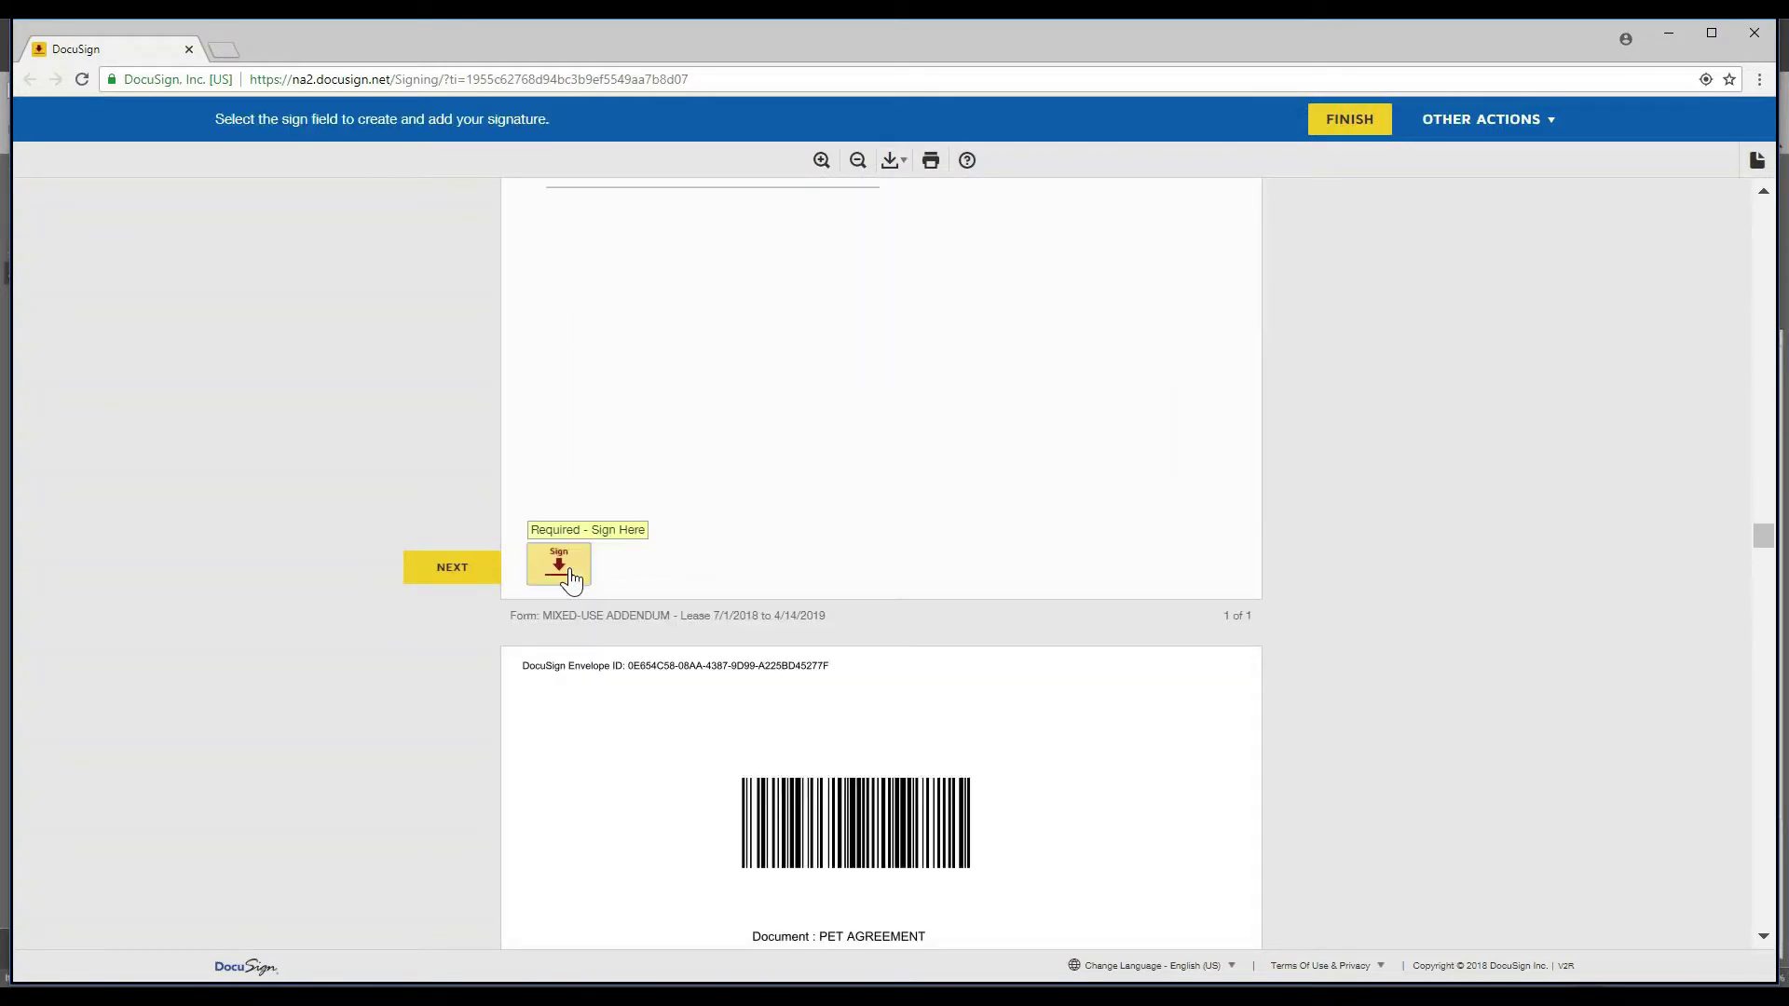
{"action": "left_click", "coordinate": [572, 579]}
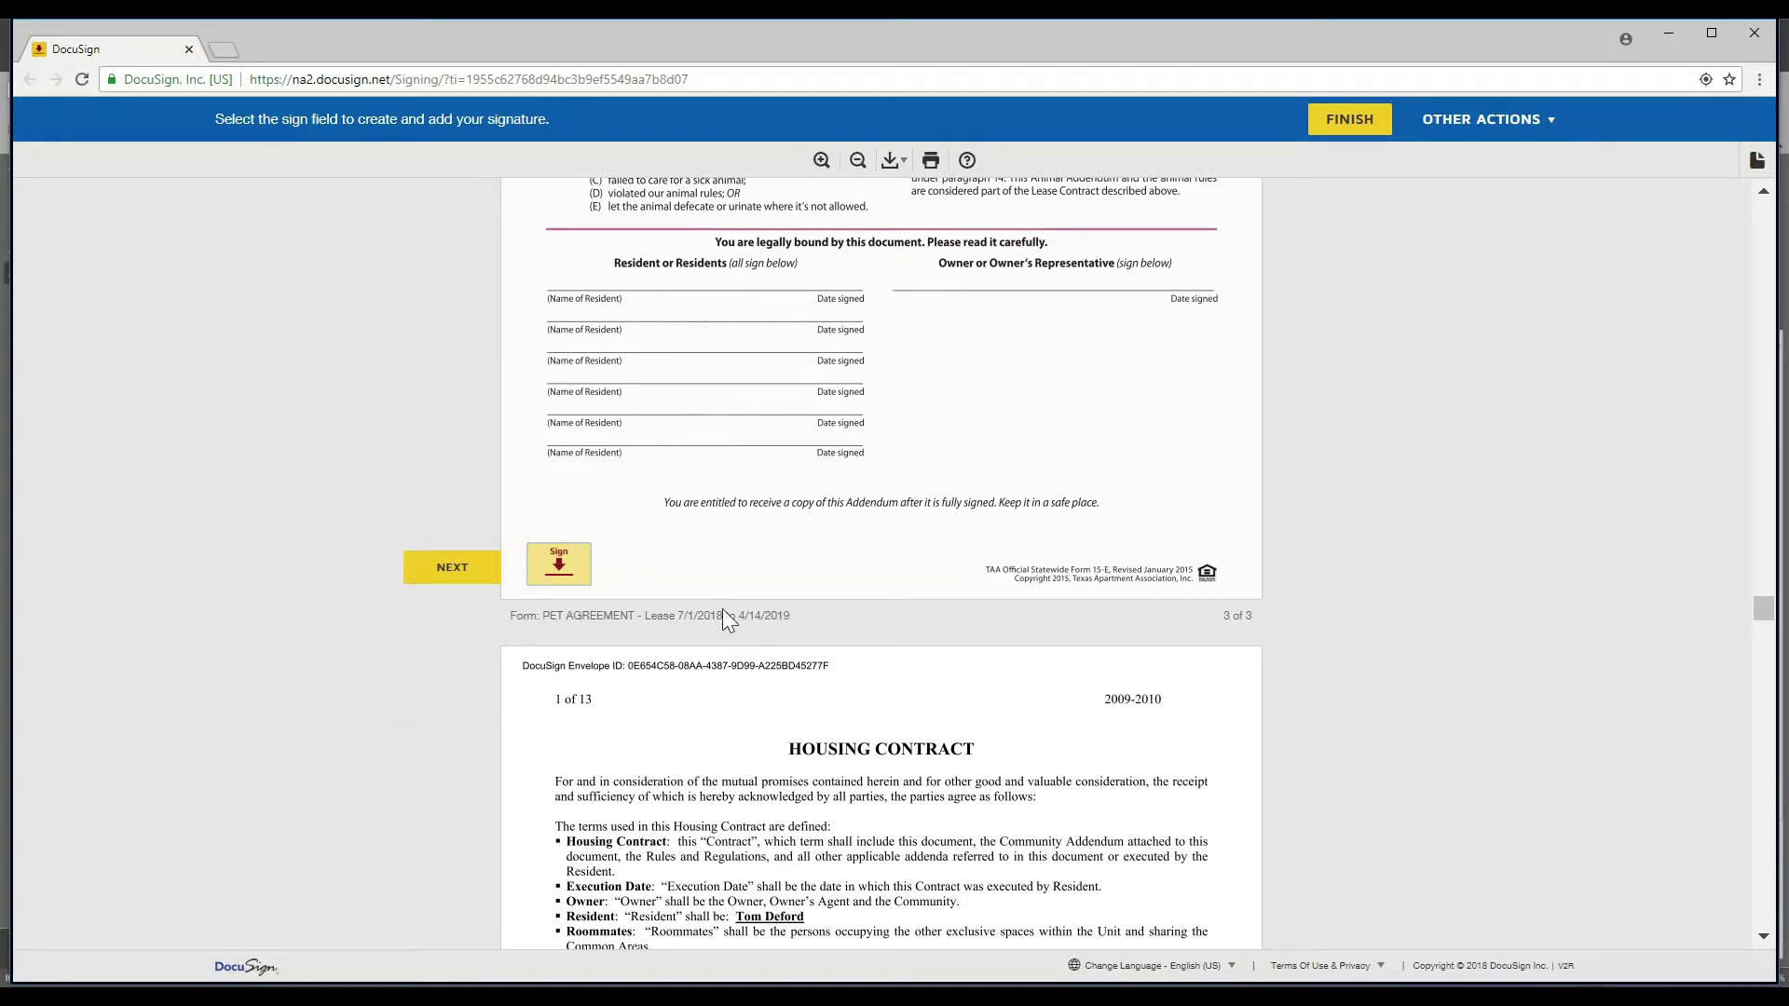
- Initial the Floorplan Lease on pages 3 through 12
{"action": "scroll", "coordinate": [723, 615], "scroll_direction": "down", "scroll_amount": 10}
{"action": "scroll", "coordinate": [643, 650], "scroll_direction": "down", "scroll_amount": 20}
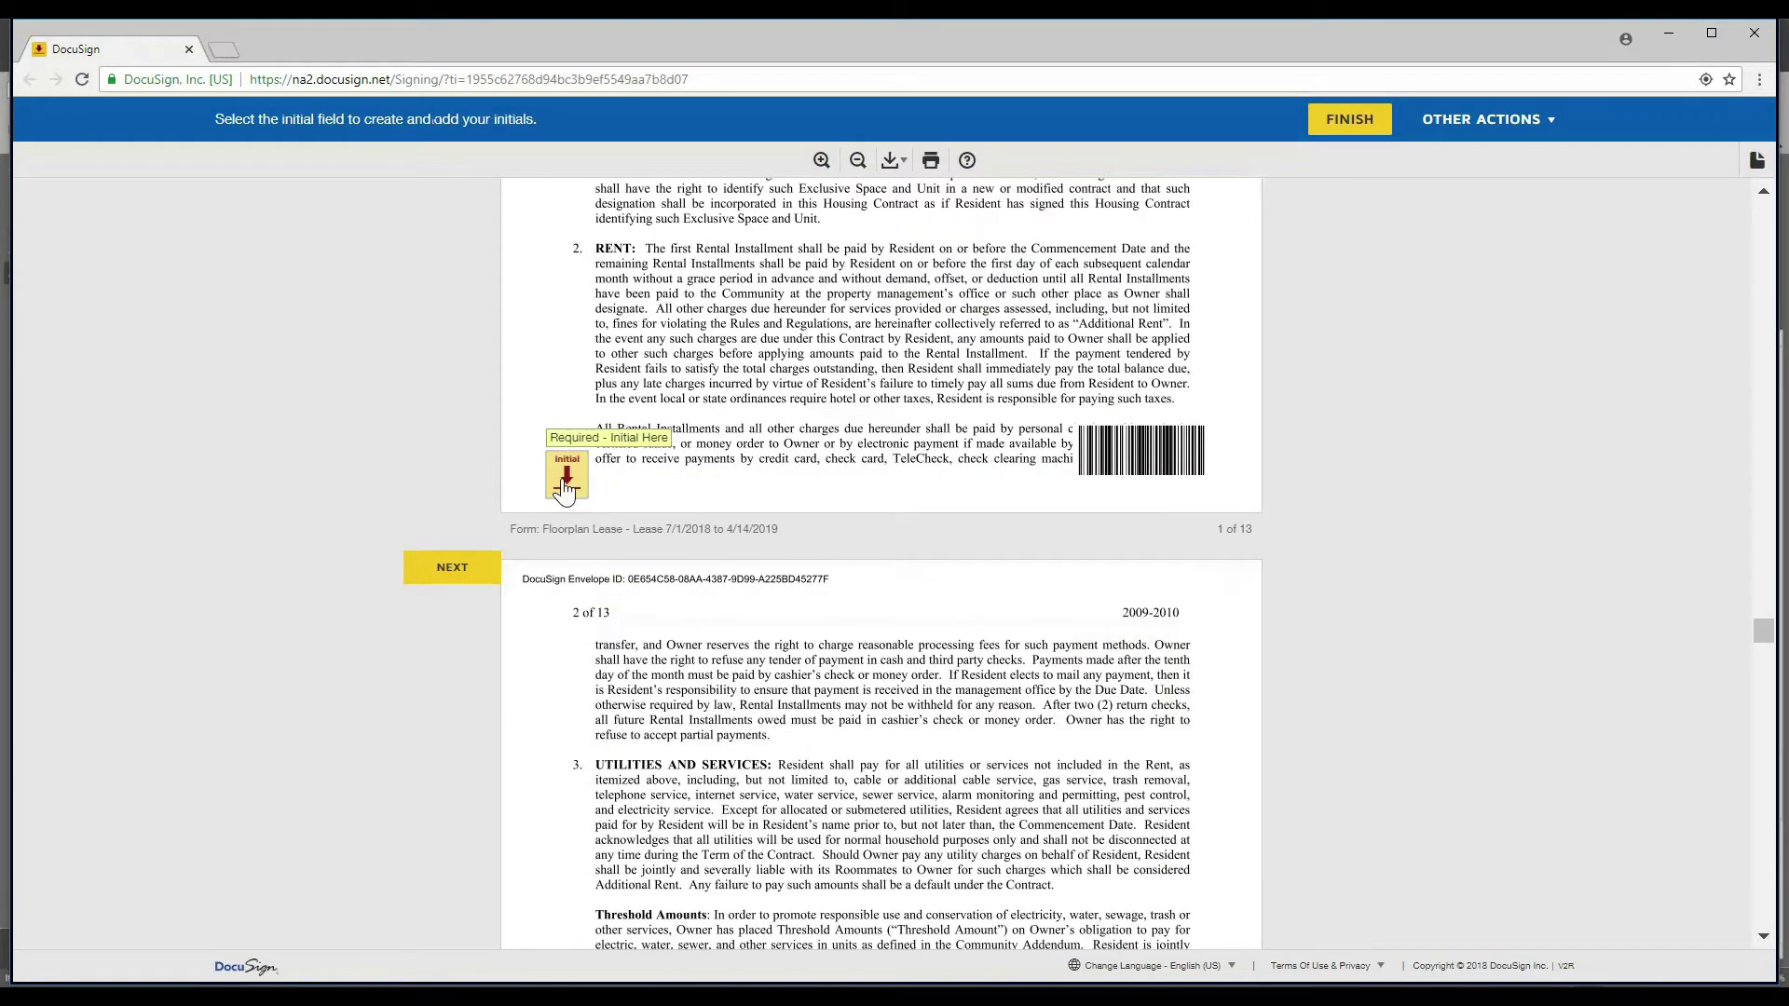
{"action": "left_click", "coordinate": [566, 560]}
{"action": "left_click", "coordinate": [567, 561]}
{"action": "left_click", "coordinate": [566, 561]}
{"action": "left_click", "coordinate": [566, 561]}
{"action": "left_click", "coordinate": [567, 564]}
{"action": "left_click", "coordinate": [566, 564]}
{"action": "left_click", "coordinate": [567, 564]}
{"action": "left_click", "coordinate": [567, 563]}
{"action": "left_click", "coordinate": [567, 564]}
{"action": "left_click", "coordinate": [567, 564]}
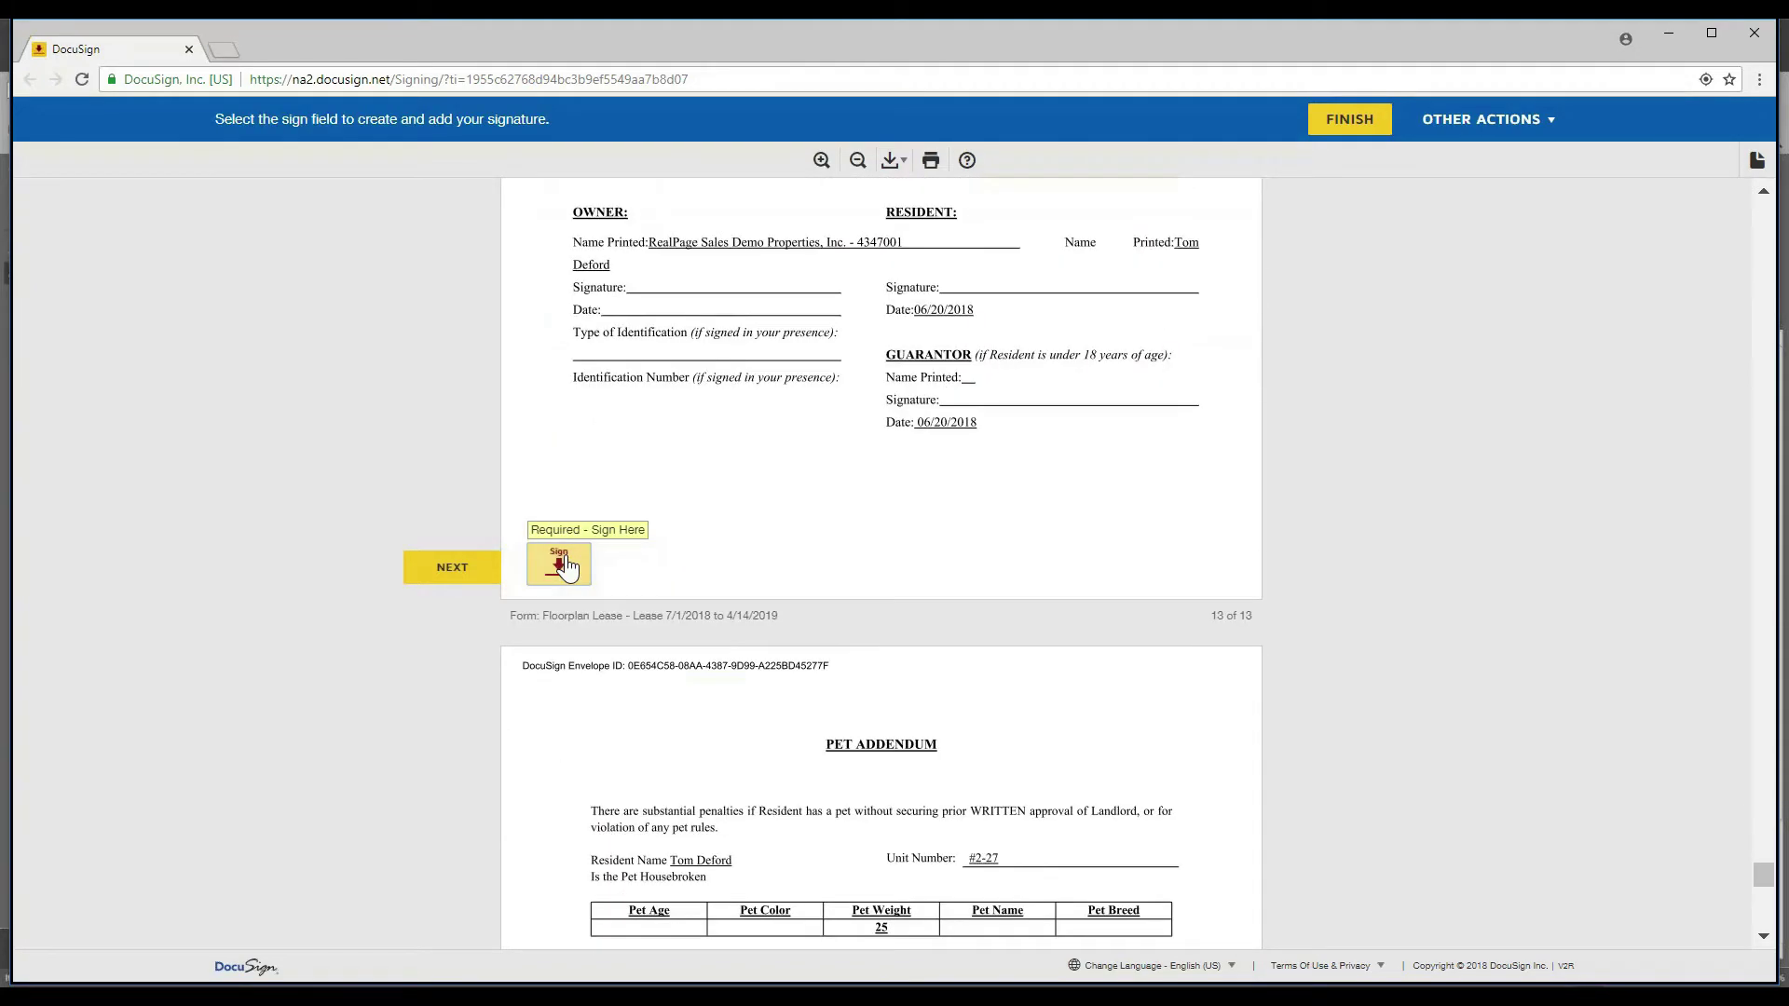
- Sign the Floorplan Lease on its final page
{"action": "left_click", "coordinate": [567, 564]}
{"action": "left_click", "coordinate": [622, 564]}
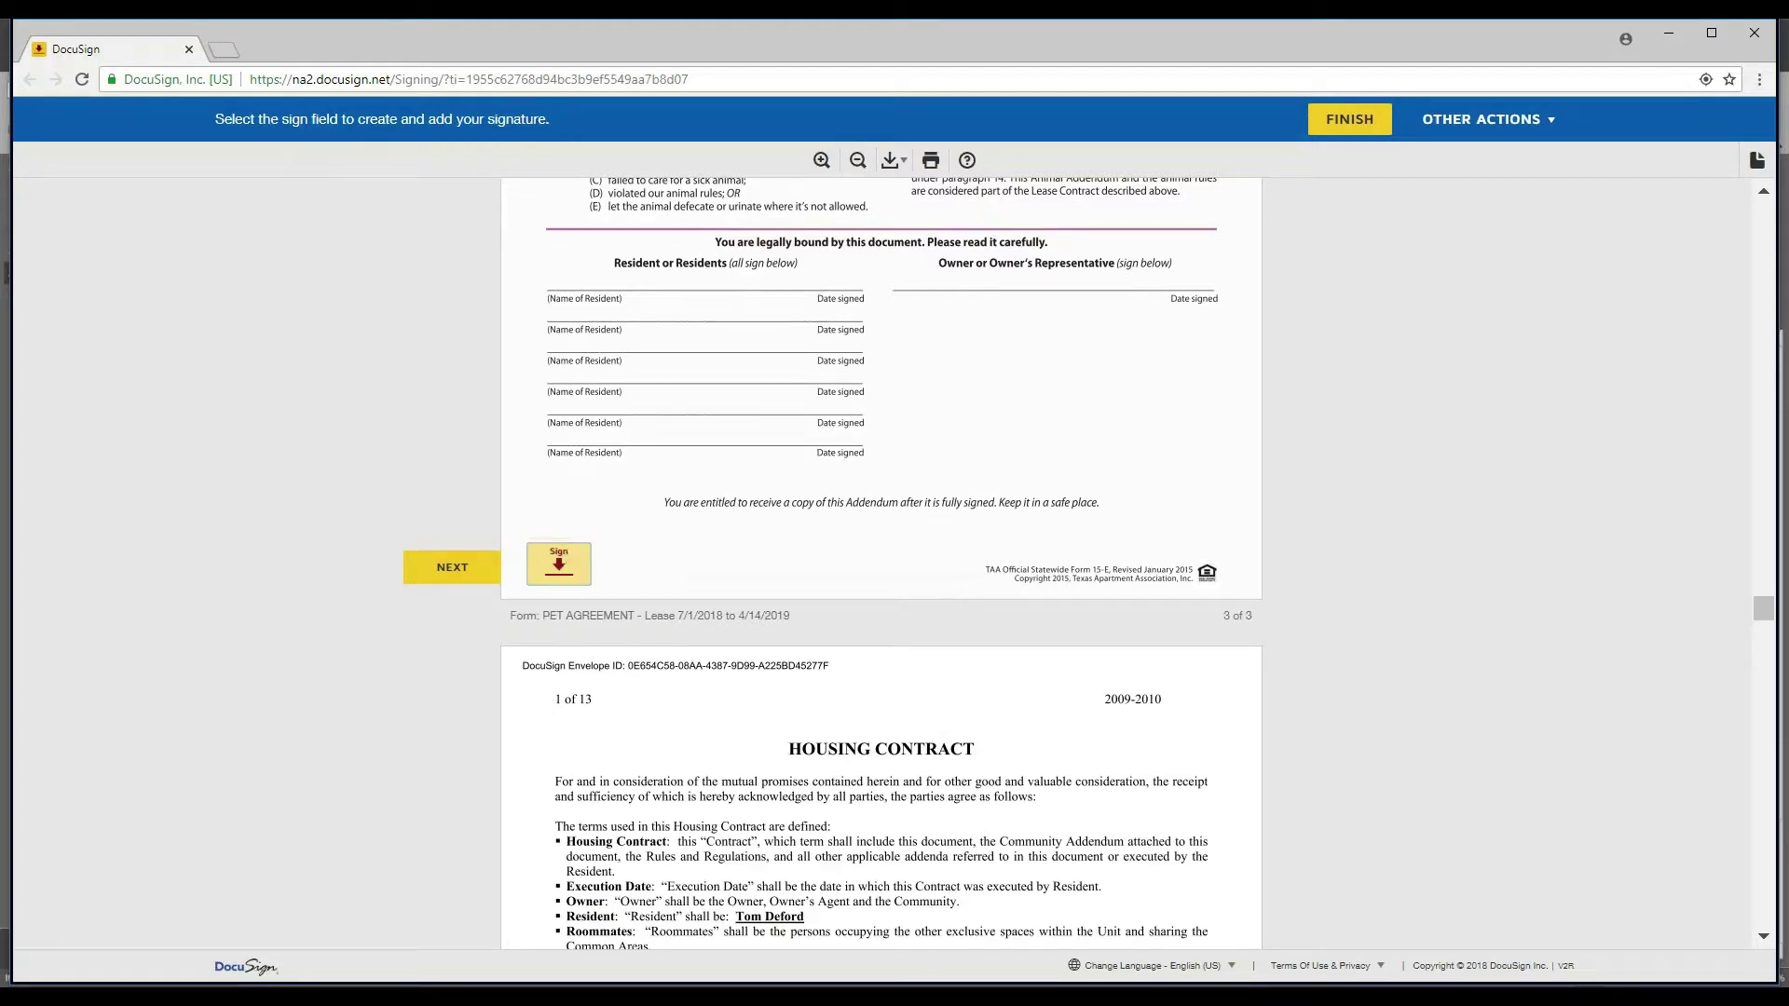
{"action": "scroll", "coordinate": [617, 690], "scroll_direction": "down", "scroll_amount": 3}
{"action": "scroll", "coordinate": [617, 690], "scroll_direction": "down", "scroll_amount": 10}
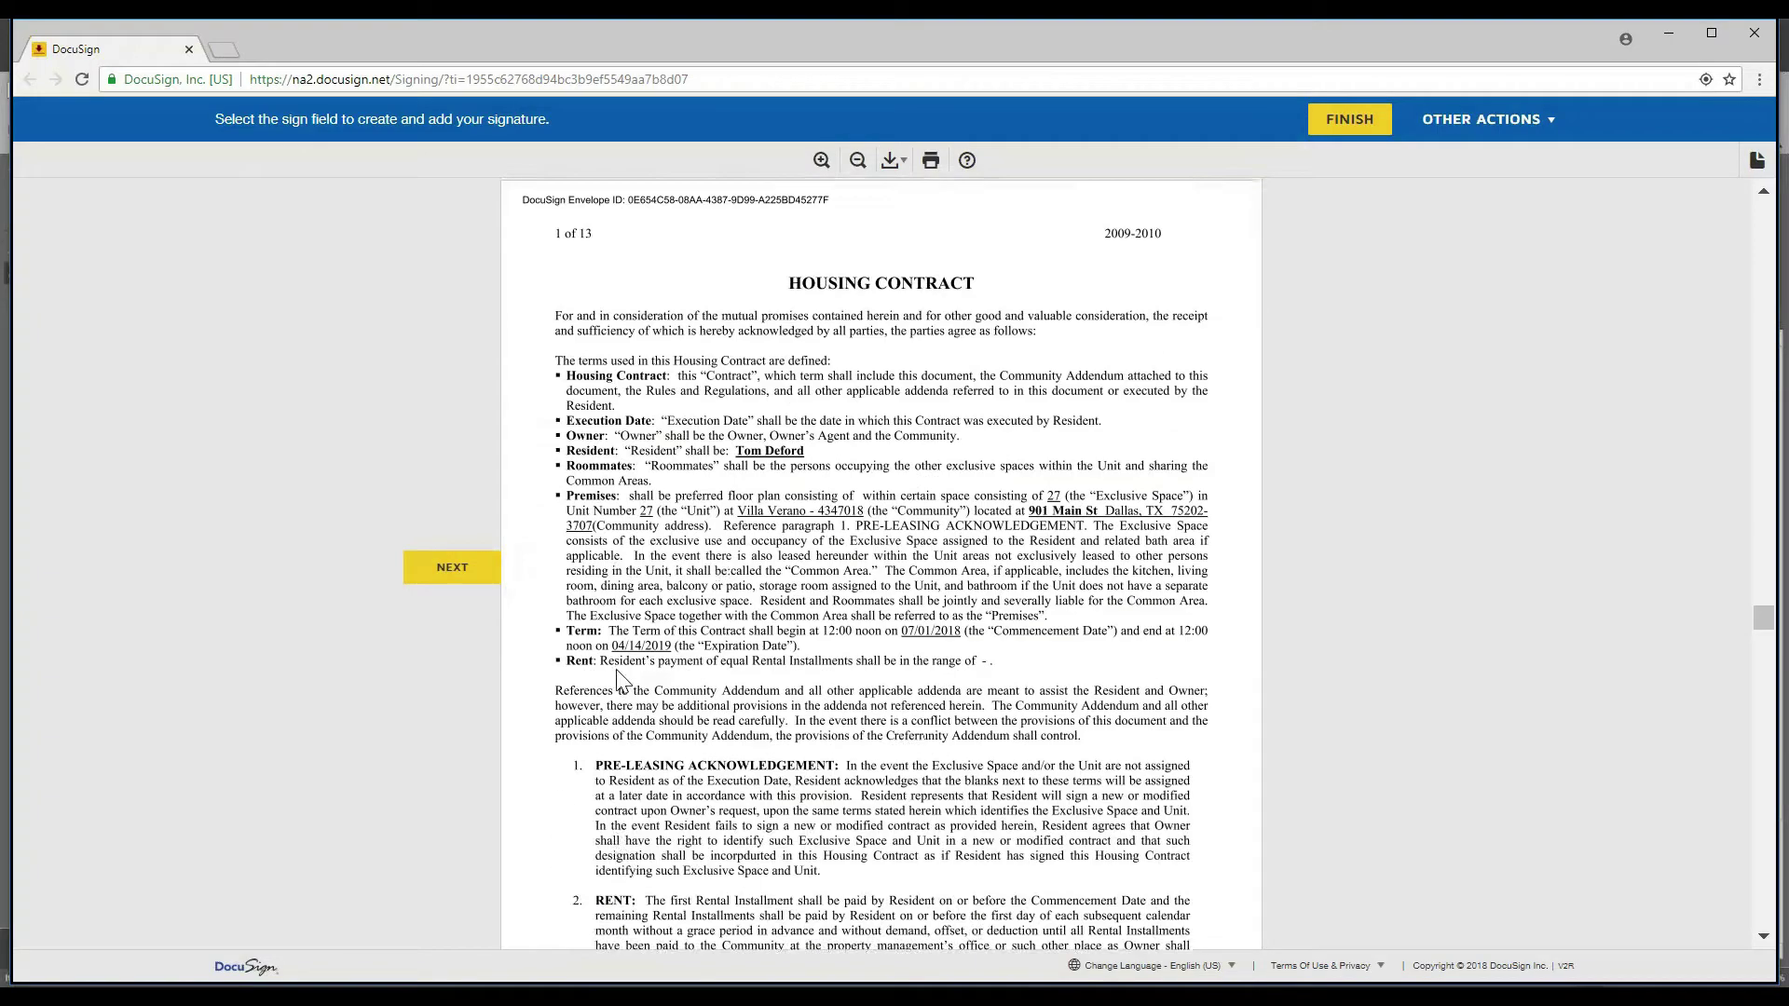
- Advance to the unsigned 'Required - Sign Here' field on page 3 of the Pet Agreement
{"action": "scroll", "coordinate": [626, 620], "scroll_direction": "down", "scroll_amount": 1}
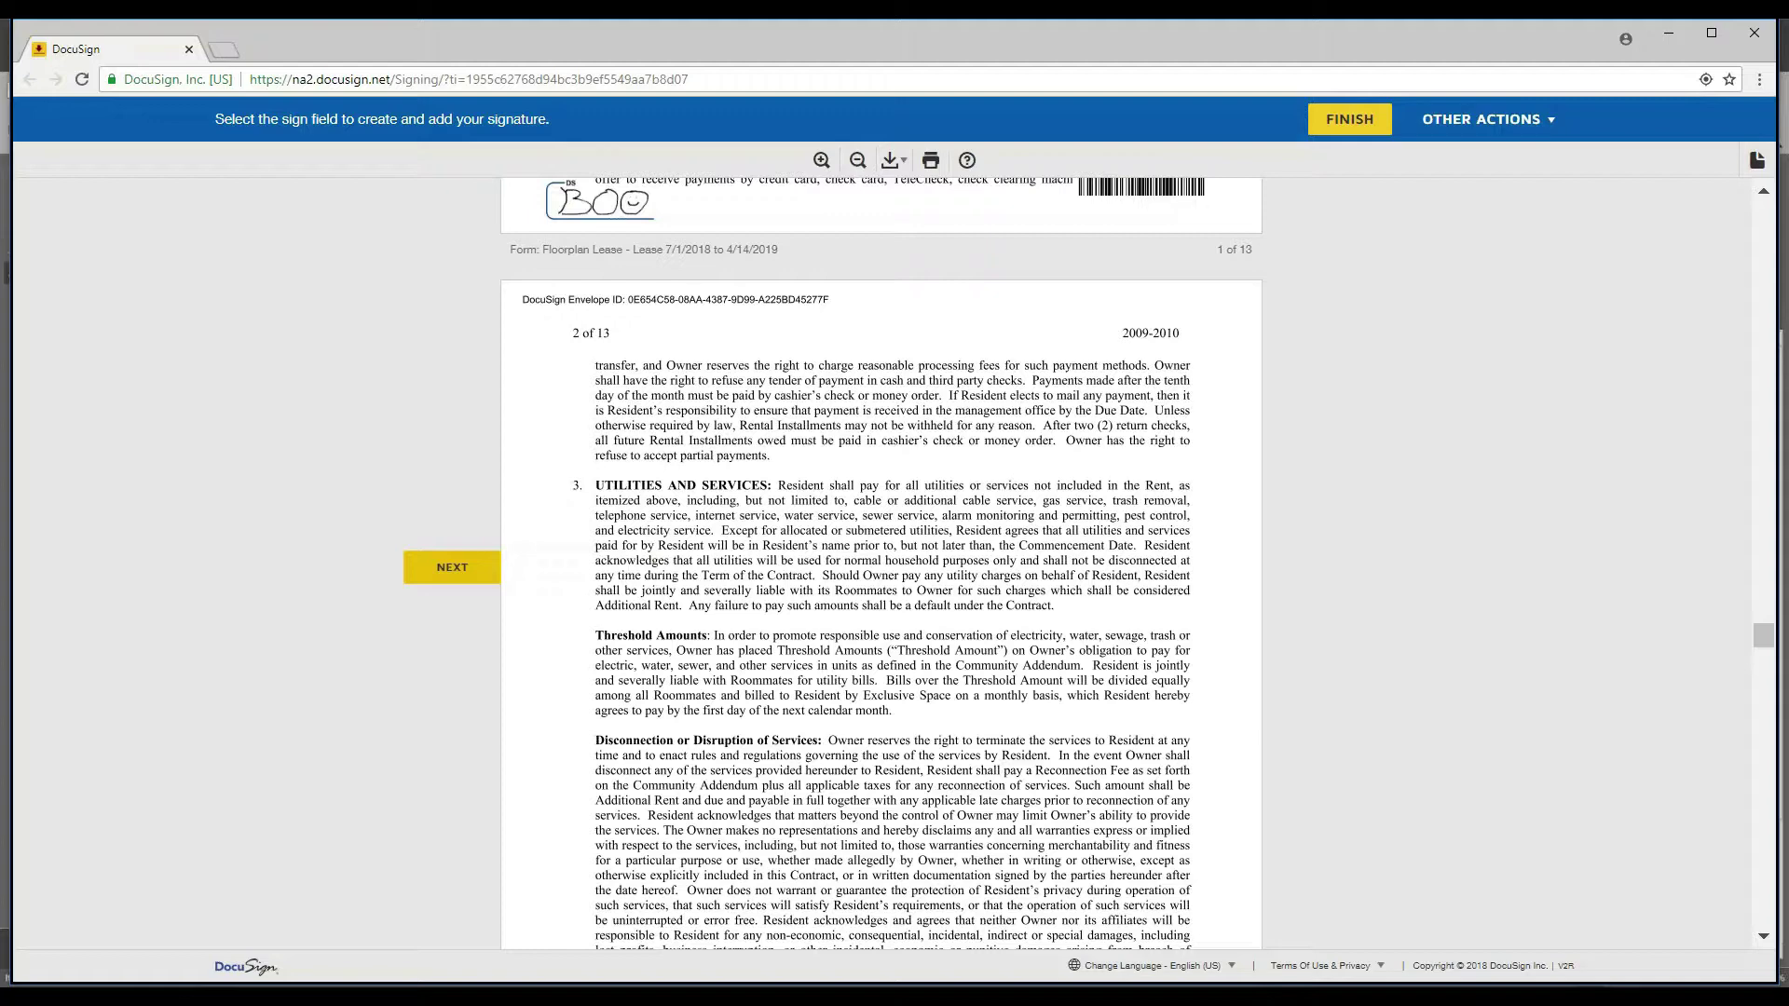
{"action": "left_click", "coordinate": [463, 578]}
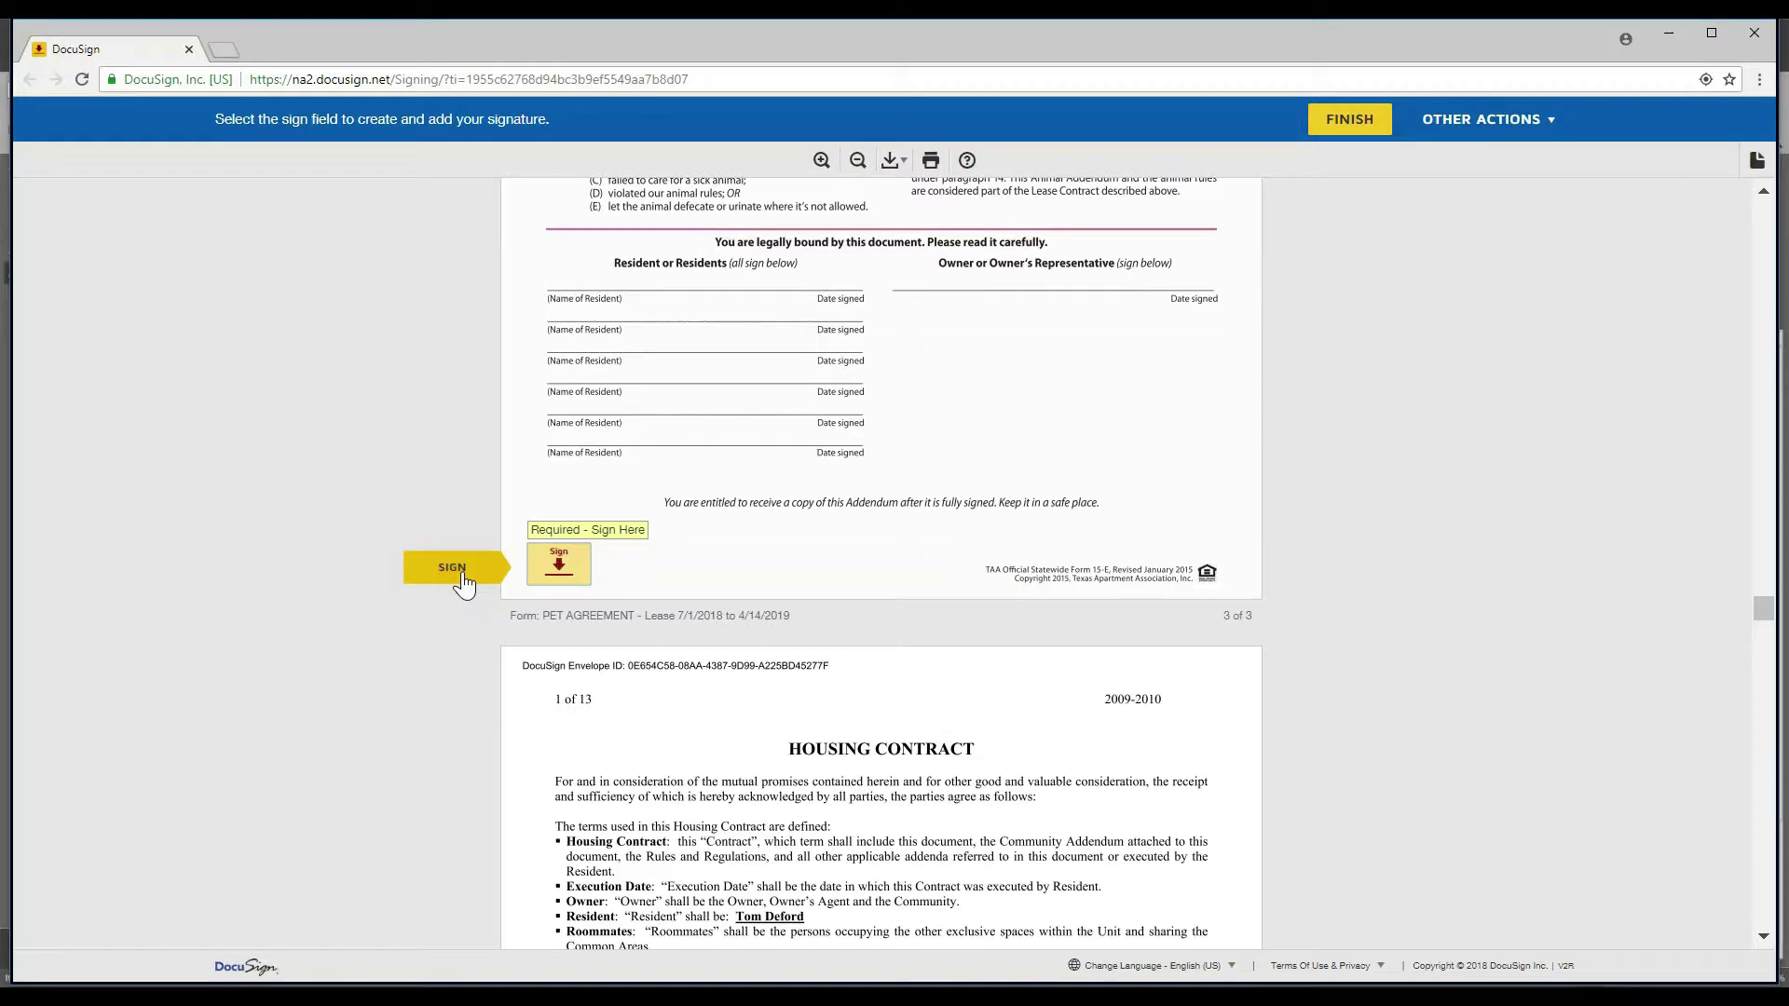
{"action": "scroll", "coordinate": [731, 512], "scroll_direction": "down", "scroll_amount": 1}
{"action": "scroll", "coordinate": [737, 506], "scroll_direction": "up", "scroll_amount": 3}
{"action": "scroll", "coordinate": [734, 512], "scroll_direction": "up", "scroll_amount": 3}
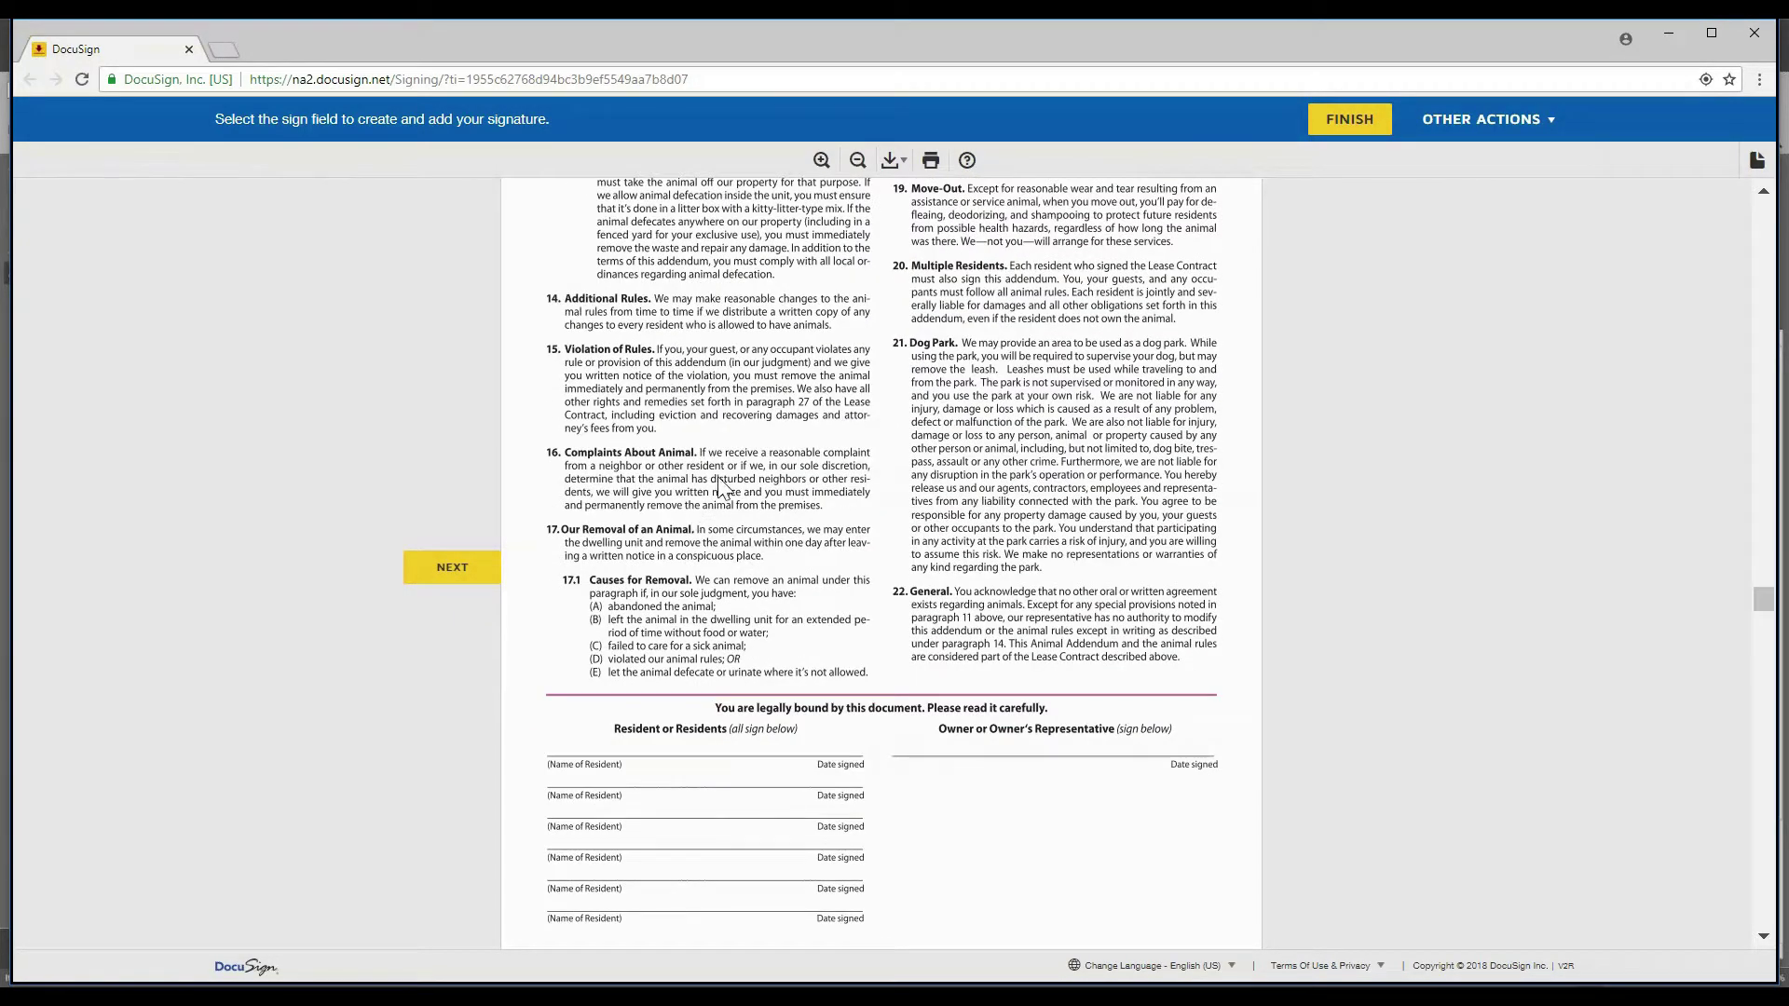
{"action": "scroll", "coordinate": [718, 480], "scroll_direction": "down", "scroll_amount": 4}
{"action": "left_click", "coordinate": [1348, 121]}
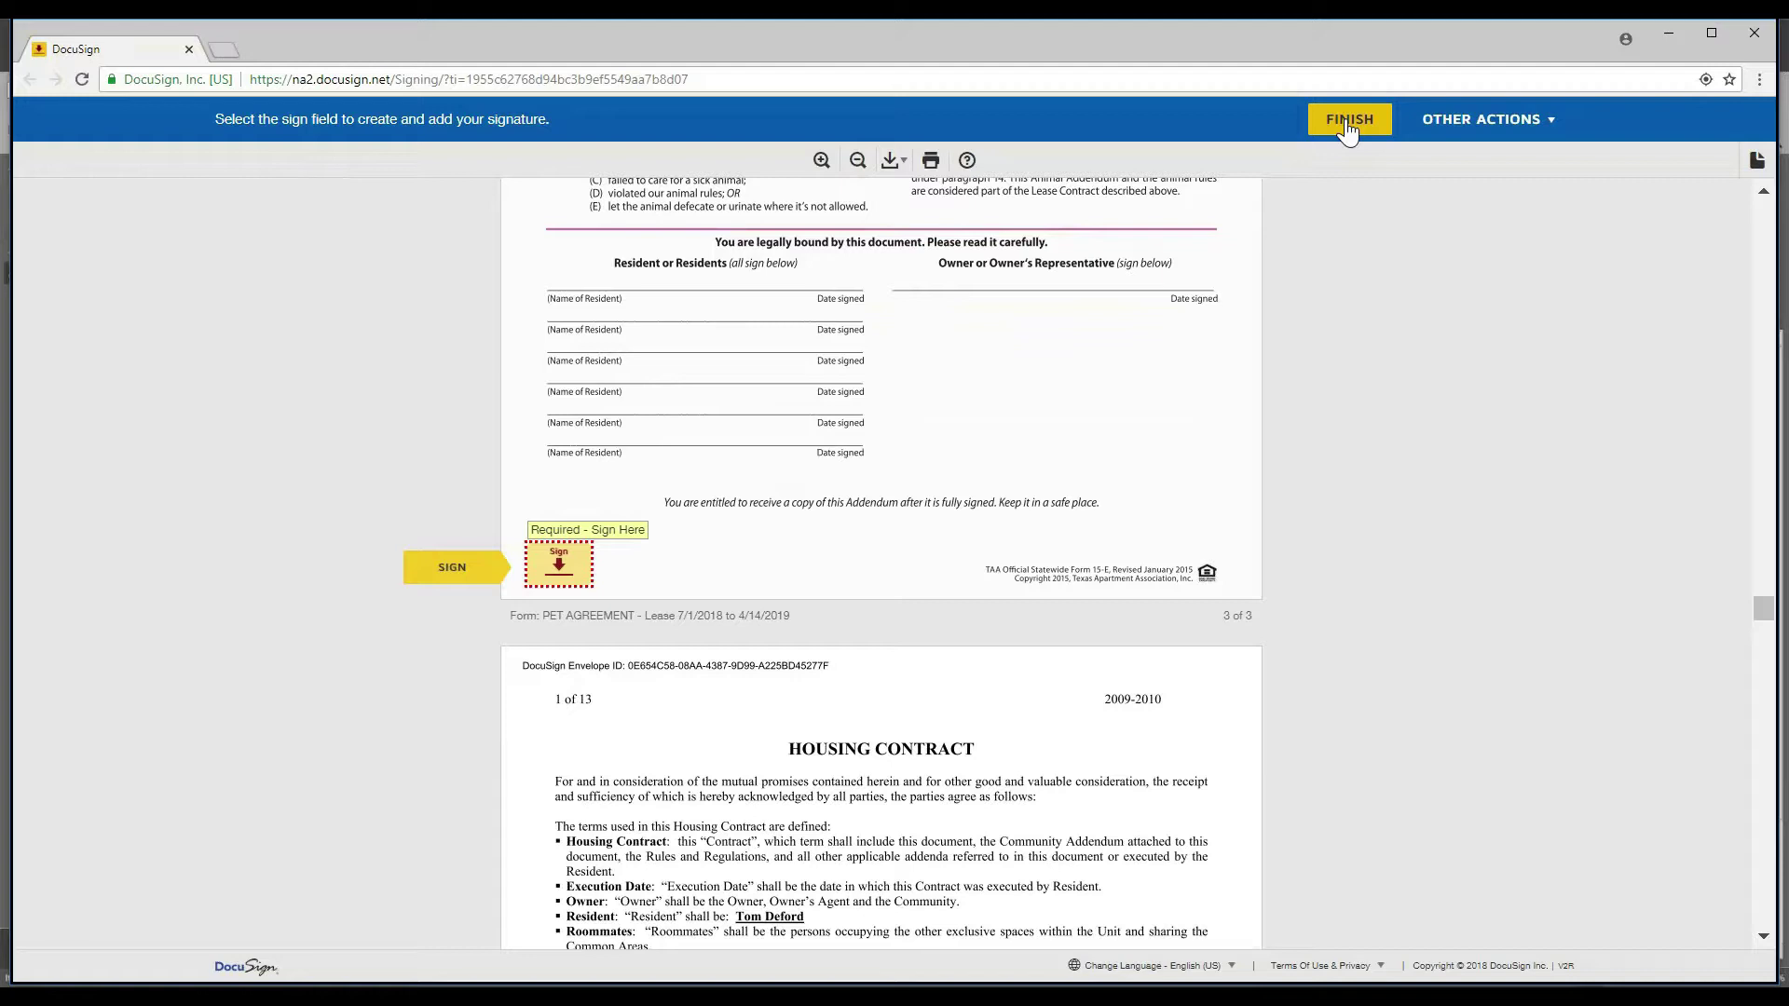
- Sign the Pet Agreement, finish, and confirm the 'You're Done Signing' dialog
{"action": "left_click", "coordinate": [551, 590]}
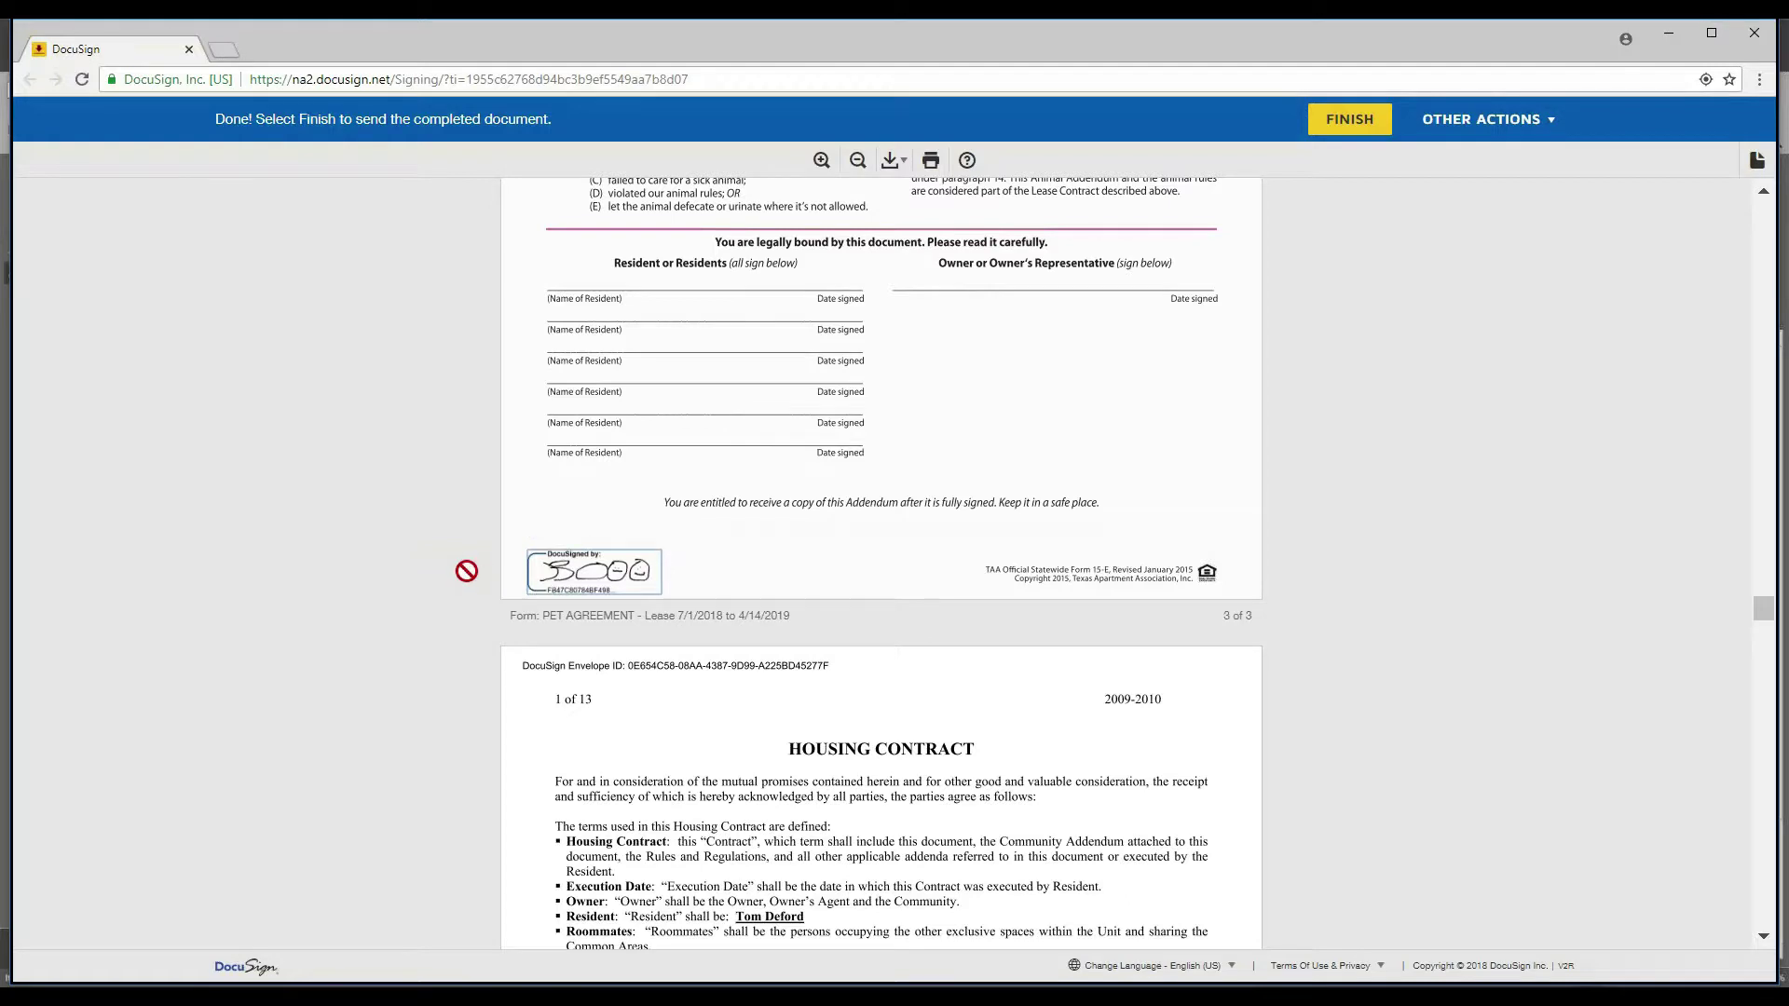
{"action": "left_click", "coordinate": [1369, 131]}
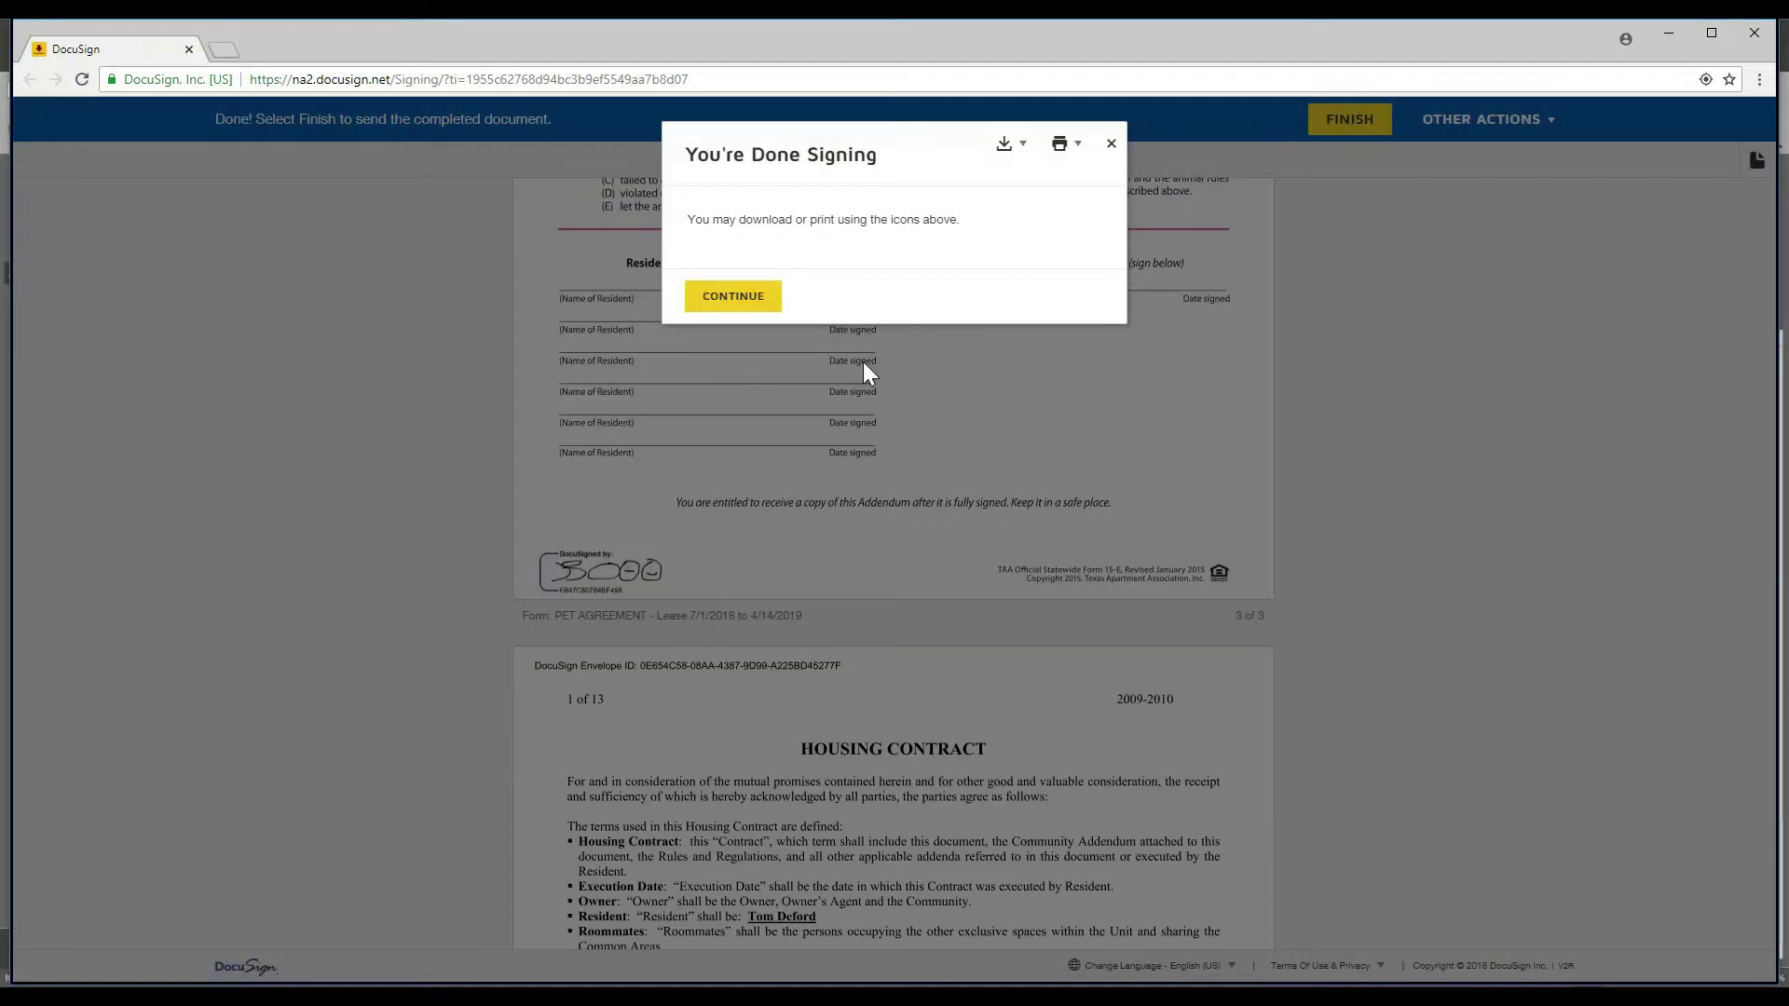
{"action": "left_click", "coordinate": [733, 297]}
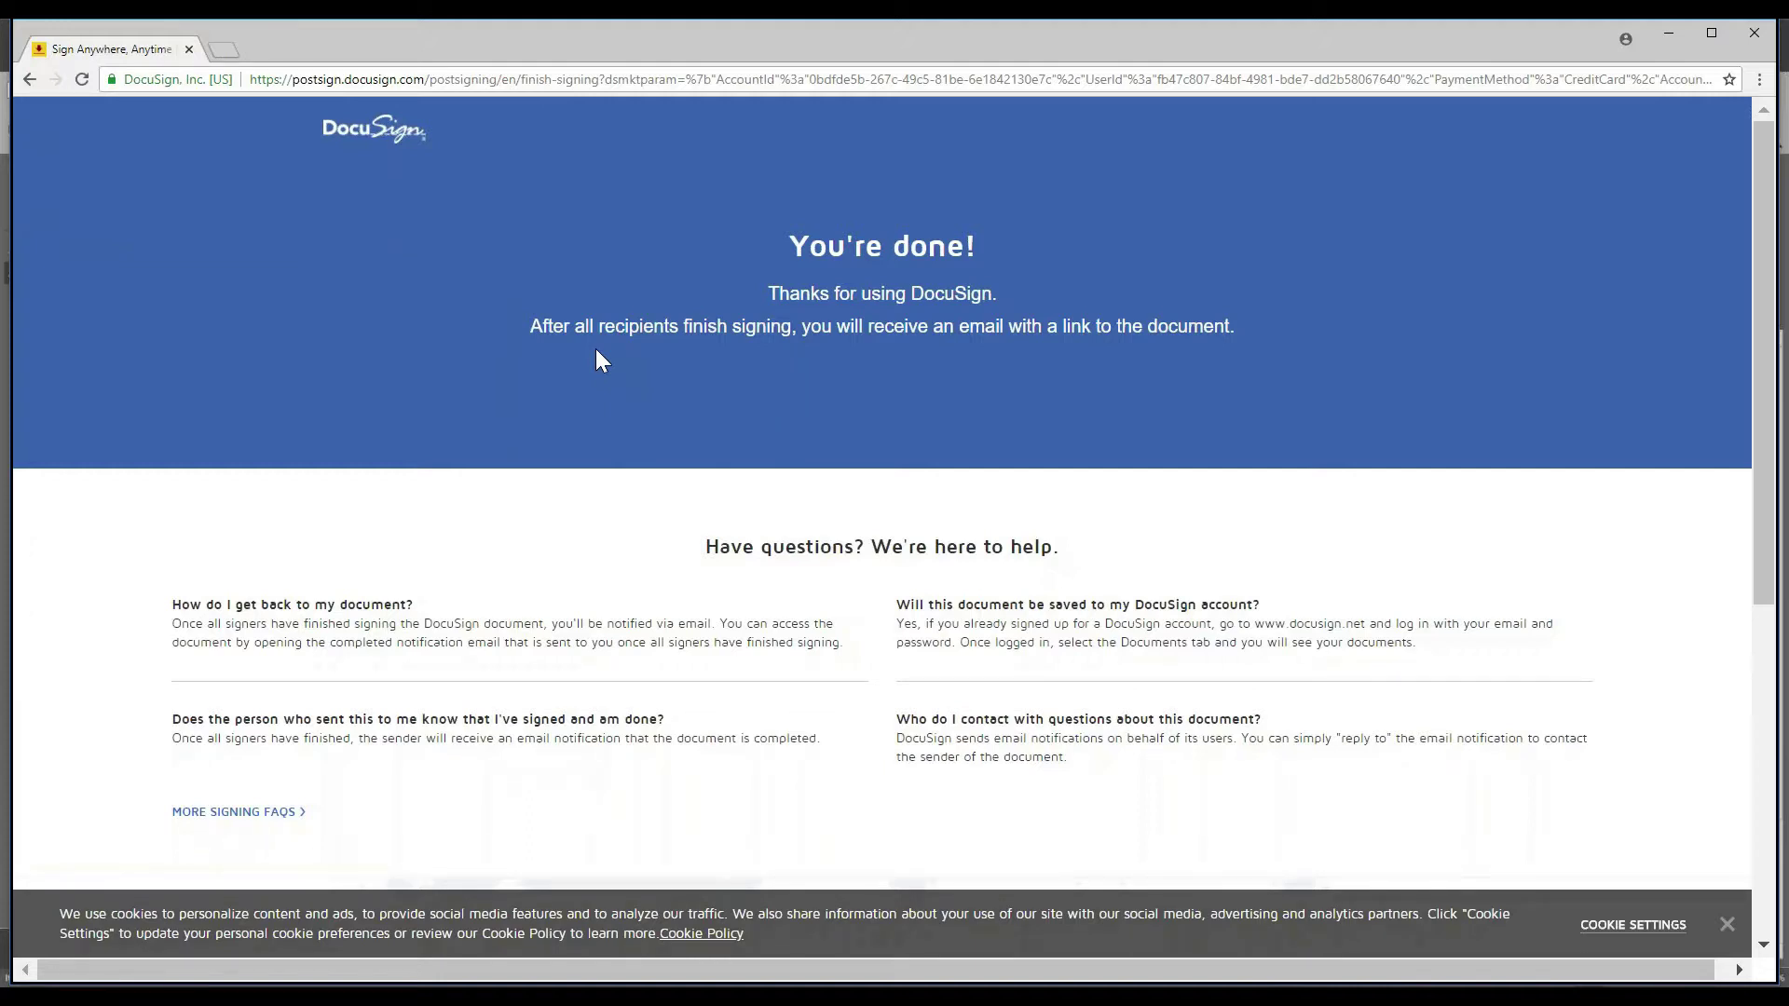
- Close the DocuSign confirmation and move Outlook off screen to reveal OneSite
{"action": "left_click", "coordinate": [193, 54]}
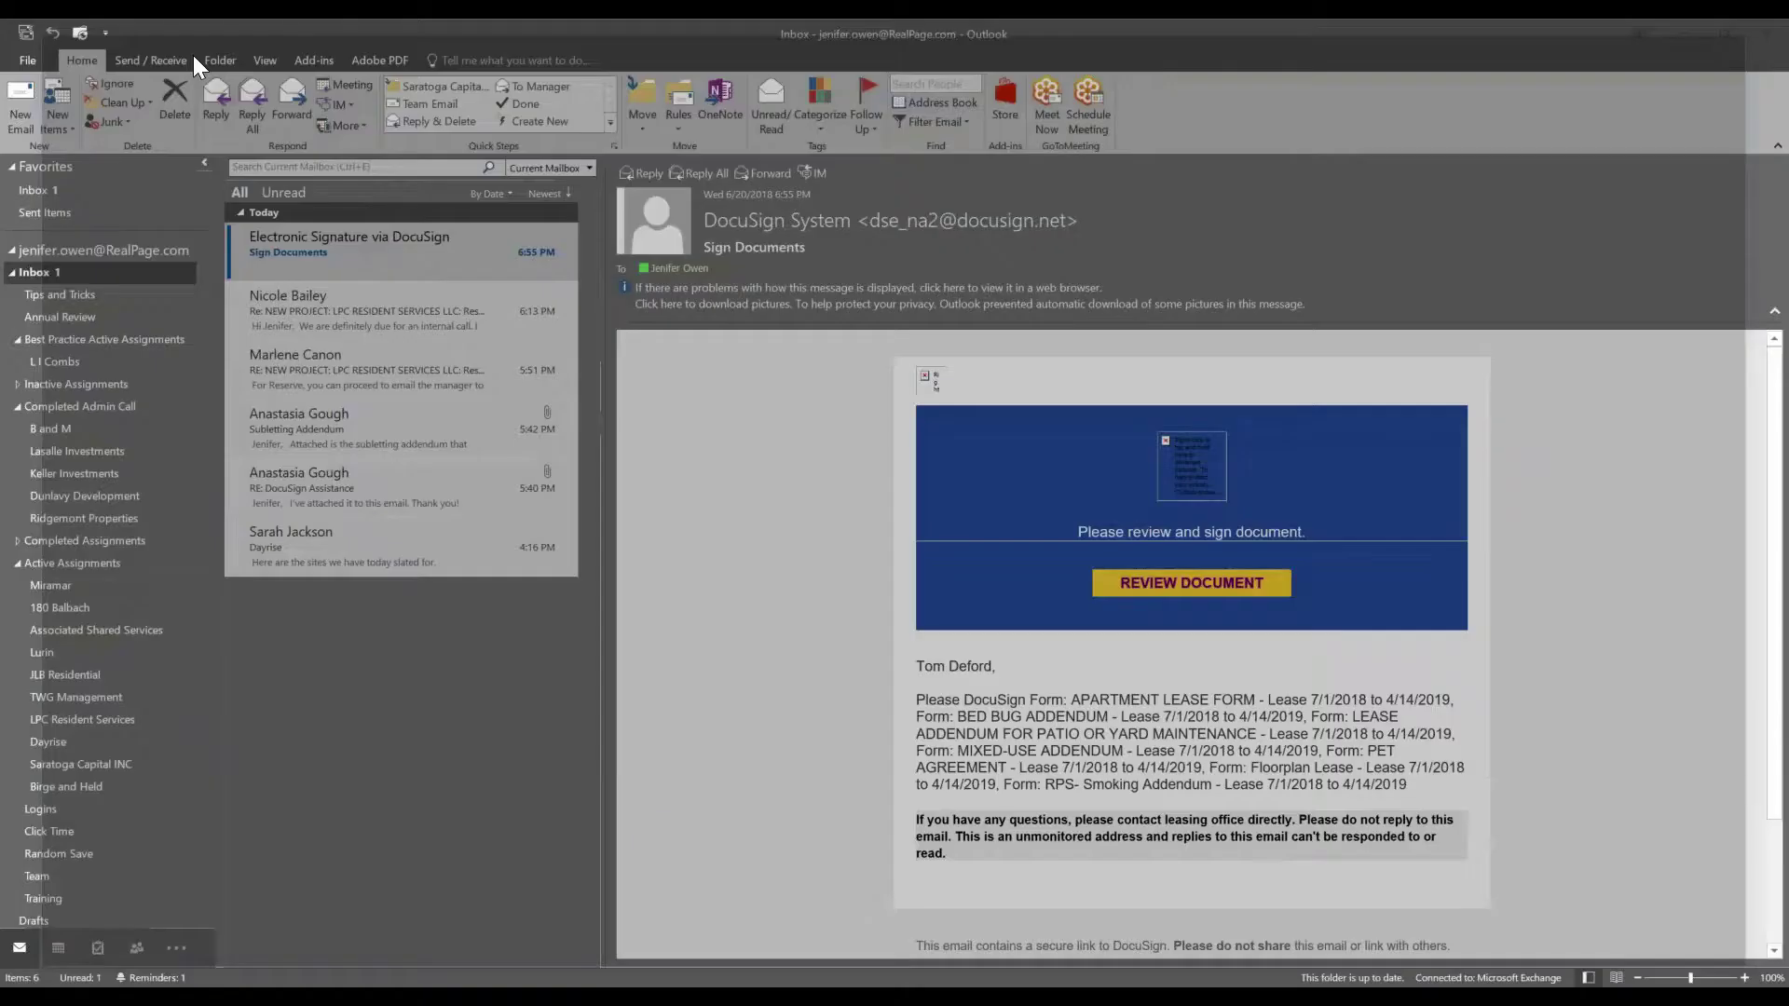
{"action": "left_click_drag", "start_coordinate": [1243, 38], "coordinate": [0, 243]}
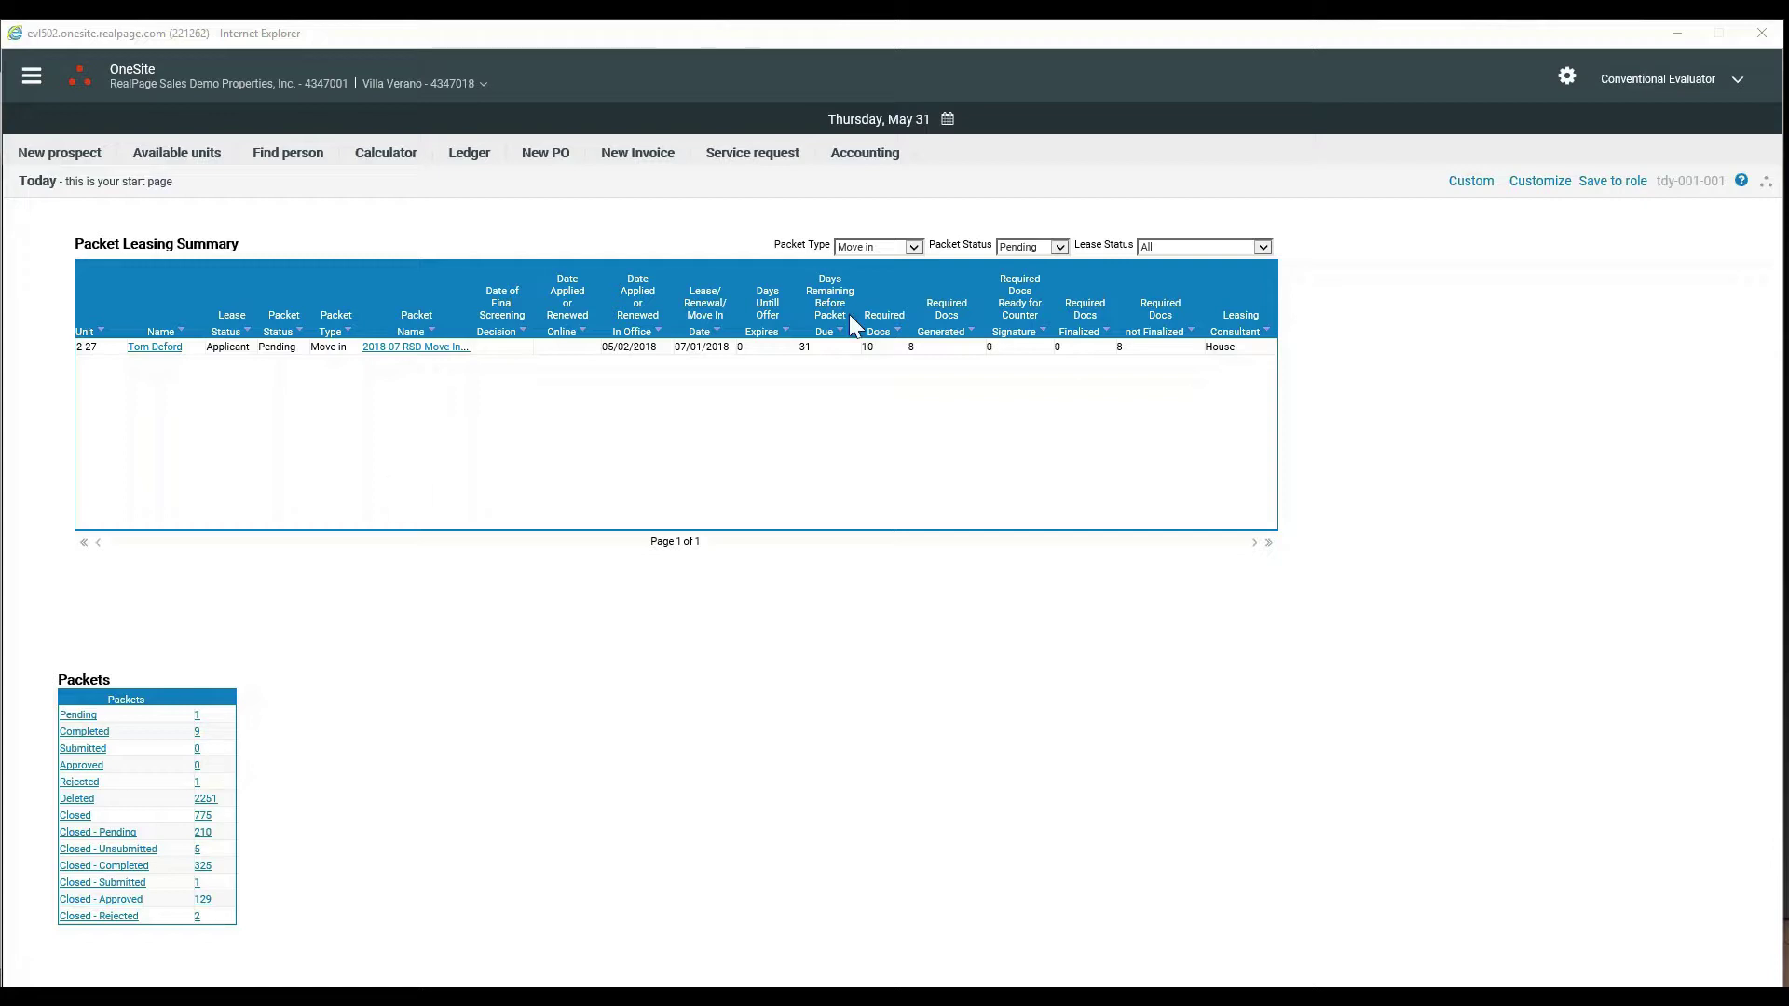
- Switch the Packet Type to another option and back to 'Move in' to reload the packet table
{"action": "left_click", "coordinate": [864, 248]}
{"action": "left_click", "coordinate": [857, 285]}
{"action": "left_click", "coordinate": [859, 248]}
{"action": "left_click", "coordinate": [858, 262]}
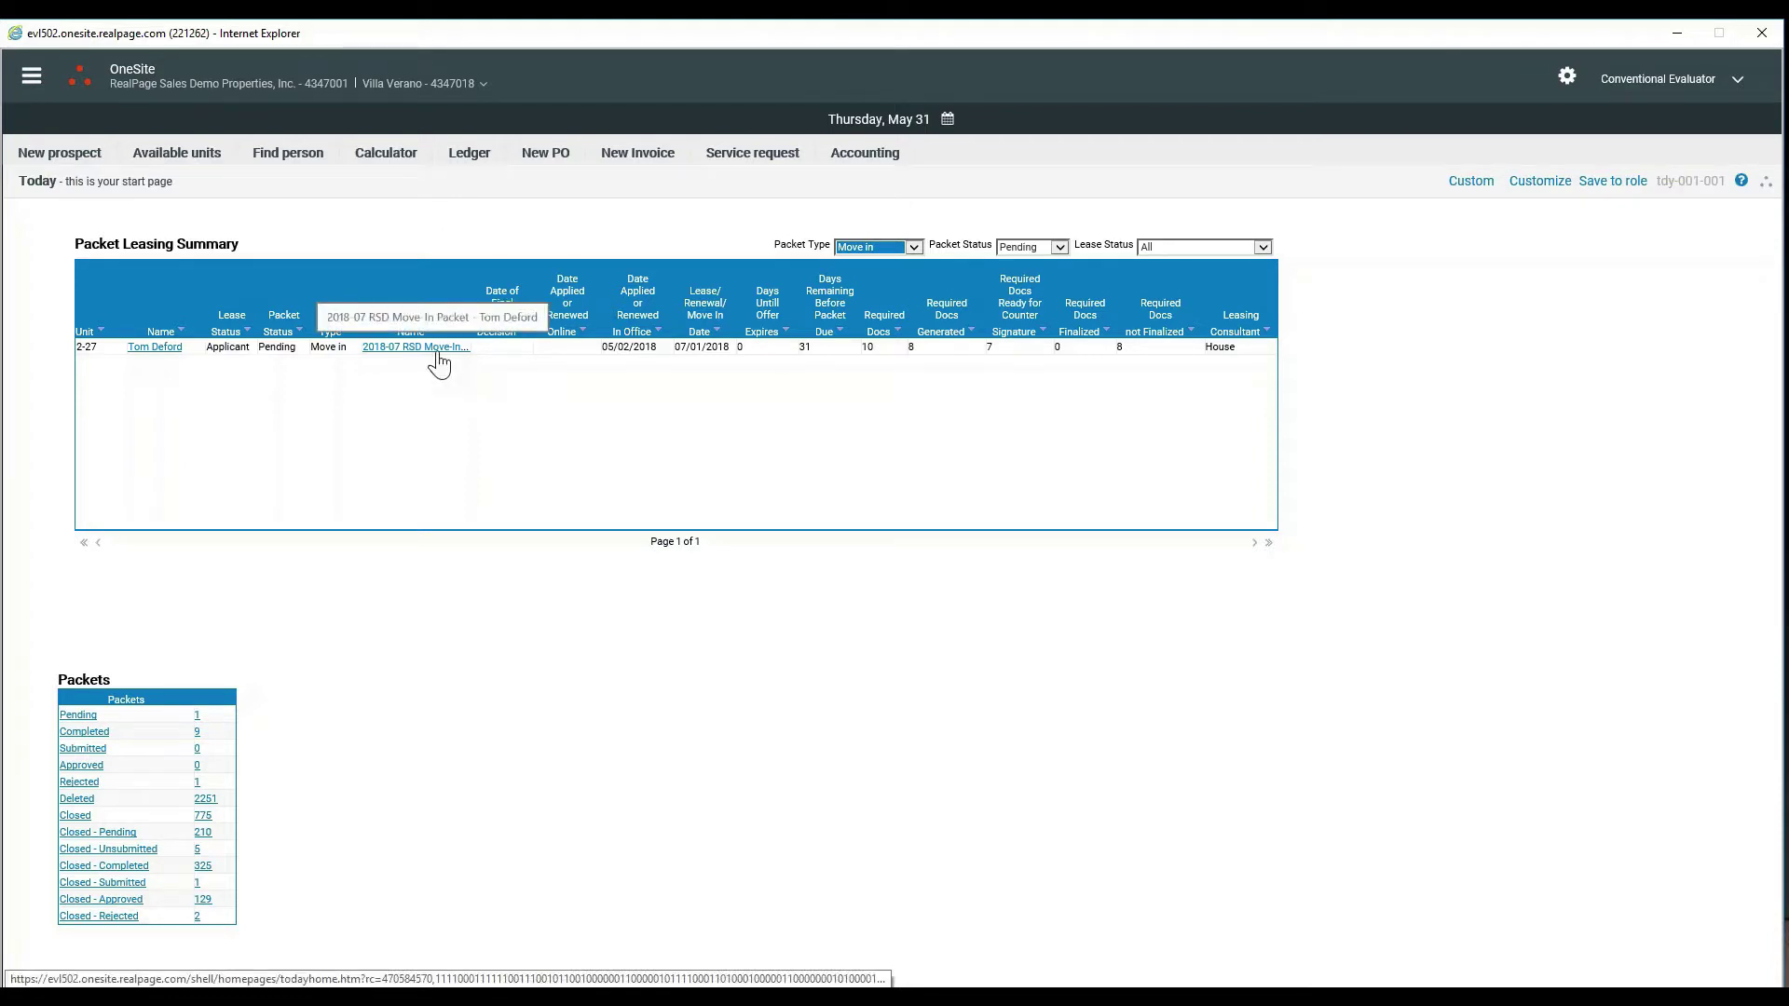
- Open unit 2-27's RSD Move-In Packet contents and reposition the dialog so all of it shows
{"action": "left_click", "coordinate": [416, 361]}
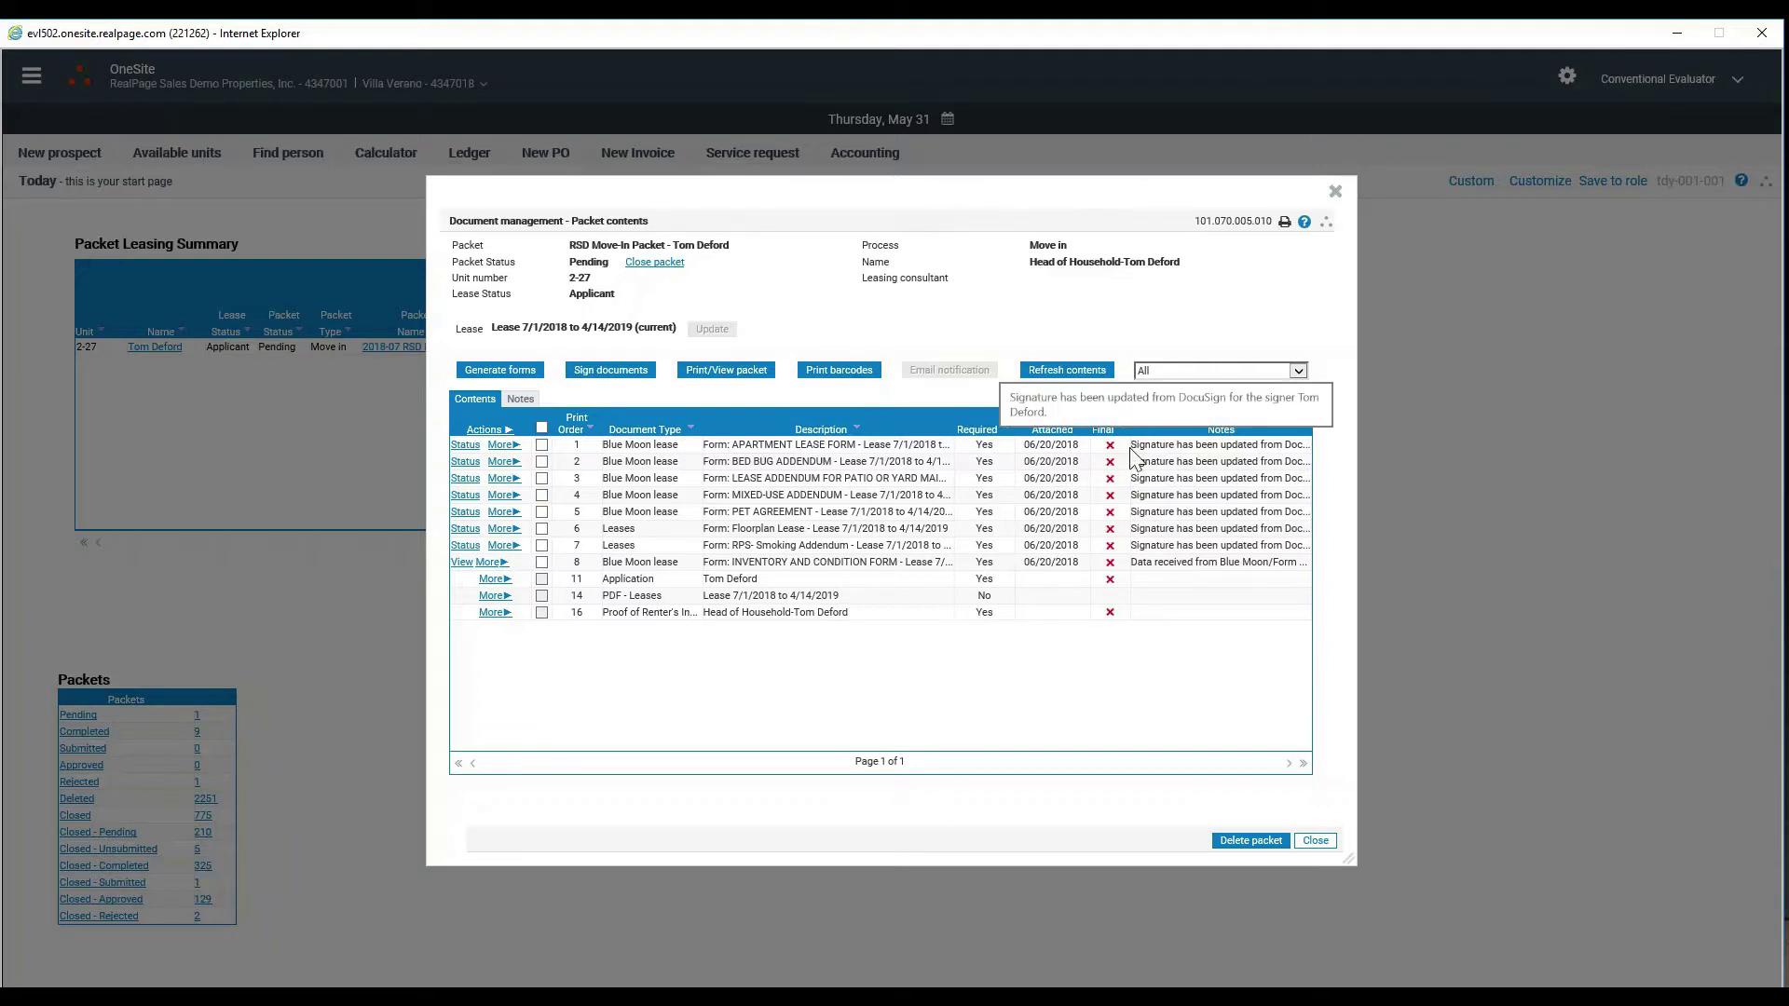
{"action": "left_click_drag", "start_coordinate": [757, 213], "coordinate": [992, 404]}
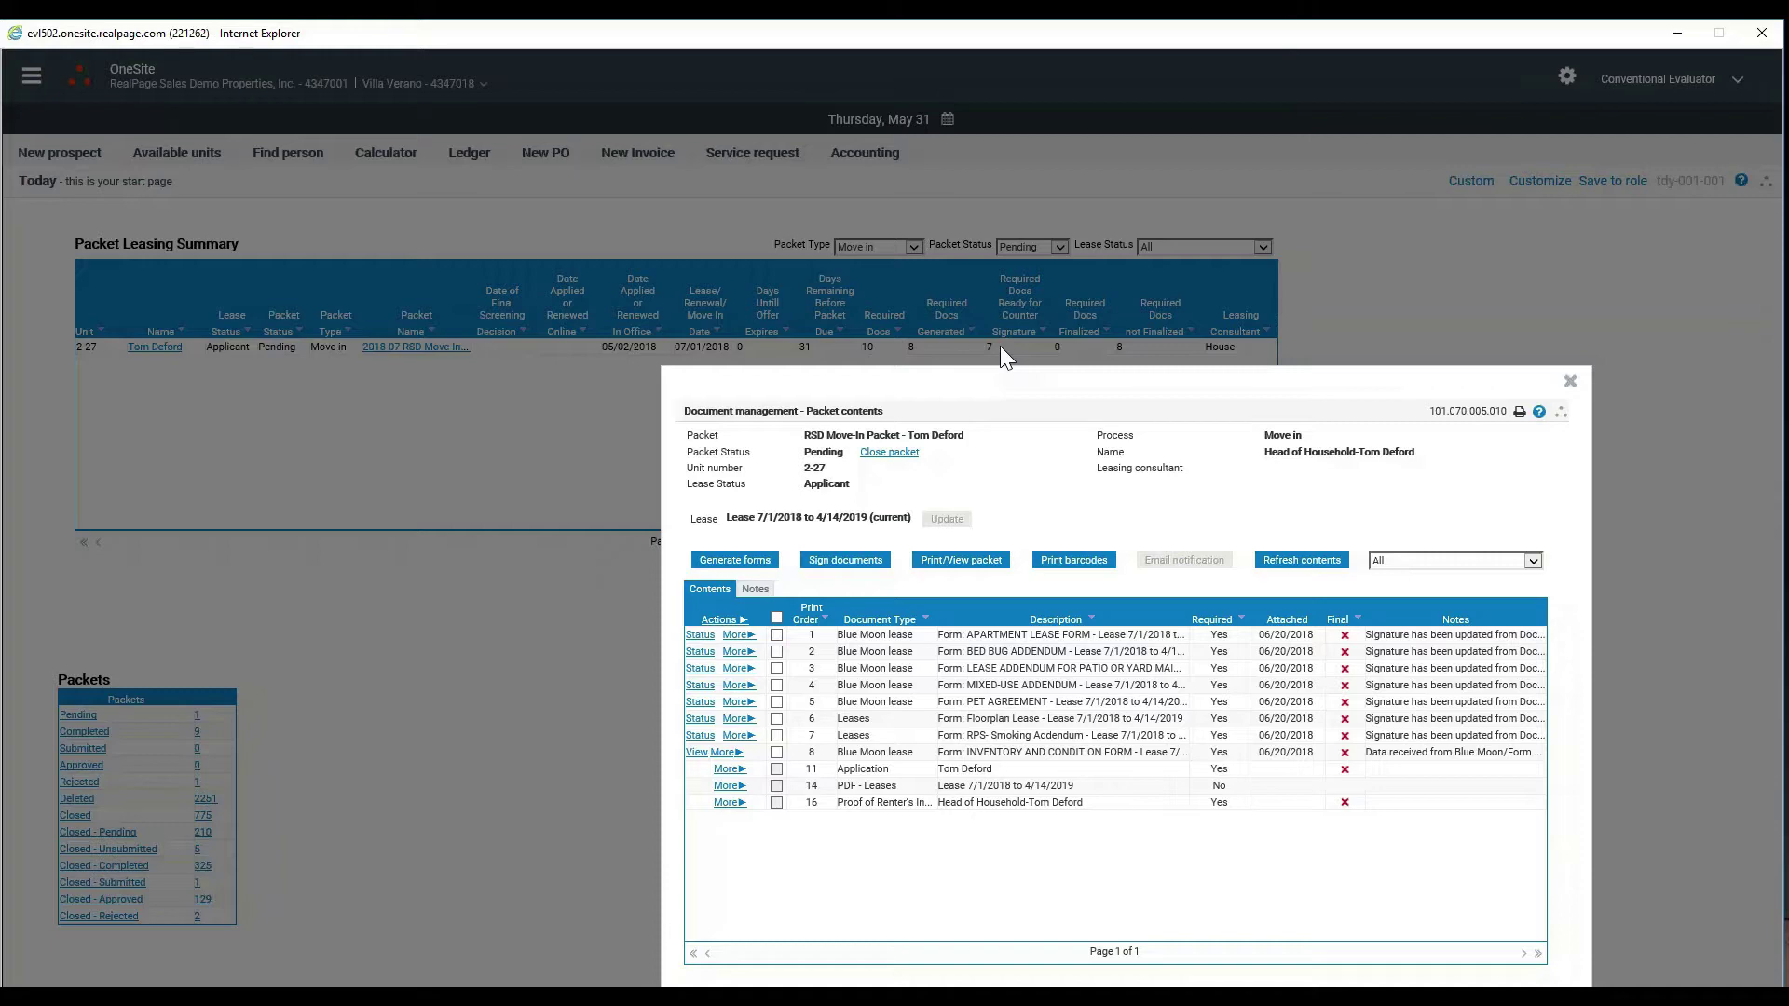
{"action": "left_click_drag", "start_coordinate": [982, 396], "coordinate": [612, 273]}
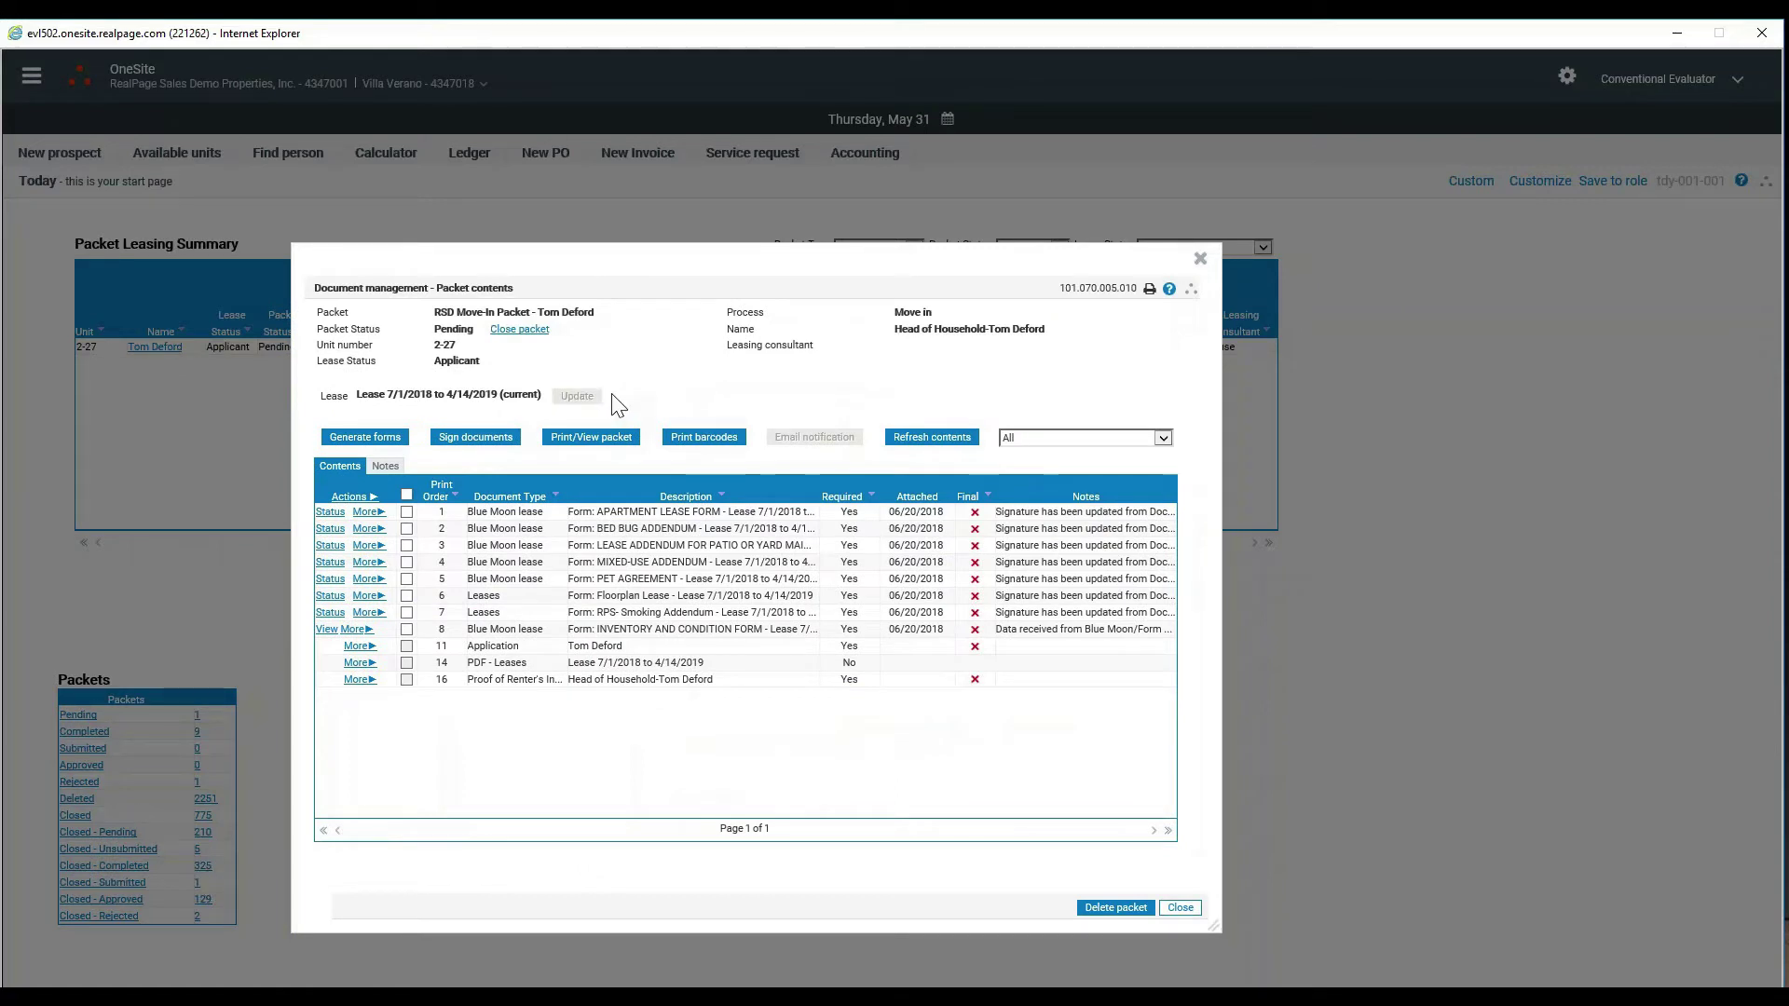
- Open the DocuSign Countersignatures list of signers for the move-in packet from Packet contents
{"action": "left_click", "coordinate": [469, 451]}
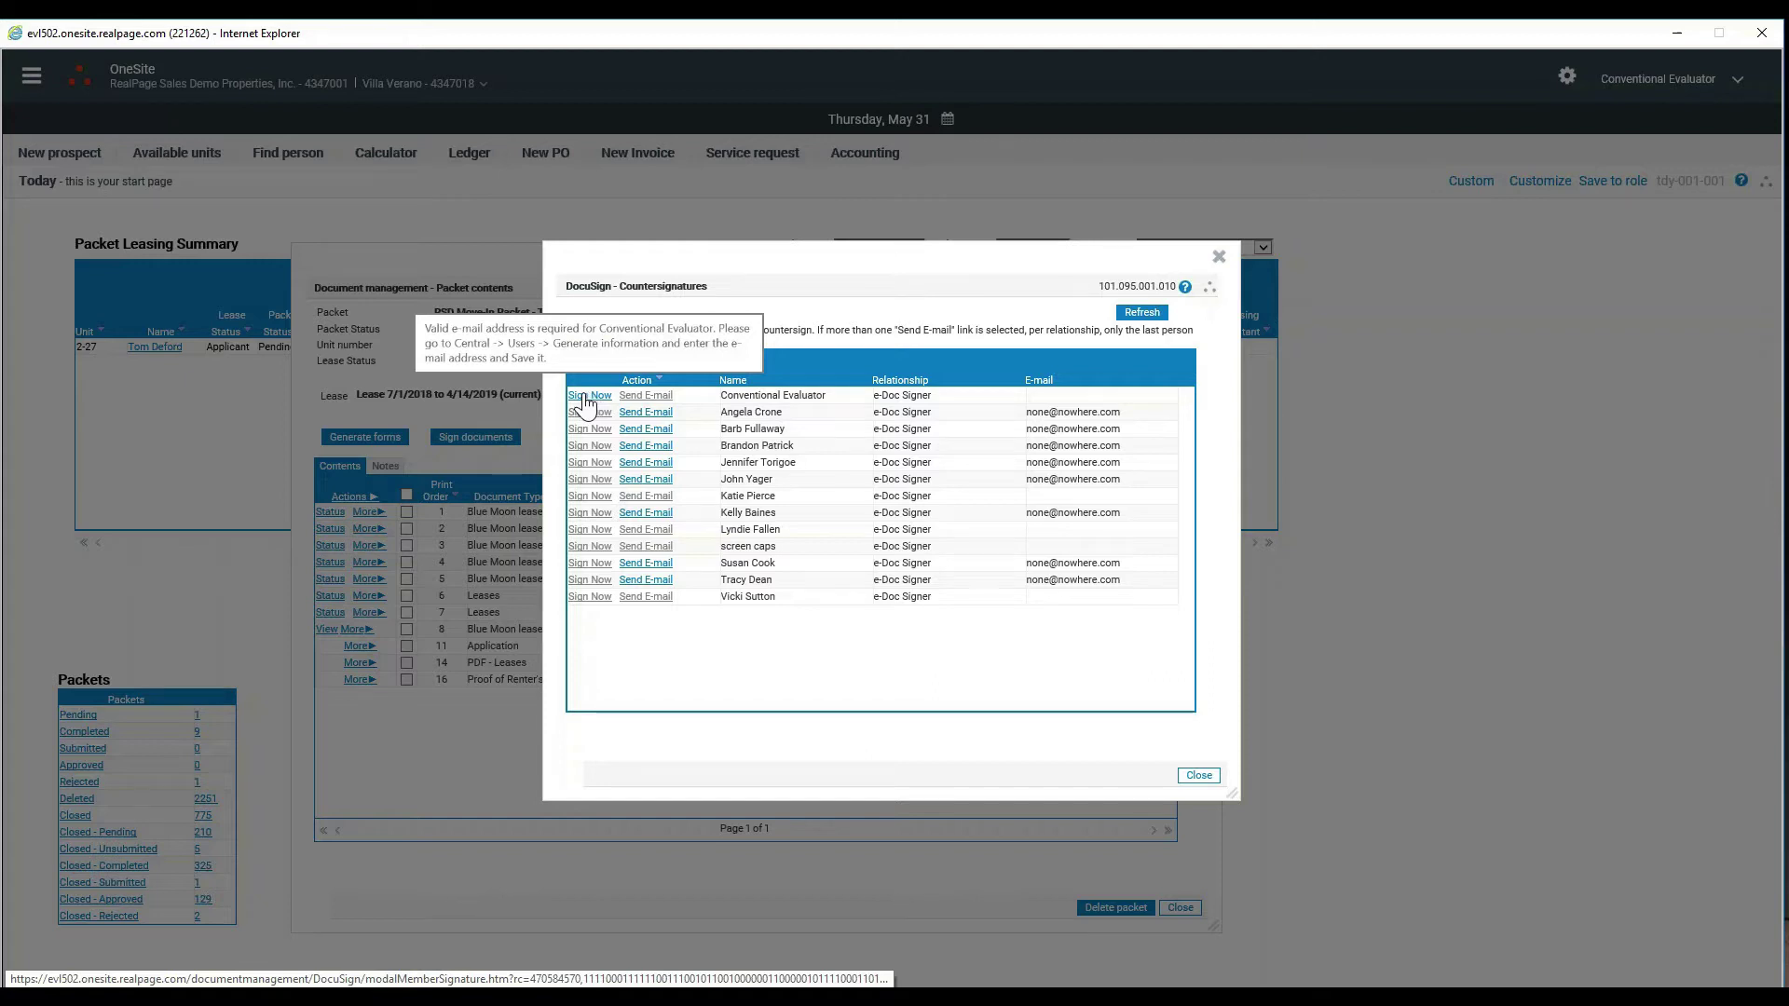
- Start an in-person Sign Now countersigning session, showing the Apartment Lease Form for review
{"action": "left_click", "coordinate": [589, 396]}
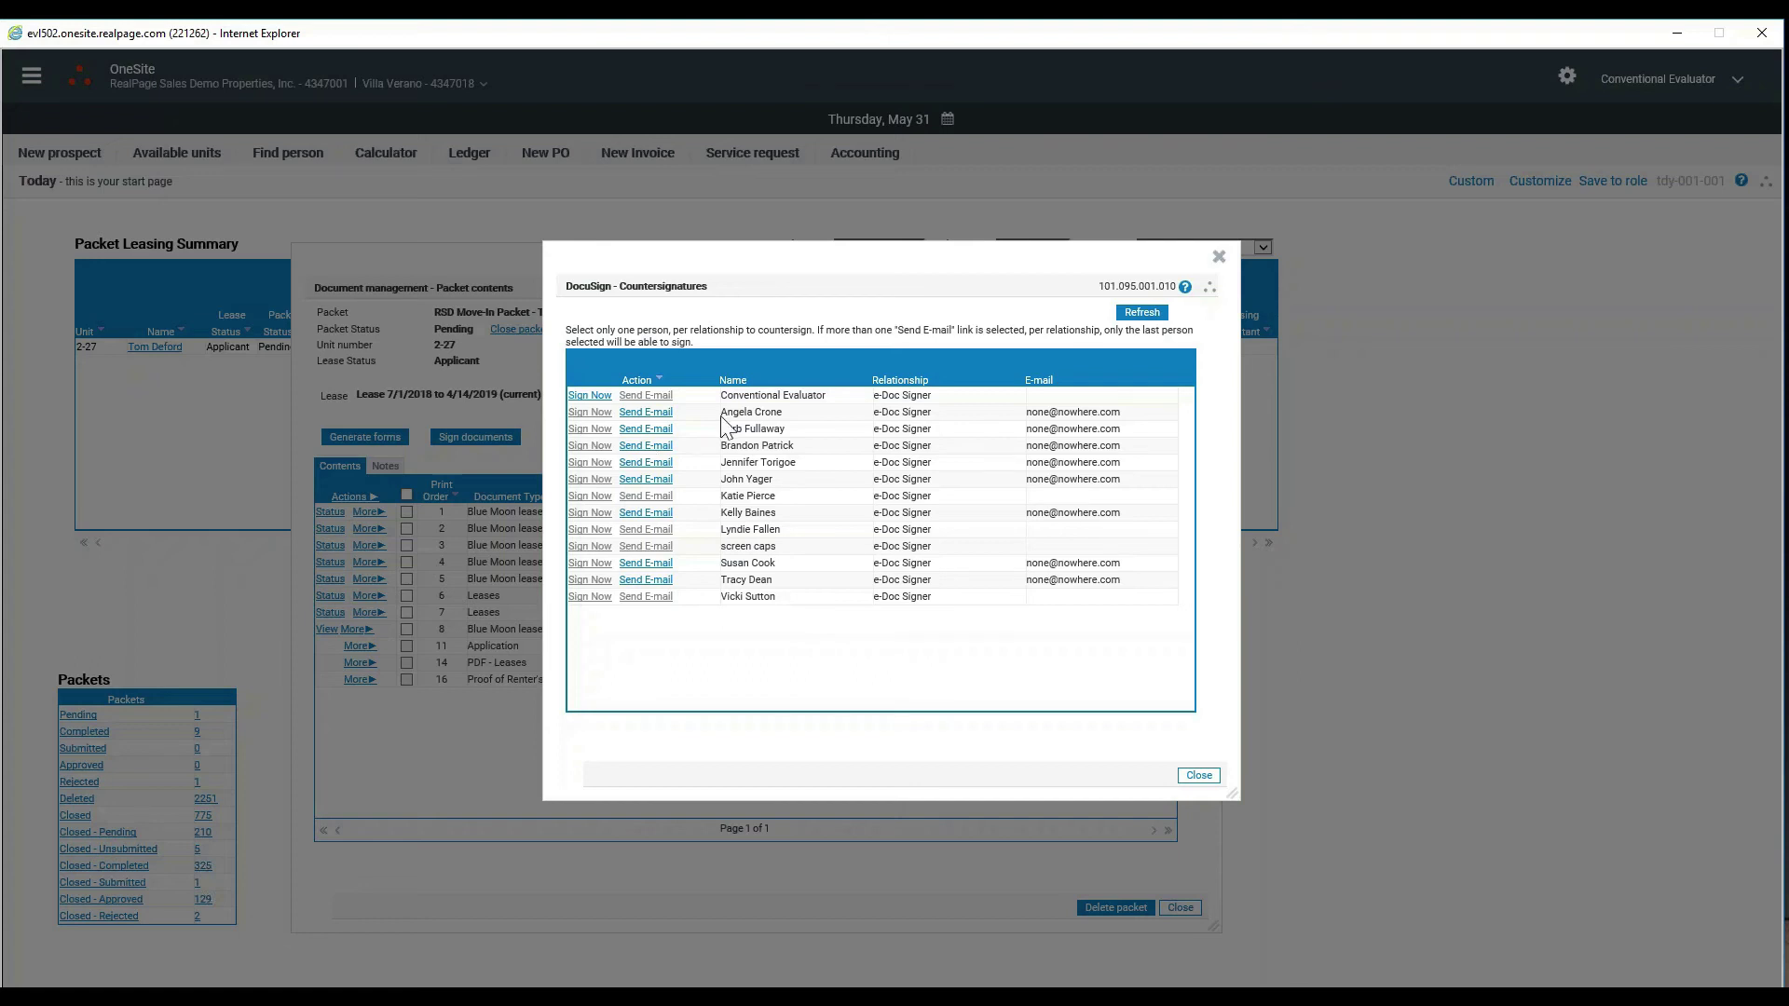
{"action": "mouse_move", "coordinate": [590, 407]}
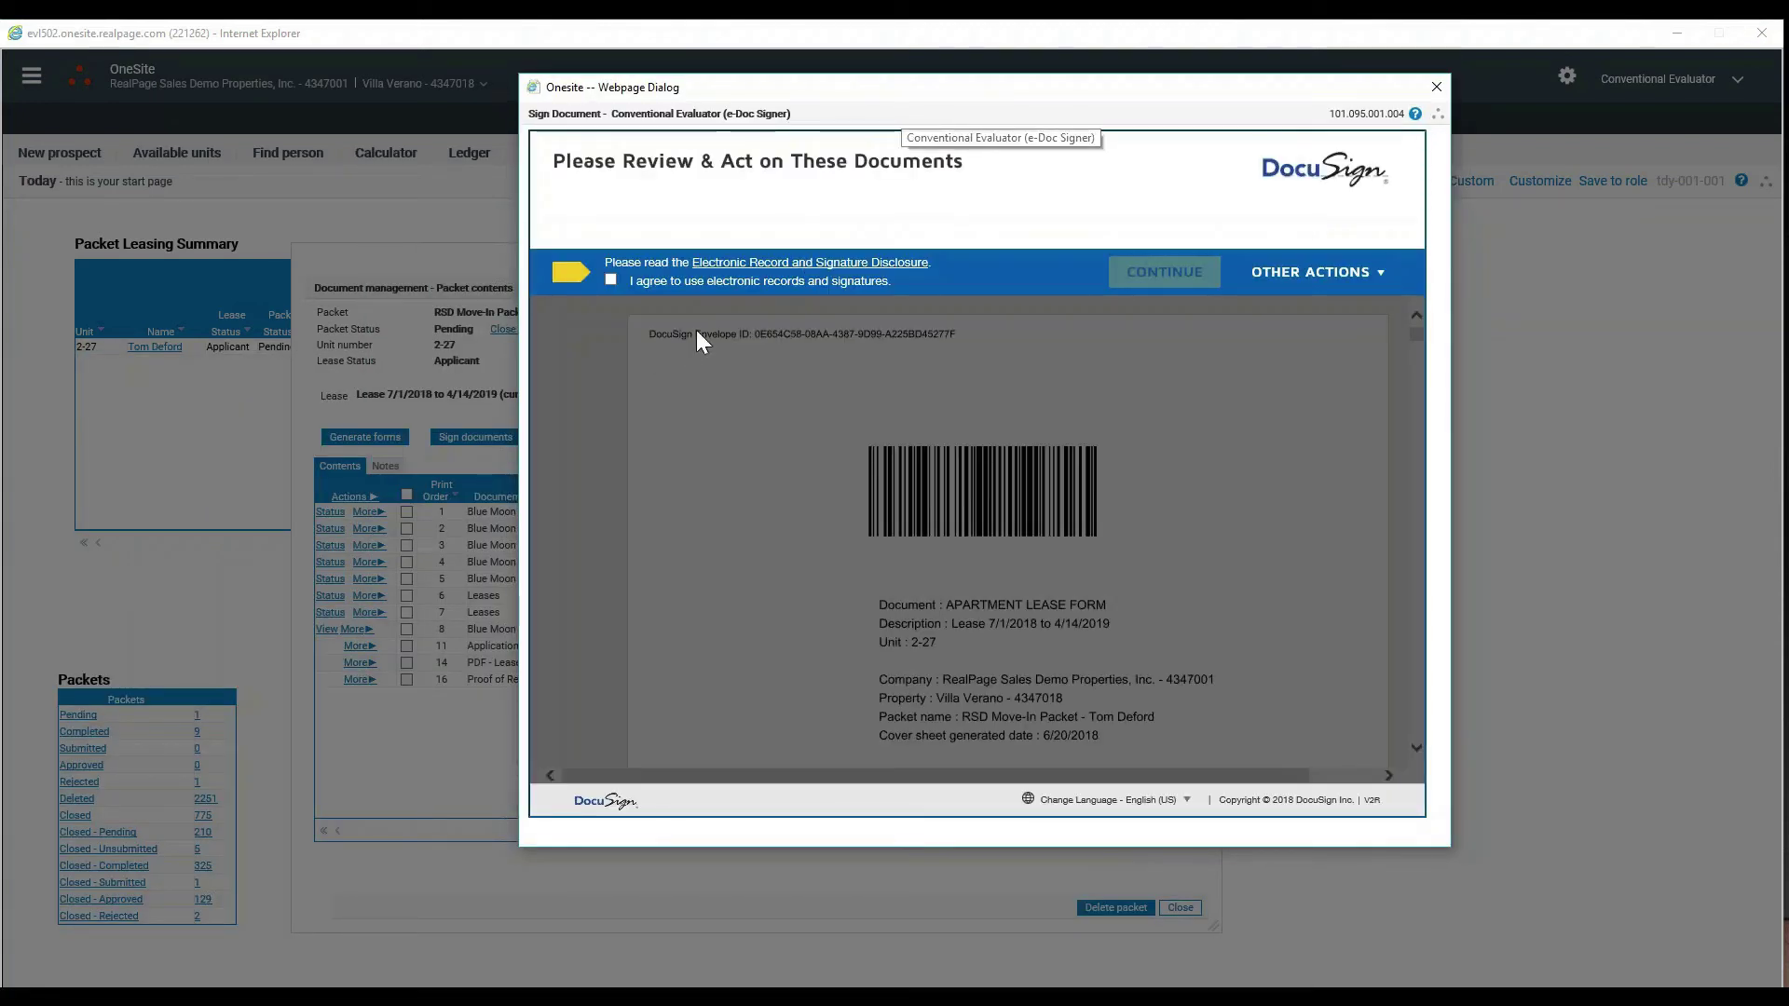
- Accept electronic records, adopt the ready-made signature style and sign the Apartment Lease Form
{"action": "left_click", "coordinate": [611, 282]}
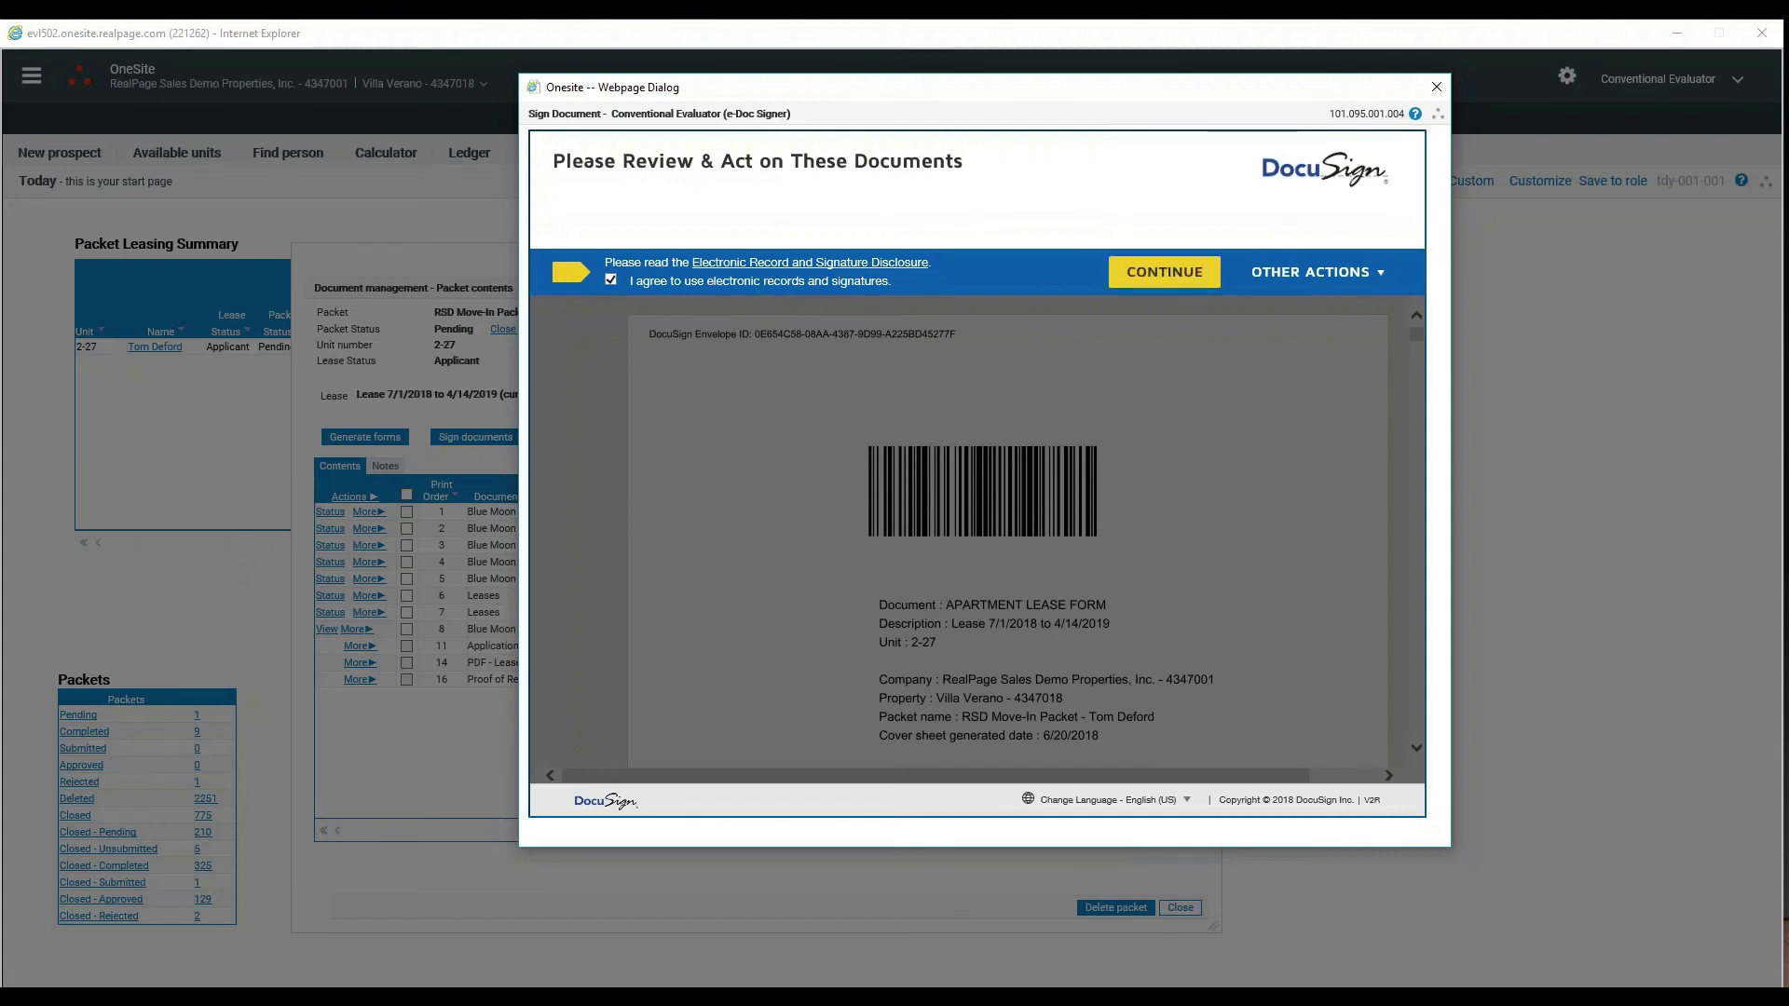
{"action": "left_click", "coordinate": [1165, 272]}
{"action": "left_click", "coordinate": [579, 266]}
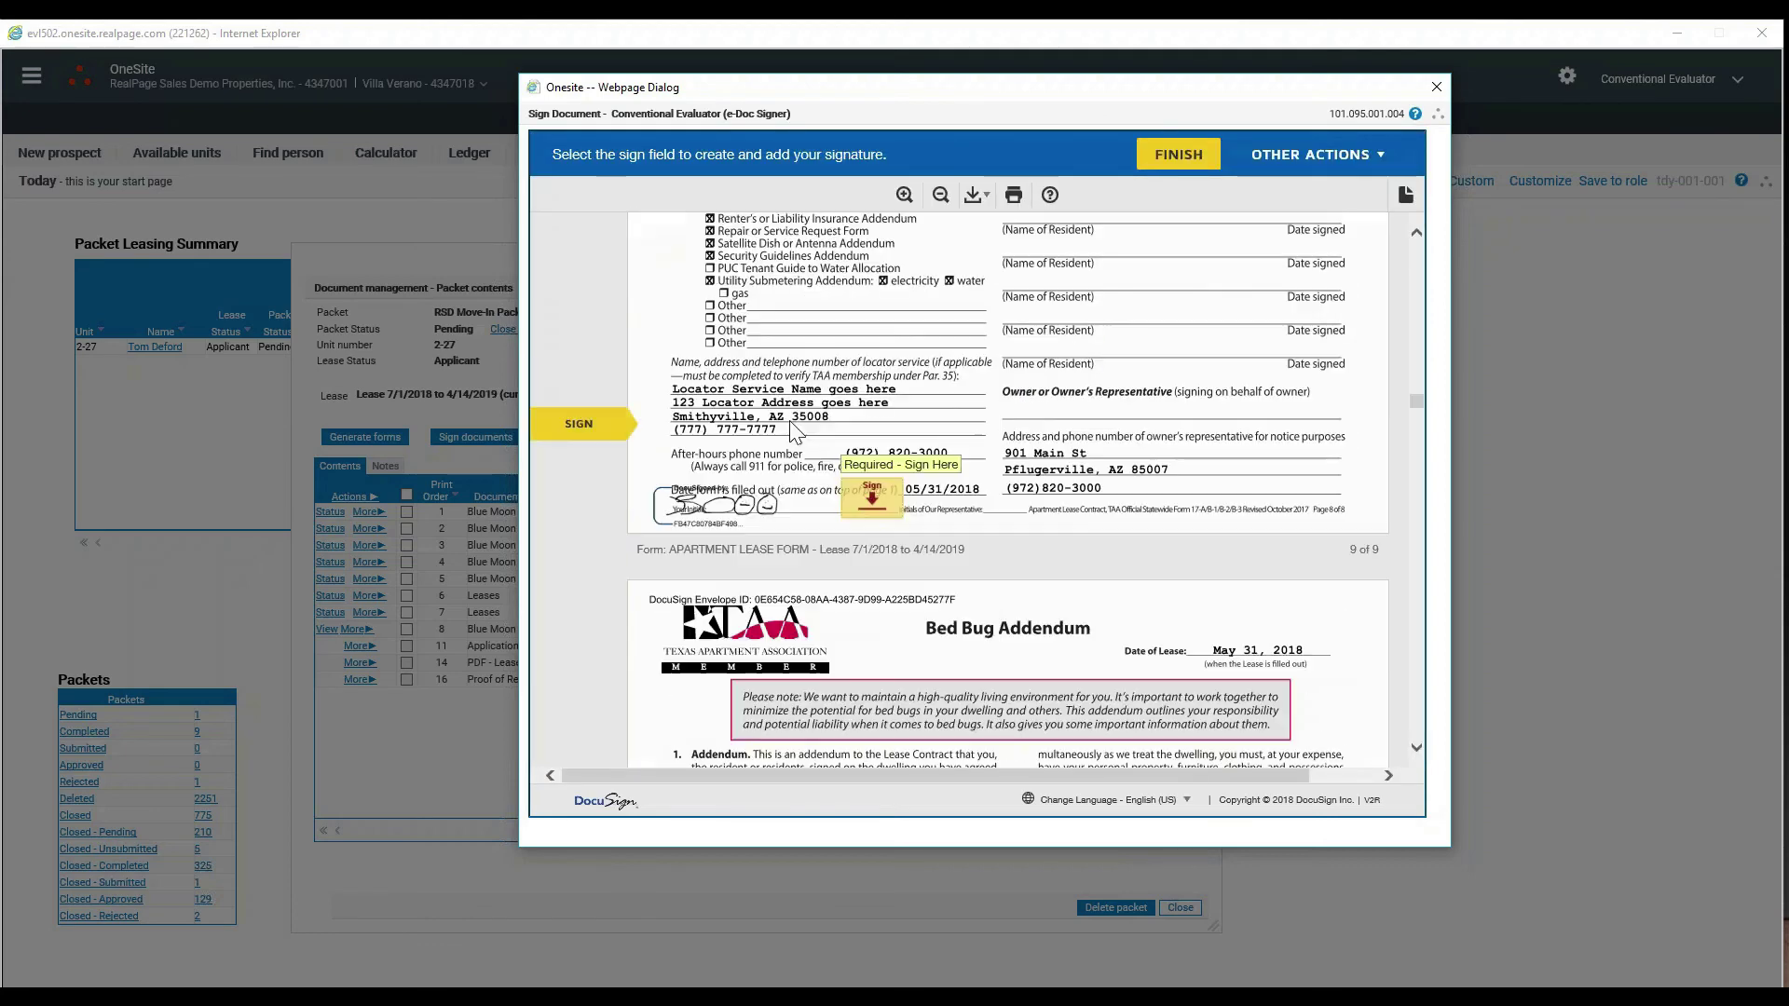
{"action": "left_click", "coordinate": [872, 498]}
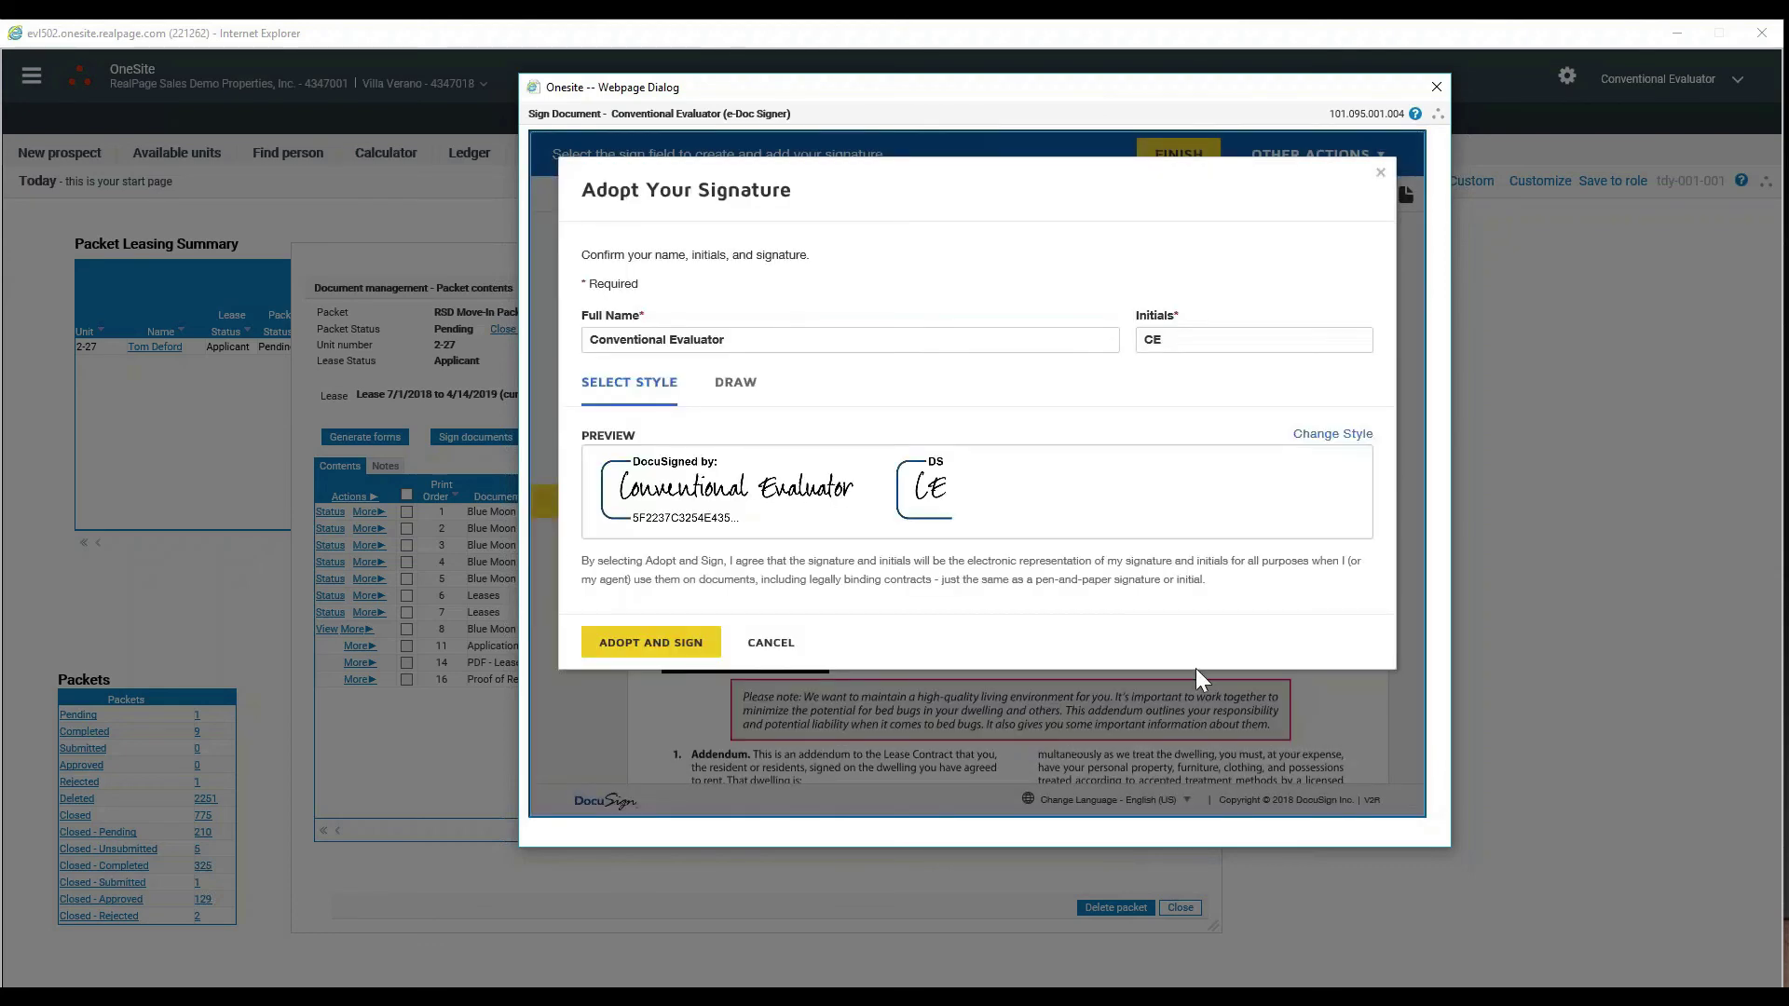
{"action": "left_click", "coordinate": [736, 383]}
{"action": "left_click", "coordinate": [645, 387]}
{"action": "left_click", "coordinate": [668, 641]}
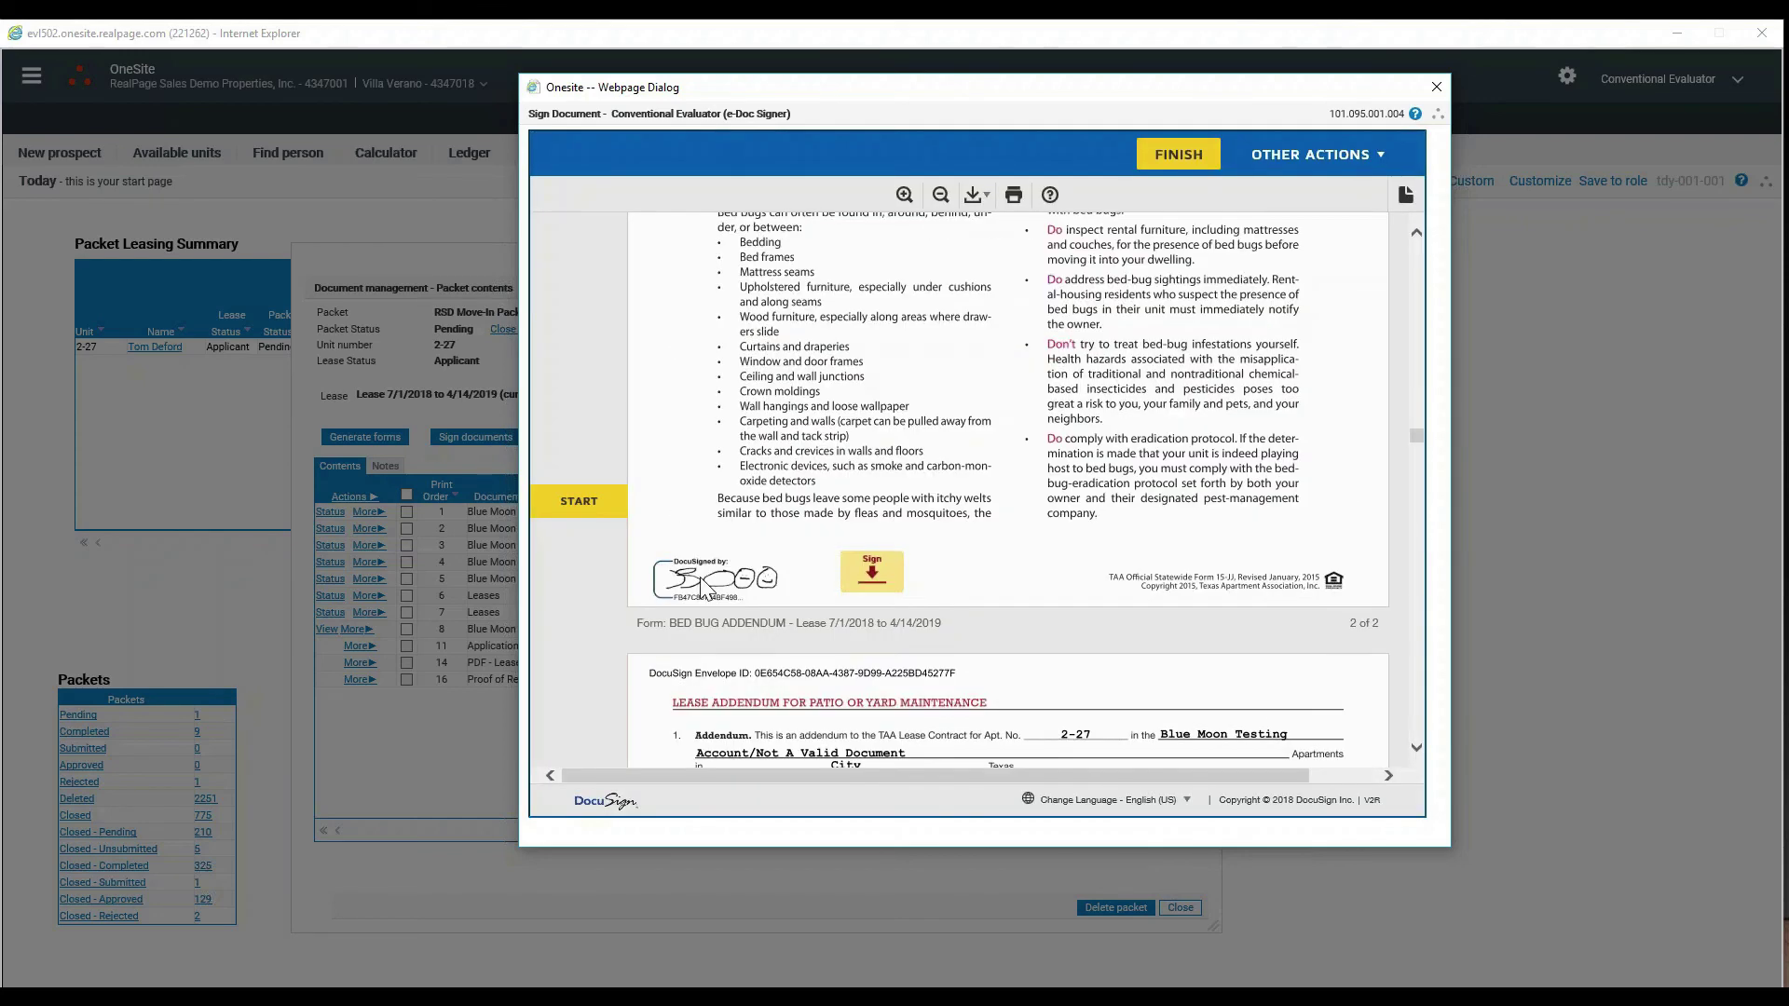
- Sign the Bed Bug Addendum, initial Floorplan Lease pages 1–12, then sign its last page and the Smoking Addendum
{"action": "left_click", "coordinate": [872, 499]}
{"action": "left_click", "coordinate": [816, 500]}
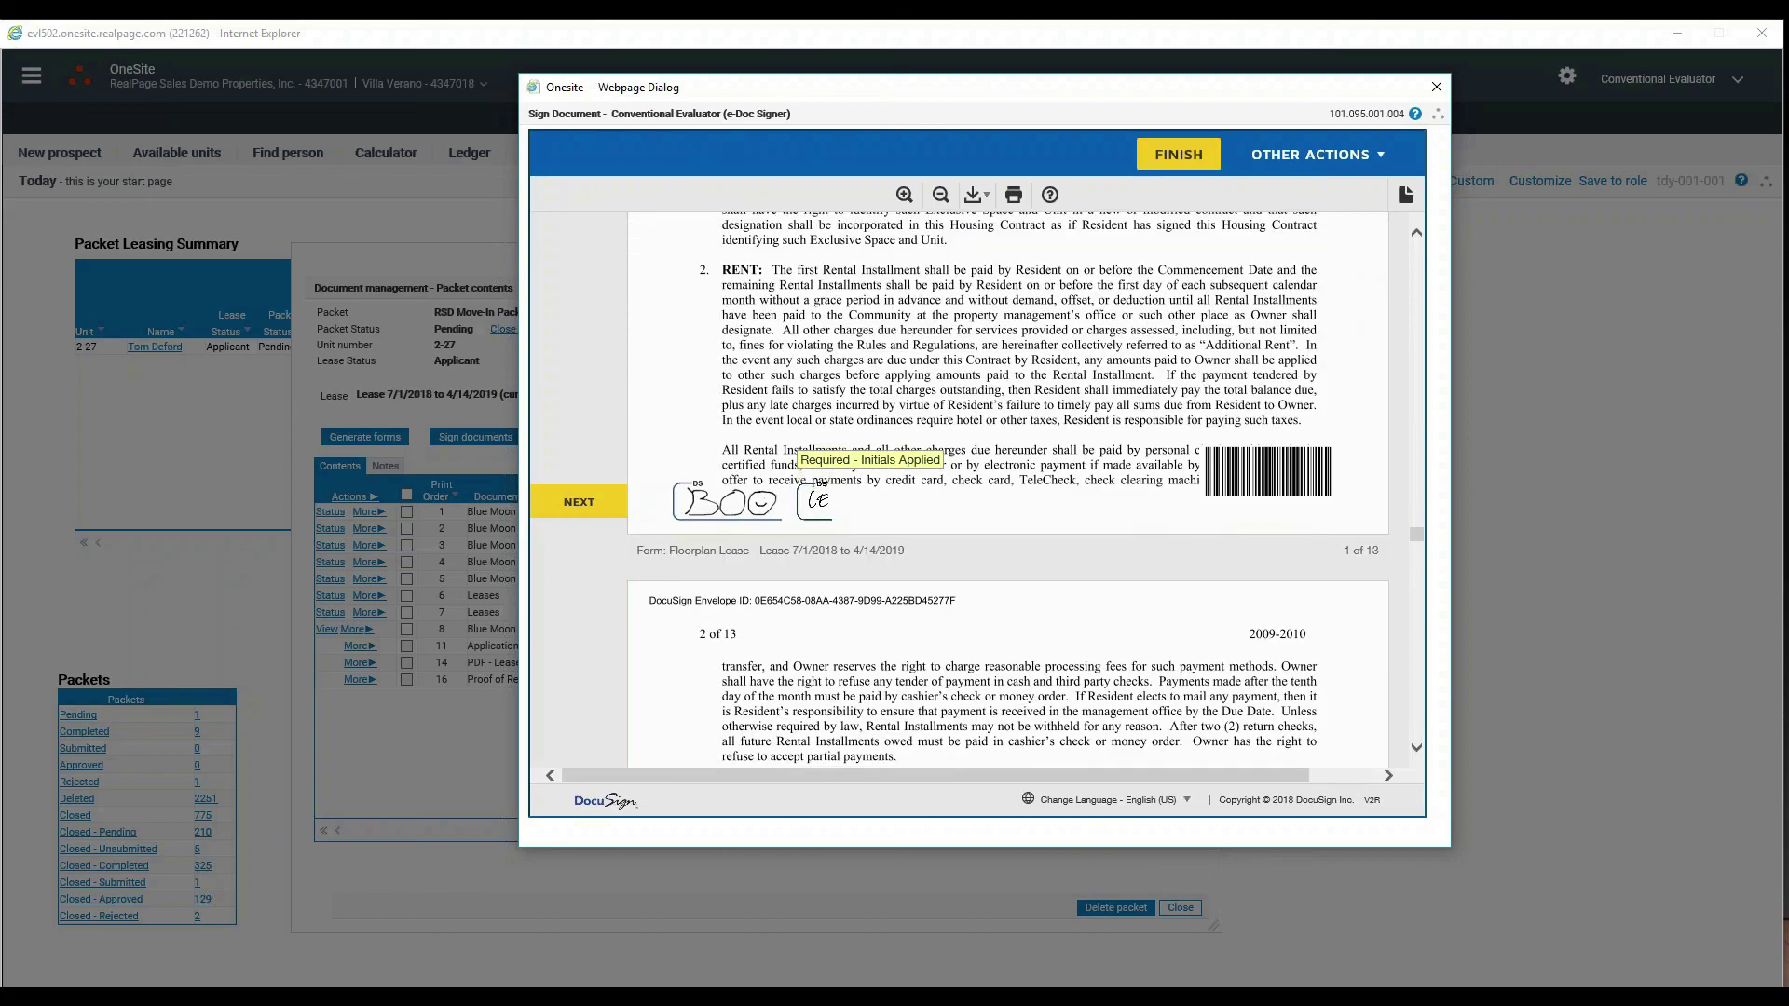
{"action": "left_click", "coordinate": [820, 506]}
{"action": "left_click", "coordinate": [818, 508]}
{"action": "left_click", "coordinate": [818, 547]}
{"action": "left_click", "coordinate": [819, 481]}
{"action": "left_click", "coordinate": [818, 487]}
{"action": "left_click", "coordinate": [819, 527]}
{"action": "left_click", "coordinate": [818, 524]}
{"action": "left_click", "coordinate": [816, 522]}
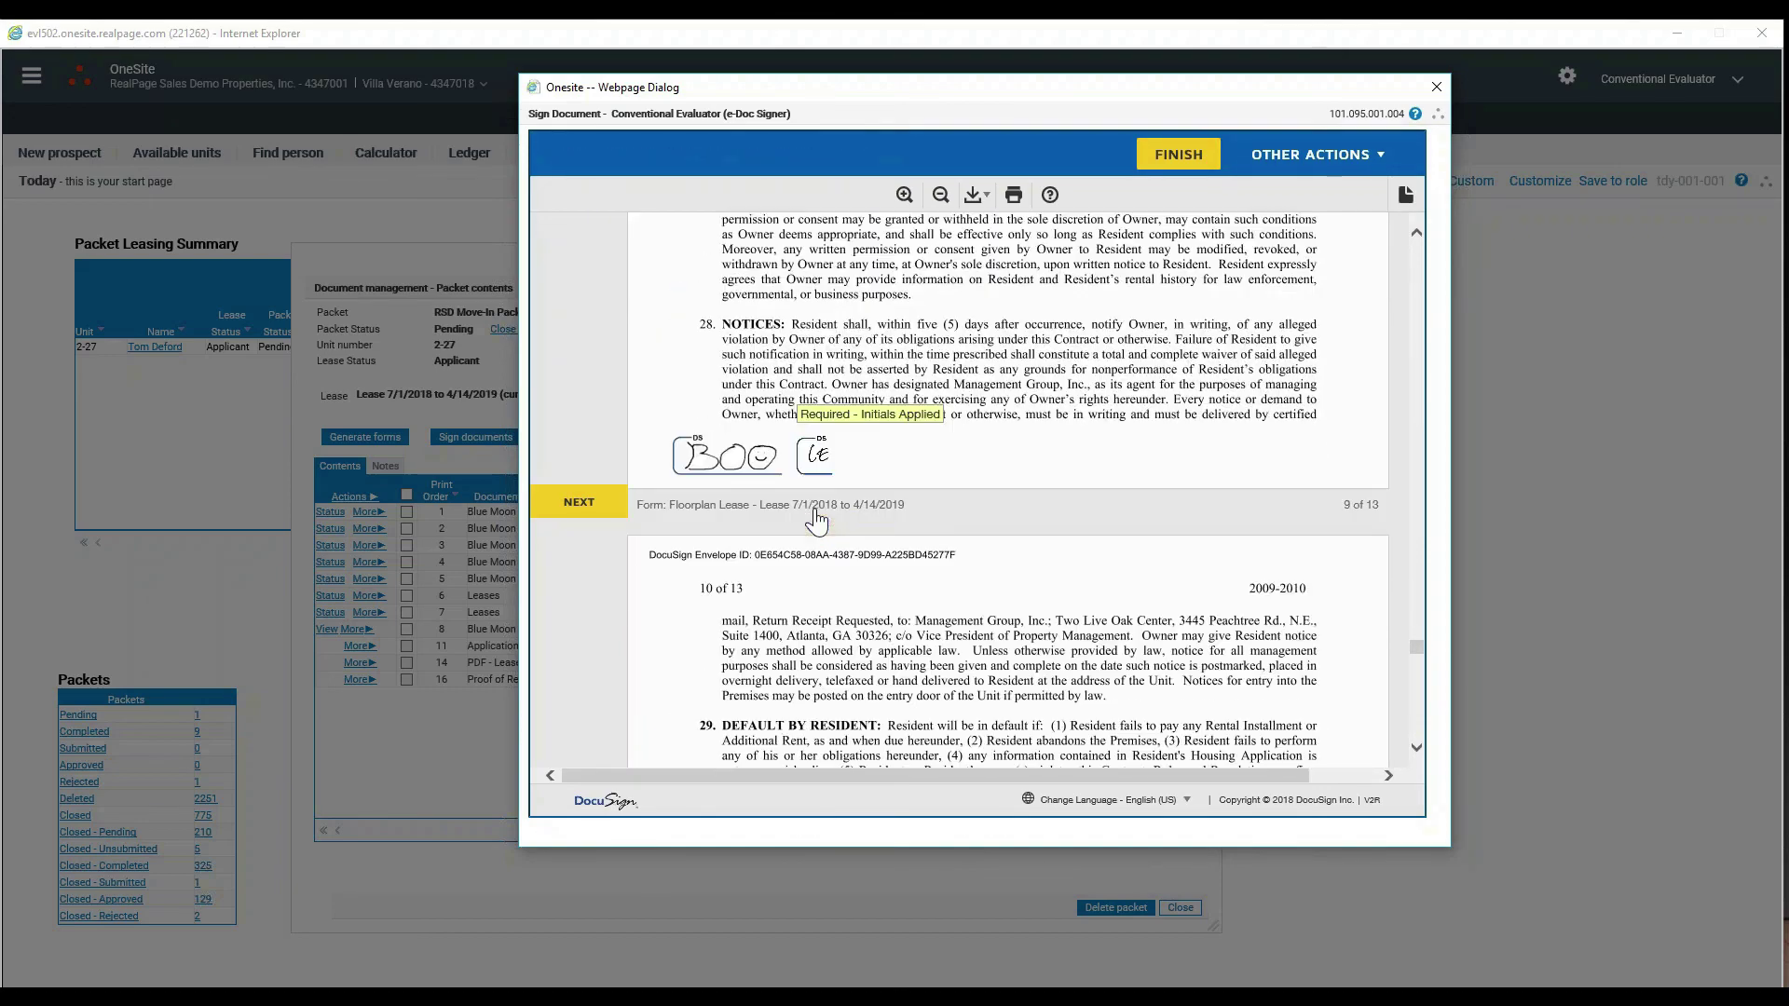
{"action": "left_click", "coordinate": [817, 517]}
{"action": "left_click", "coordinate": [819, 513]}
{"action": "left_click", "coordinate": [818, 512]}
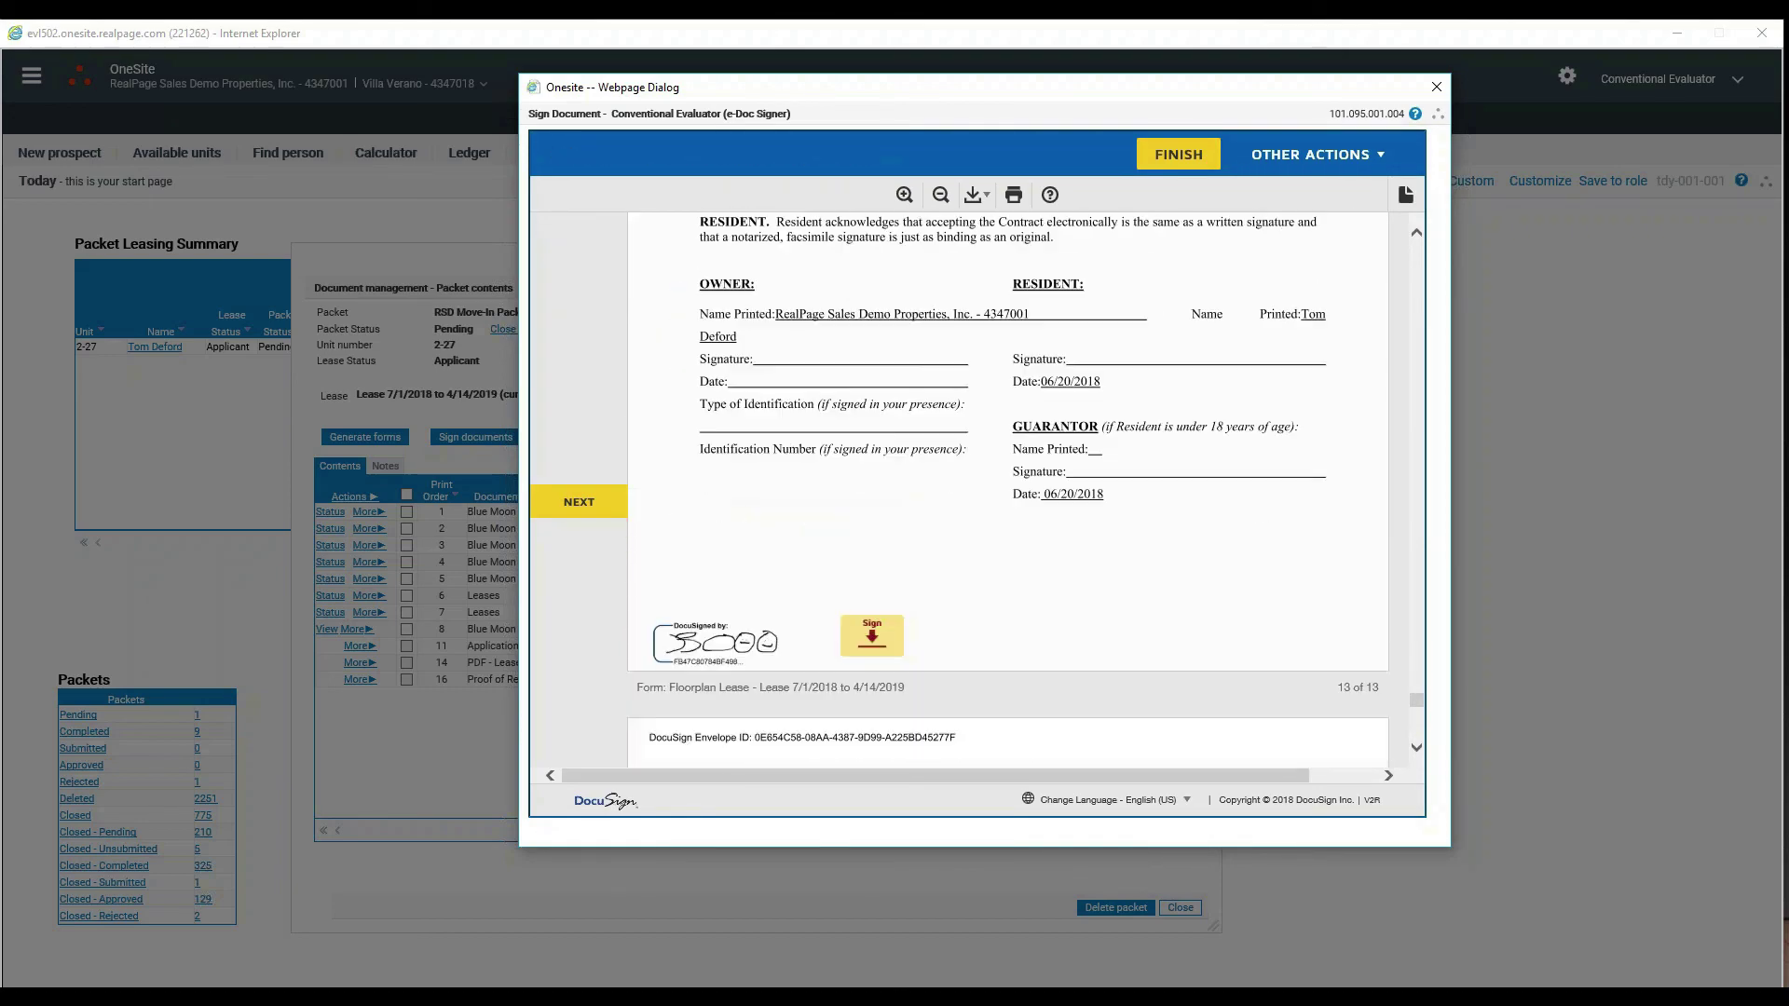
{"action": "left_click", "coordinate": [870, 491]}
{"action": "left_click", "coordinate": [711, 557]}
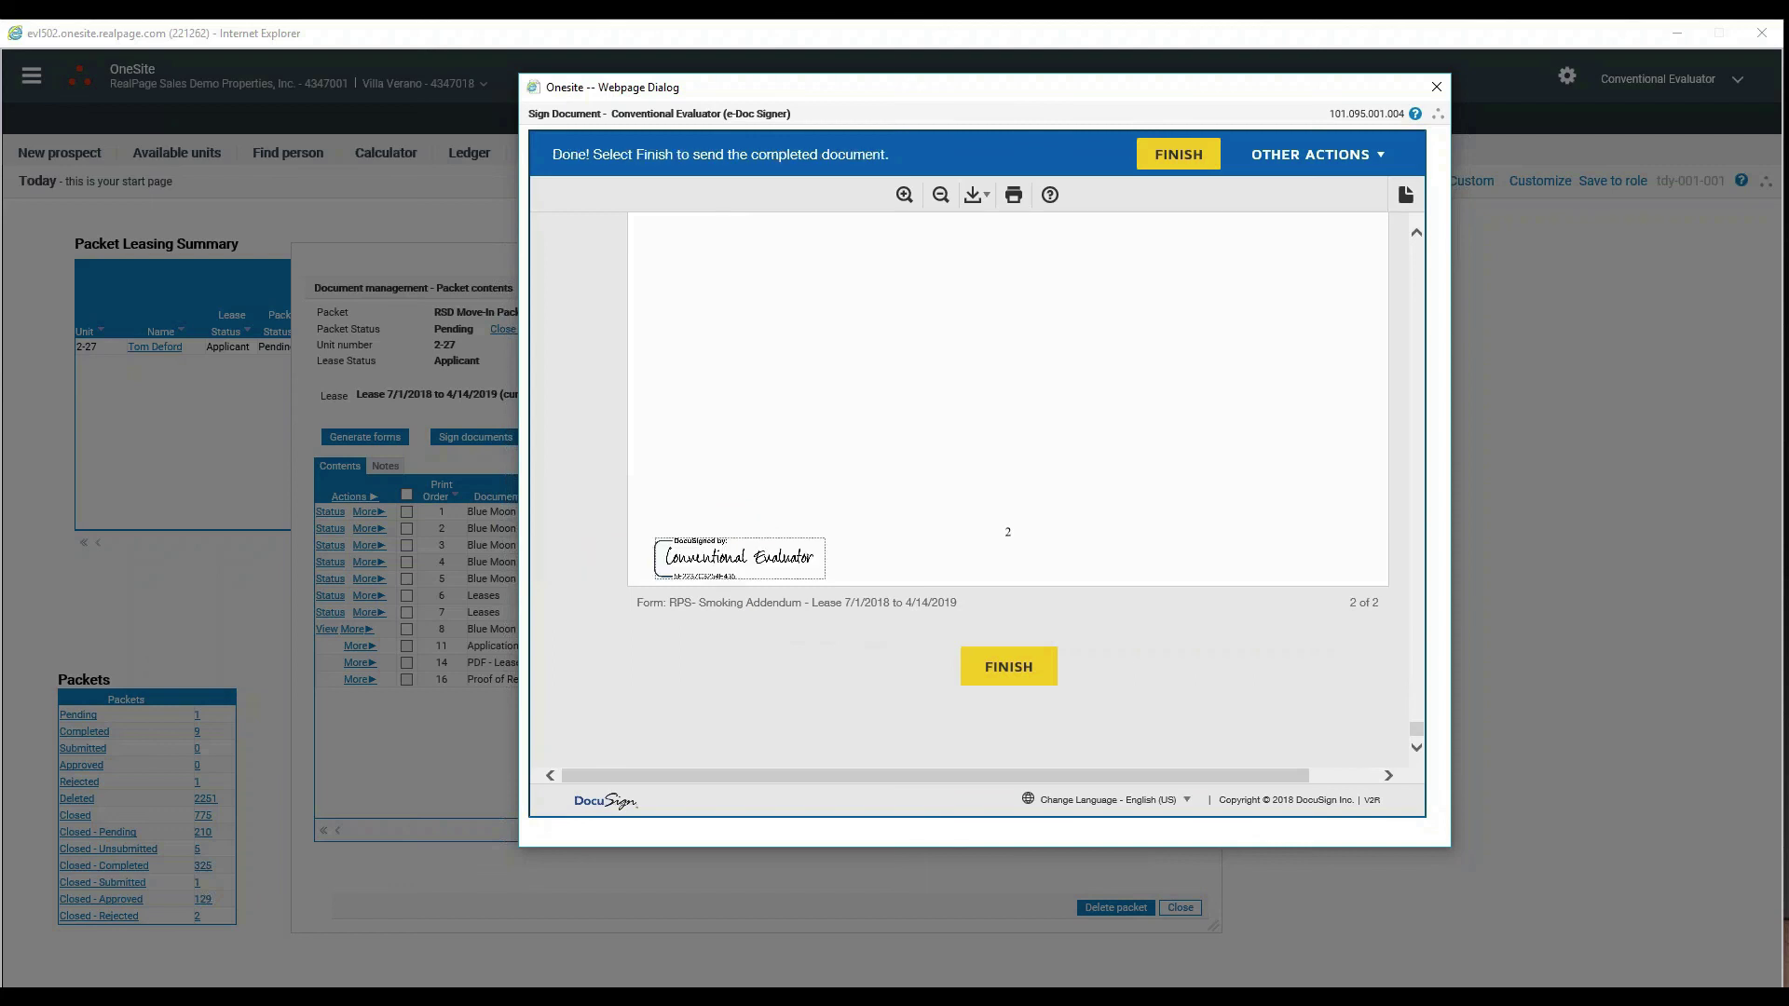
- Finish the DocuSign countersignature and refresh the RSD Move-In Packet contents to show signing status
{"action": "left_click", "coordinate": [1034, 673]}
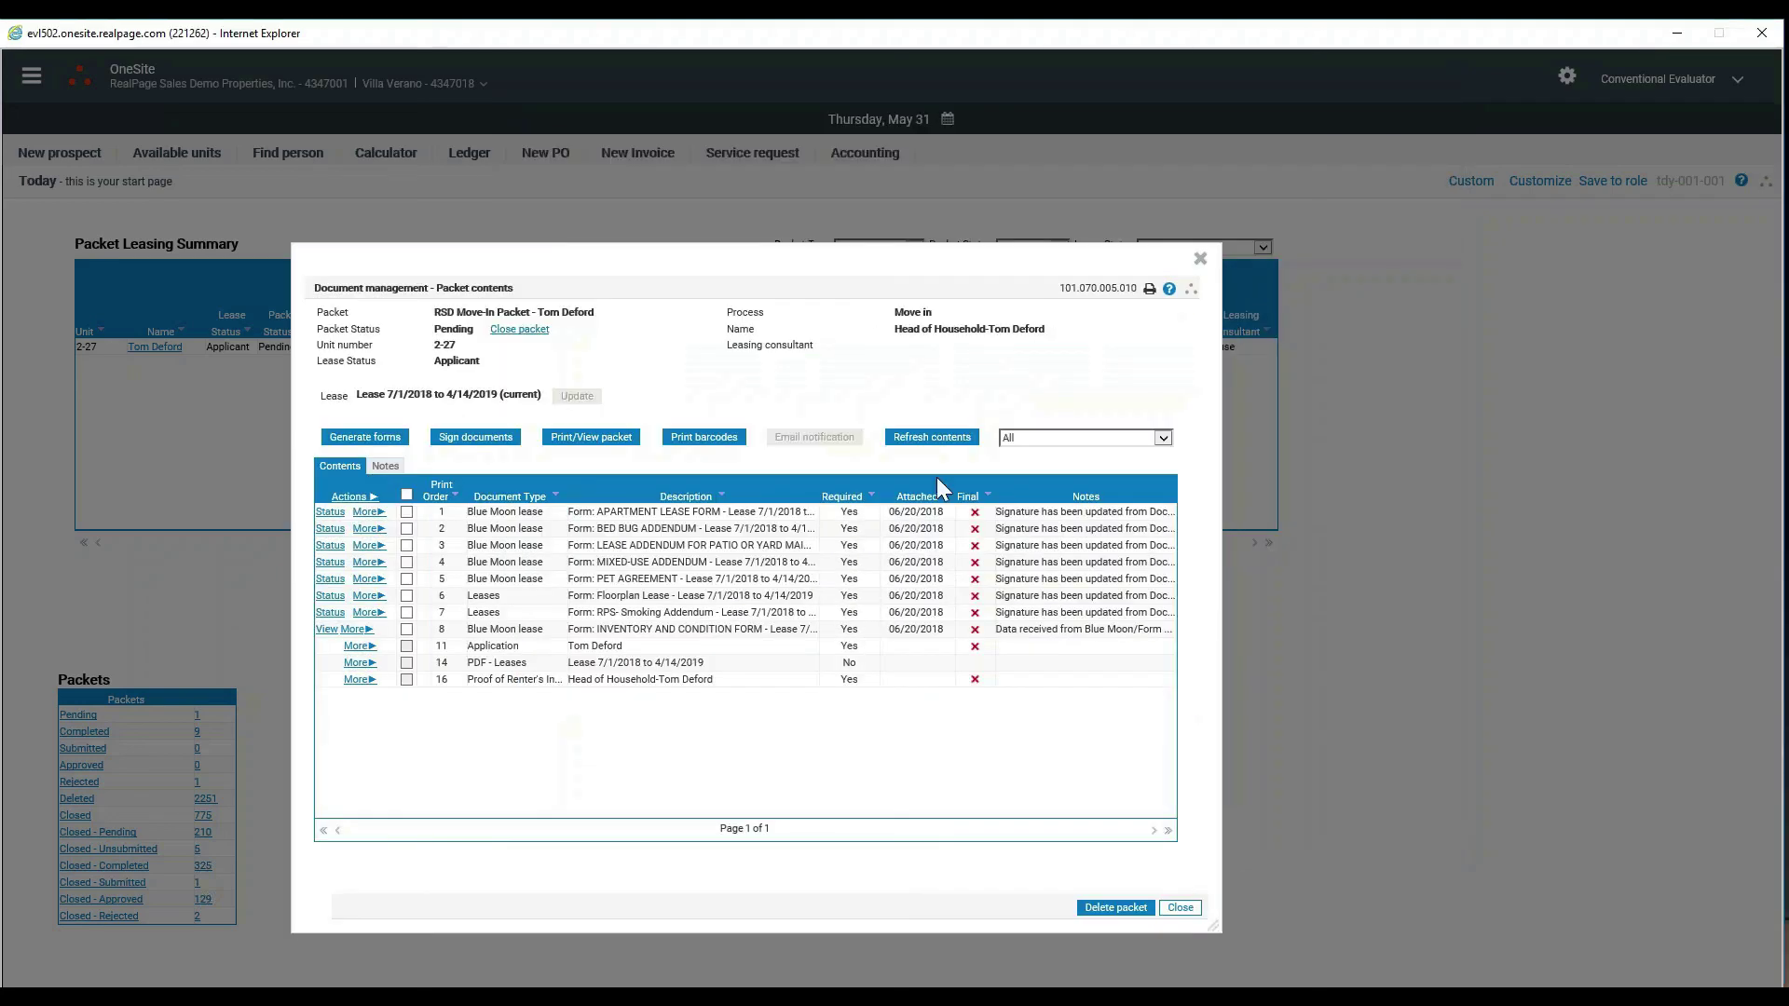
{"action": "left_click", "coordinate": [965, 451]}
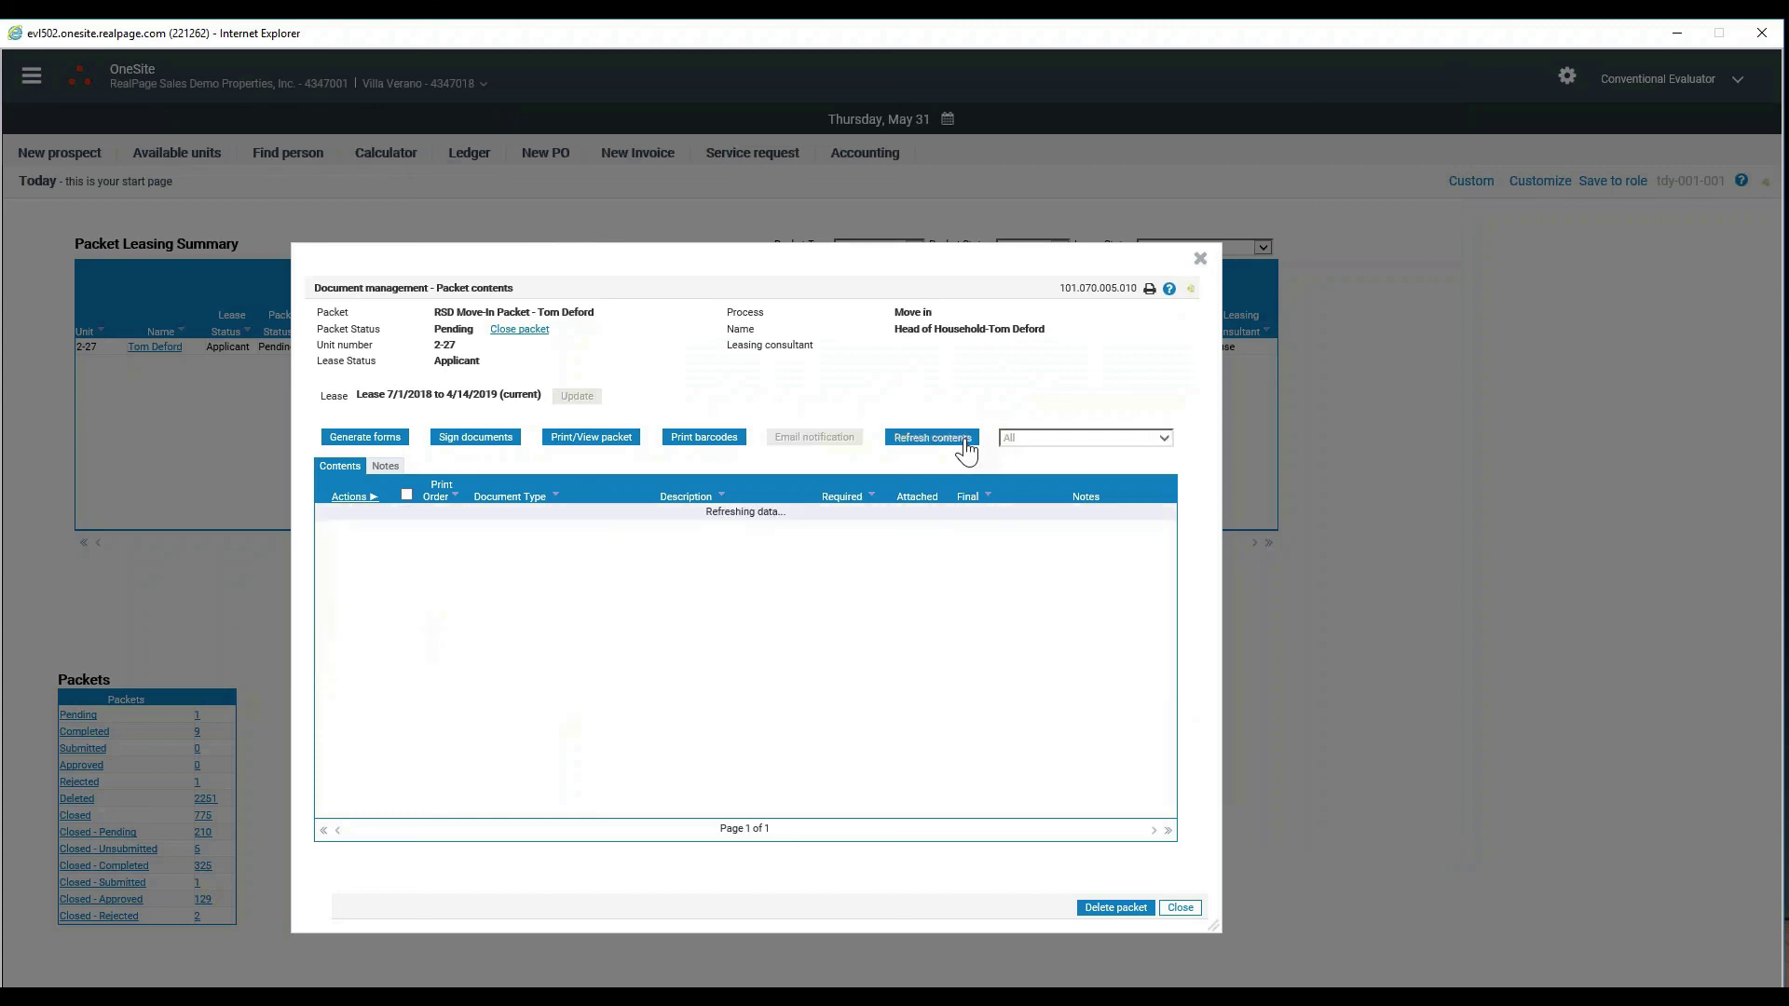